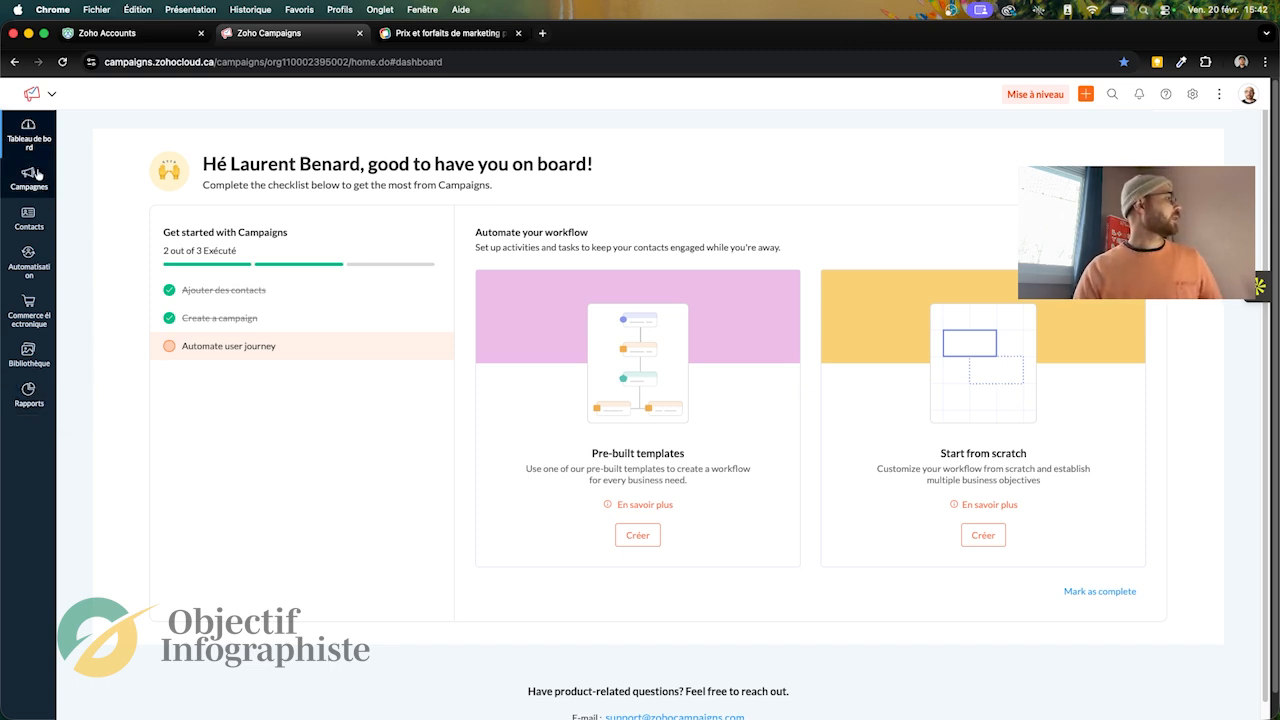
Step: Start a new campaign from the email campaigns list and look through the available campaign types
mouse_move(24, 178)
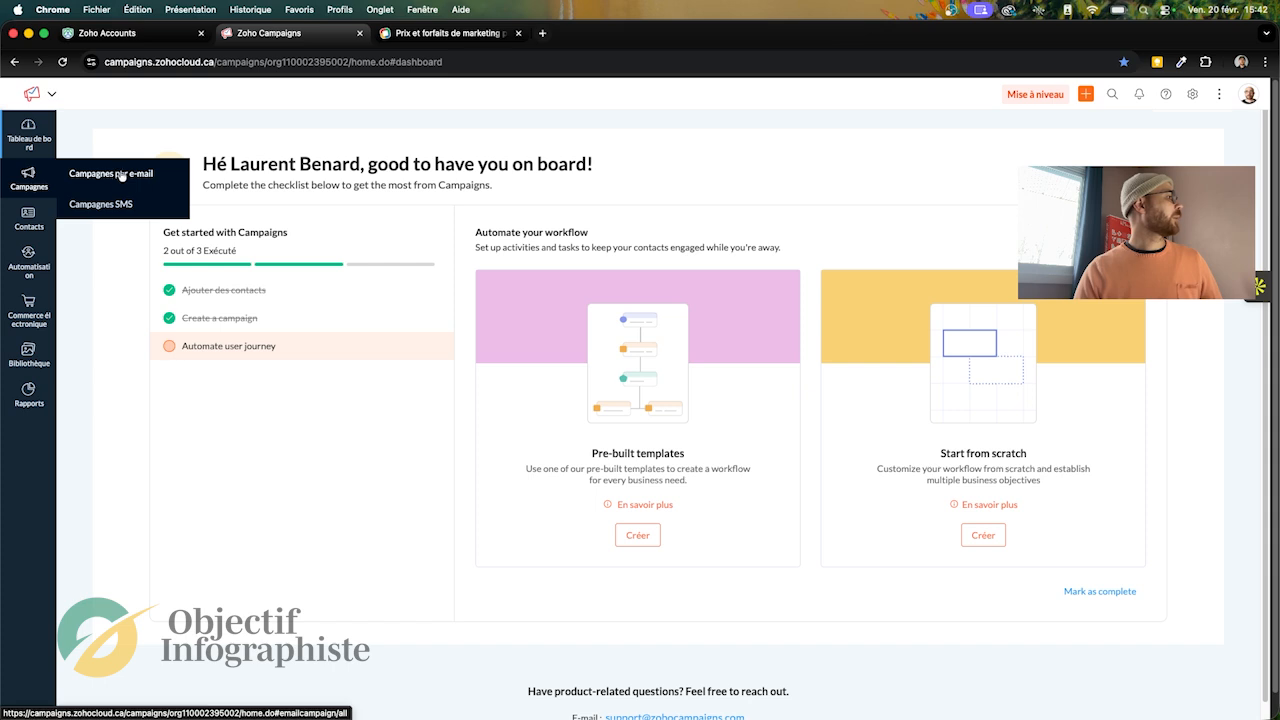
left_click(108, 173)
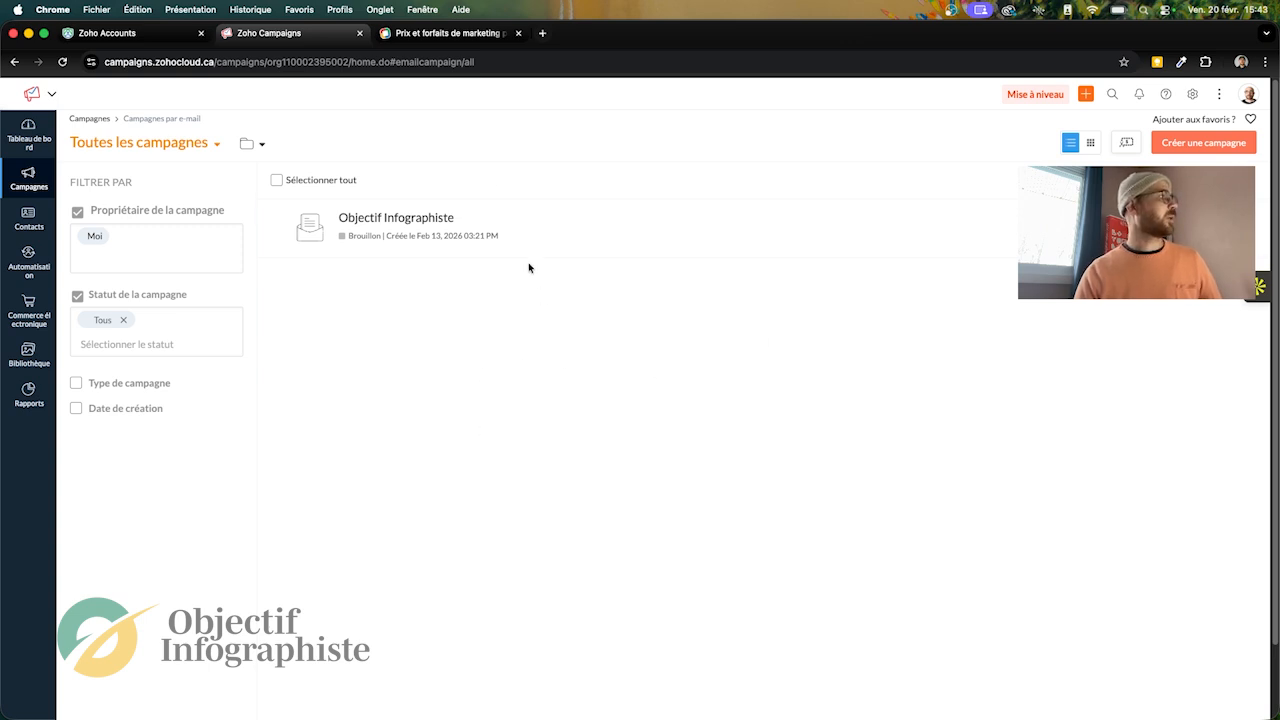
left_click(1183, 141)
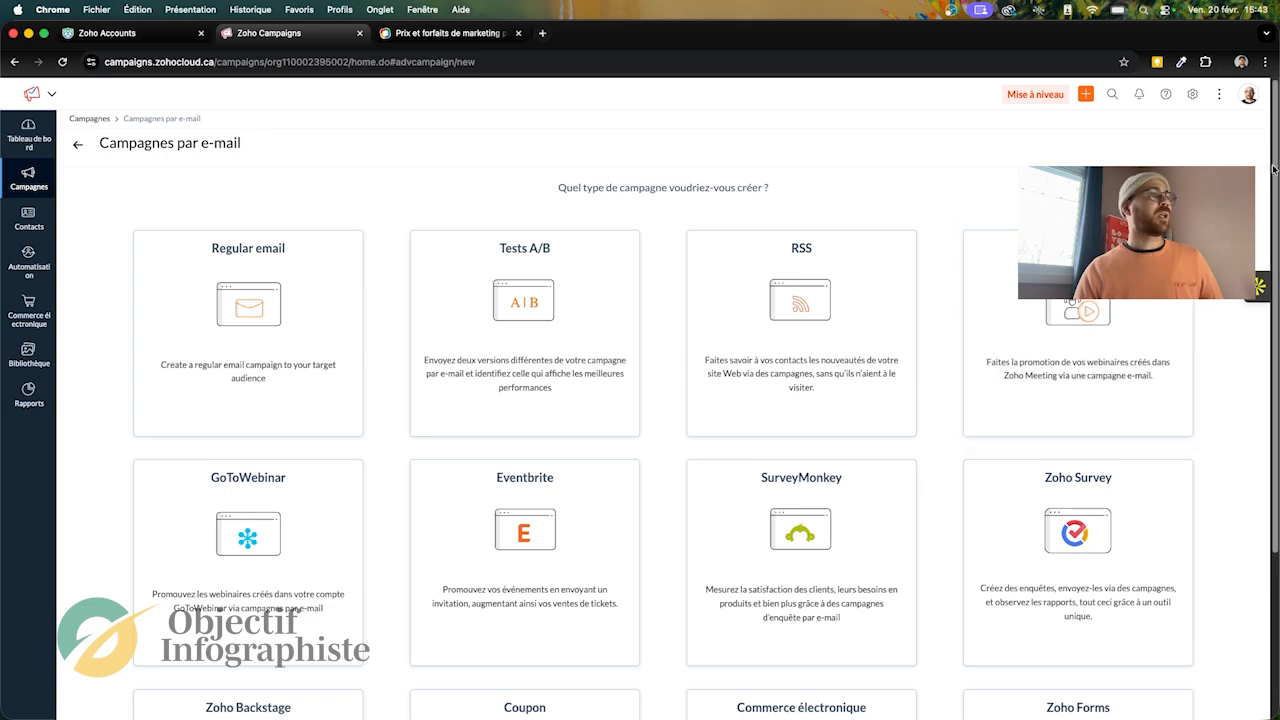
scroll(1277, 240, "down", 2)
scroll(1277, 240, "down", 3)
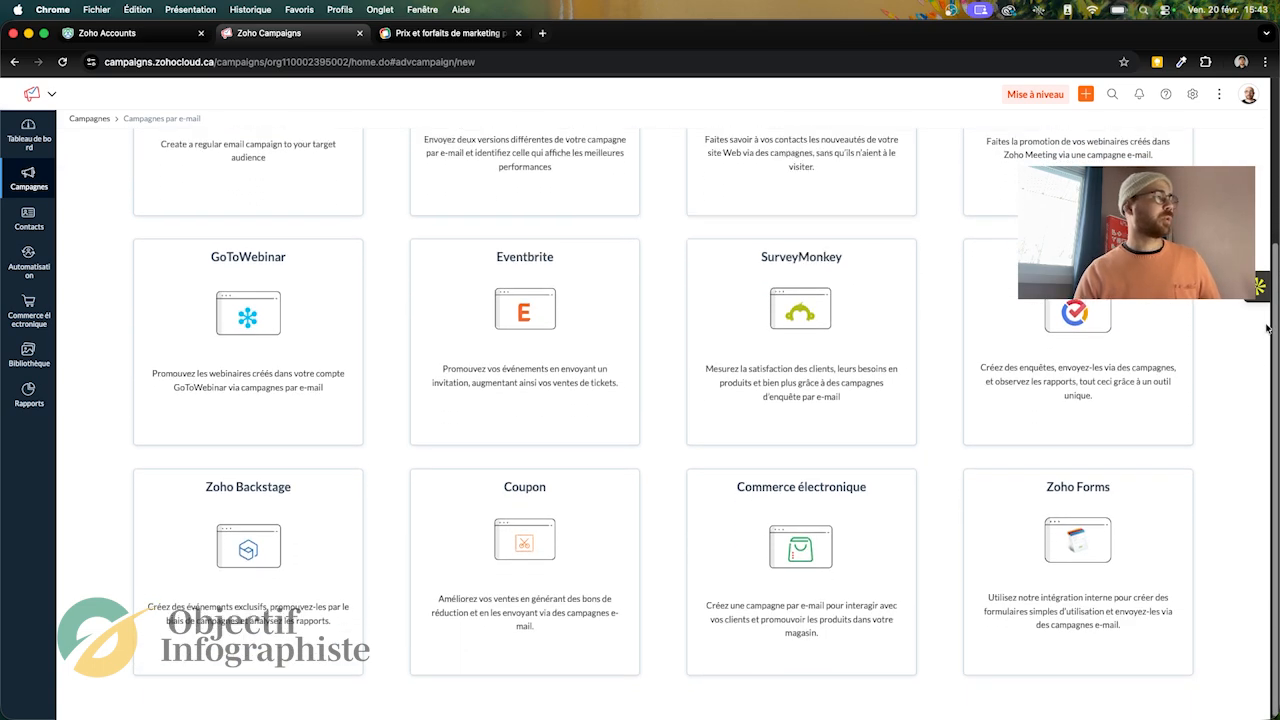
left_click_drag(1267, 337, 1268, 204)
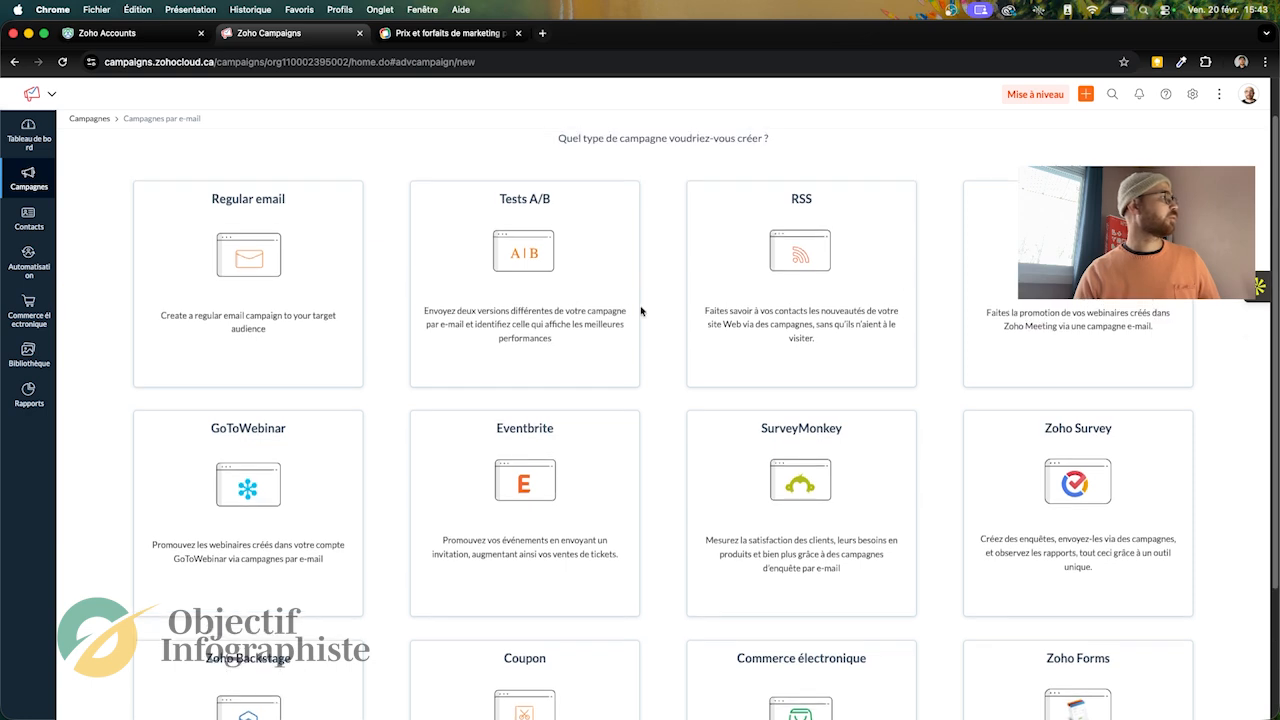
Step: Create a regular email campaign named "Test"
mouse_move(252, 315)
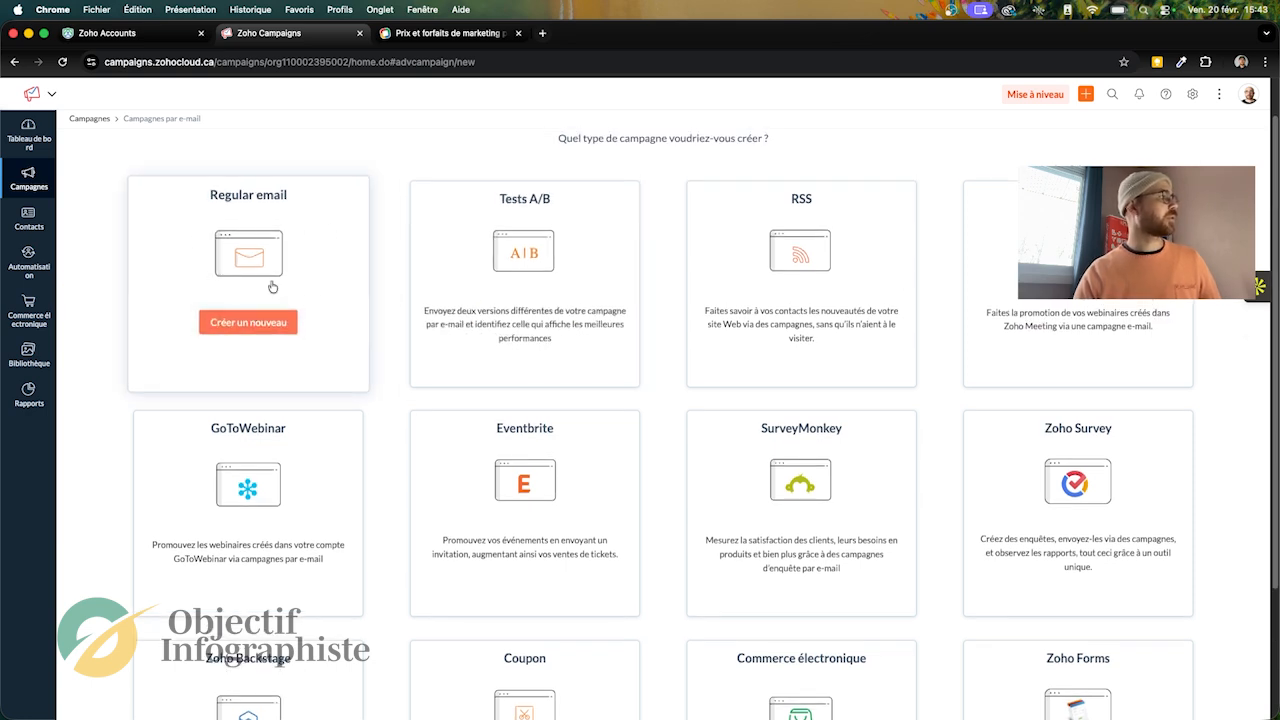
left_click(247, 322)
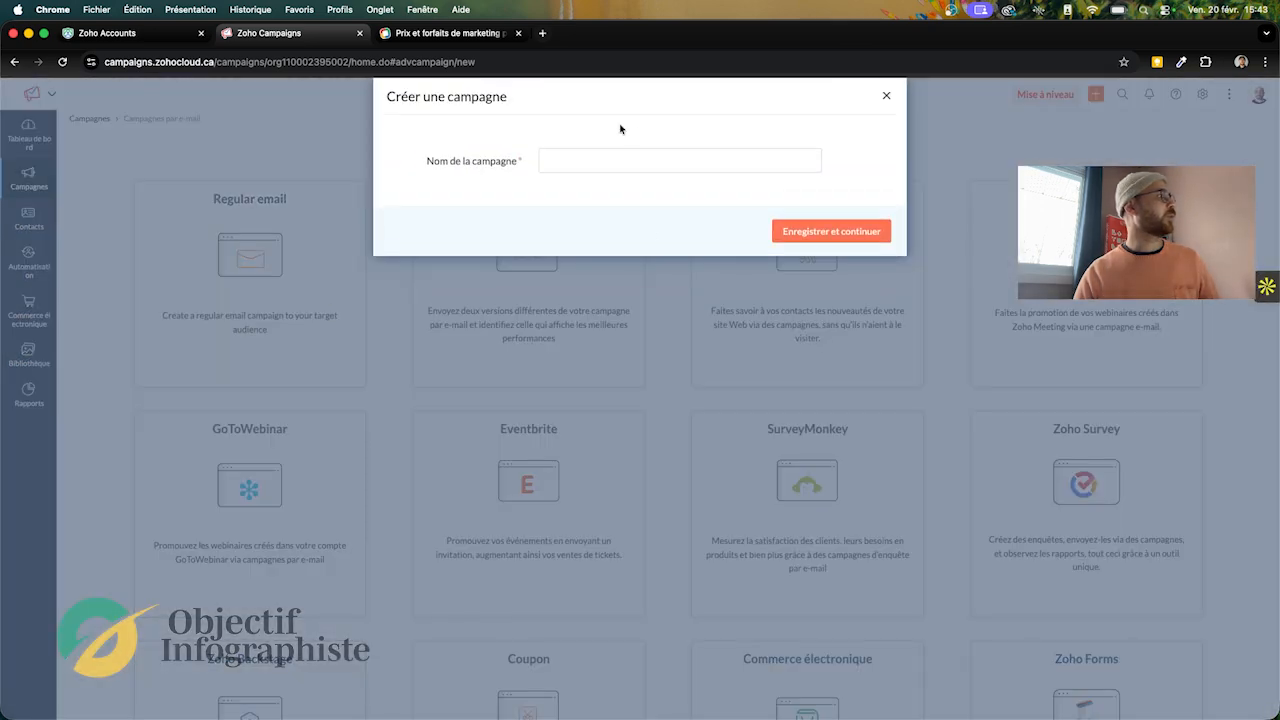
left_click(573, 167)
type("Test")
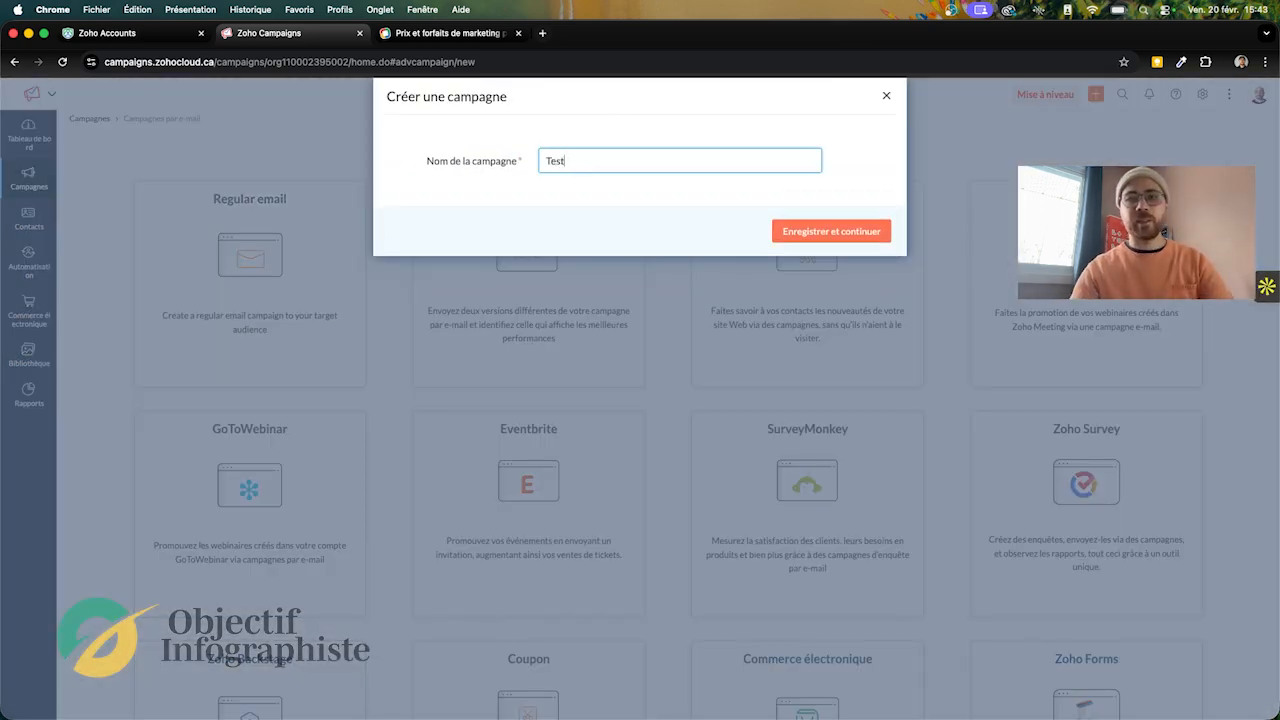
left_click(852, 231)
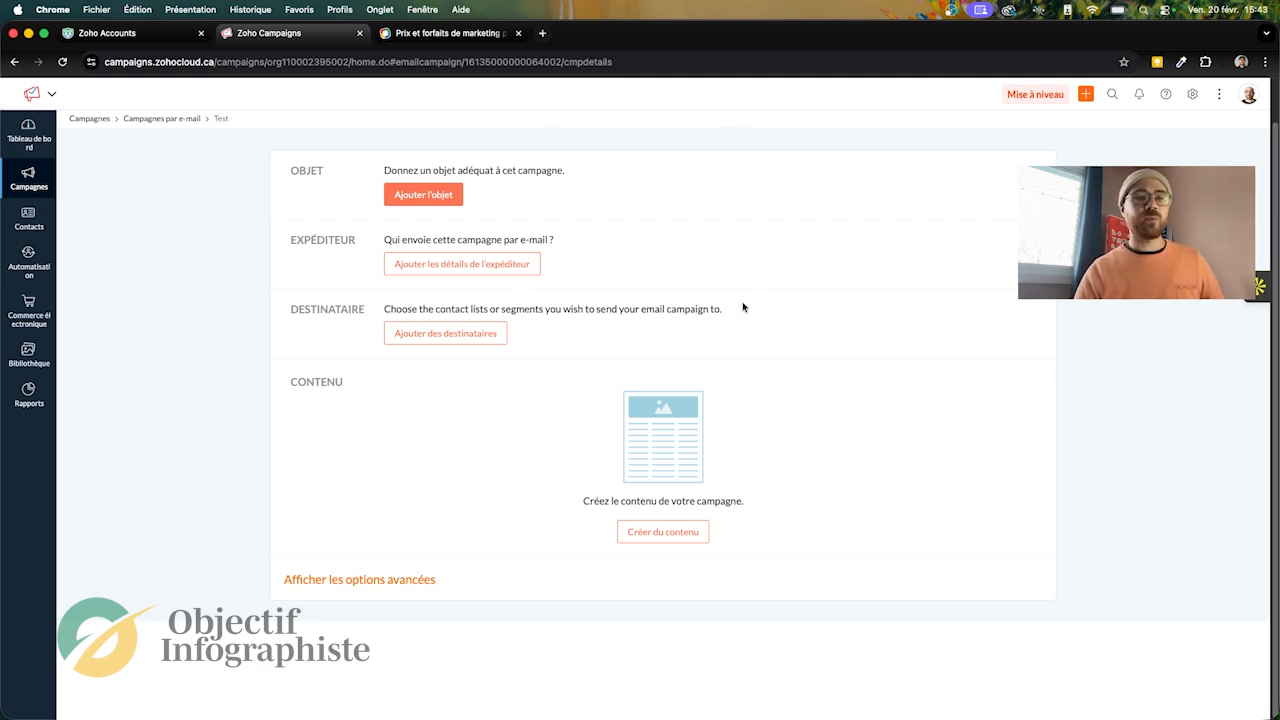
Step: Add a subject to the campaign, starting with the company name merge tag (Nom de l'entreprise)
left_click(417, 200)
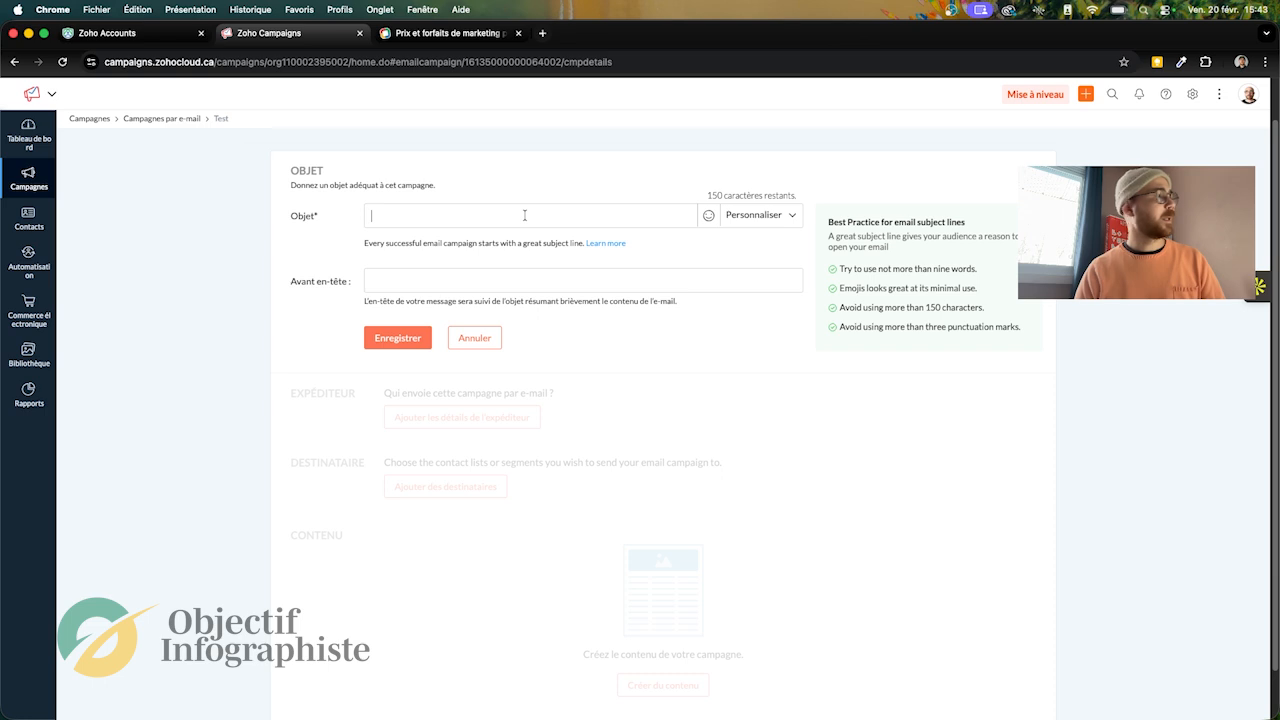
left_click(773, 216)
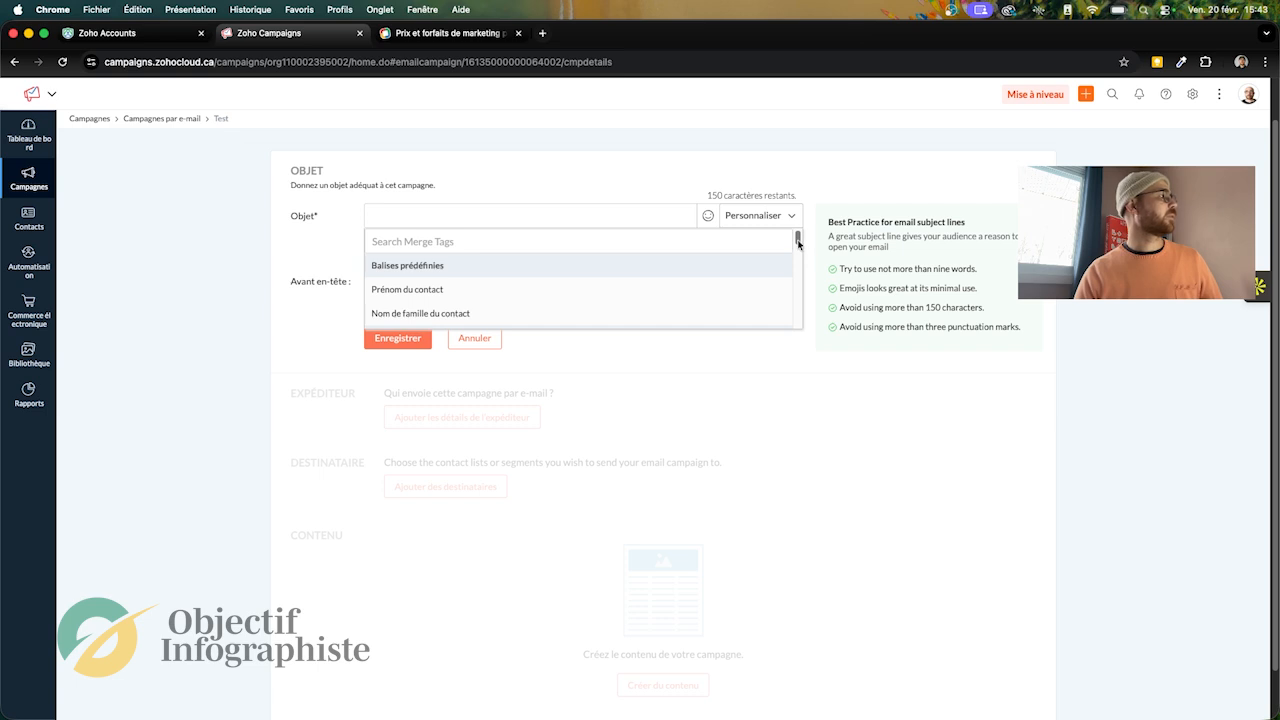
left_click_drag(798, 243, 794, 280)
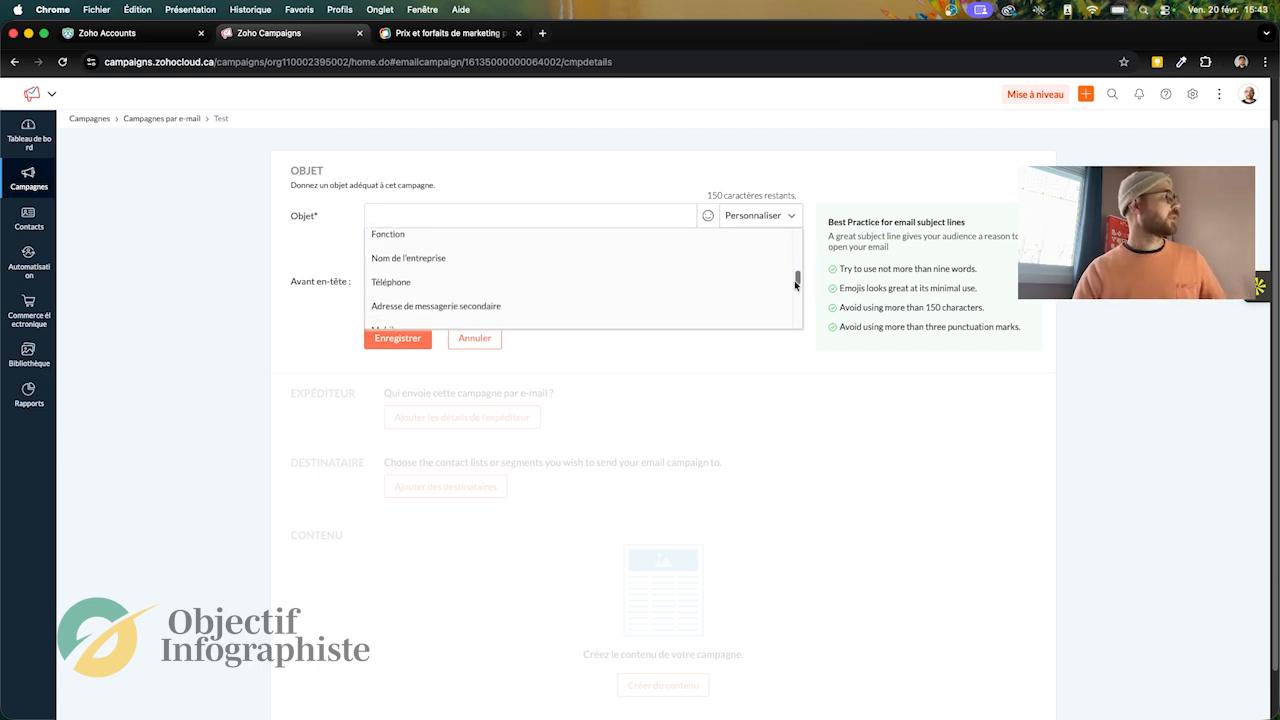
left_click(551, 265)
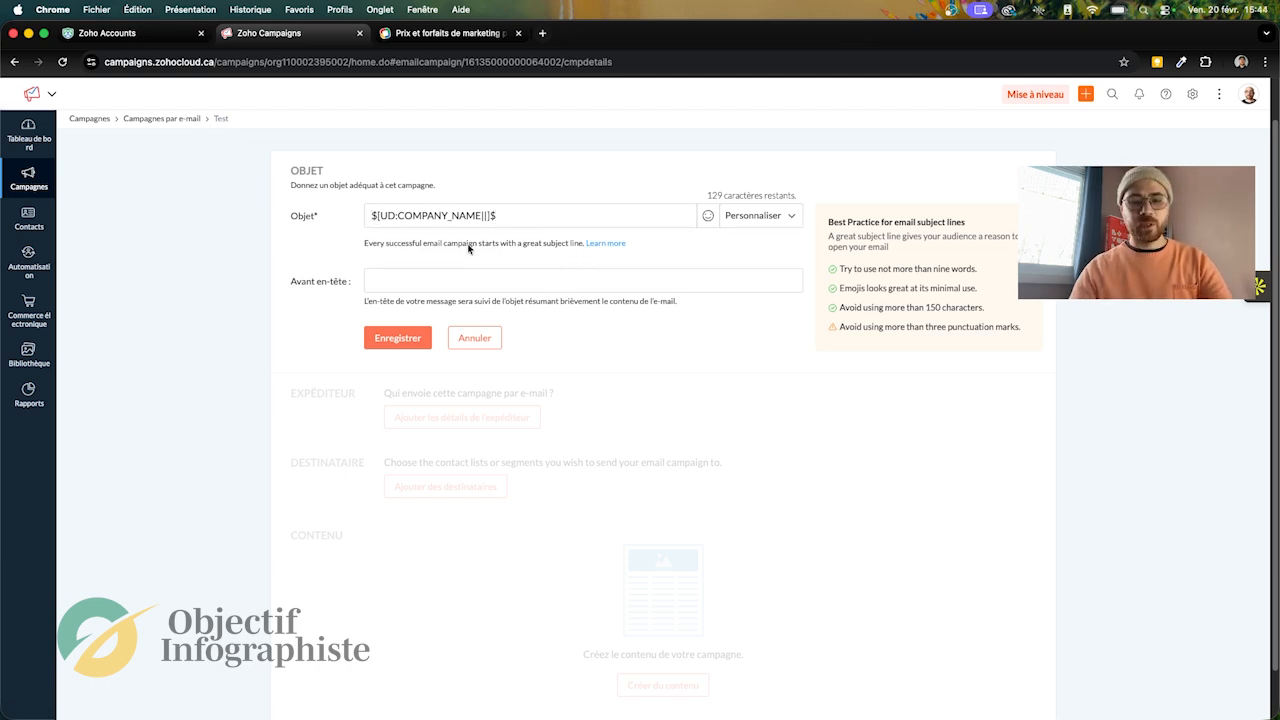
Step: Complete the subject after the merge tag with the text "profitez de notre offre !"
type("Bien")
key("BackSpace")
key("BackSpace")
key("BackSpace")
key("BackSpace")
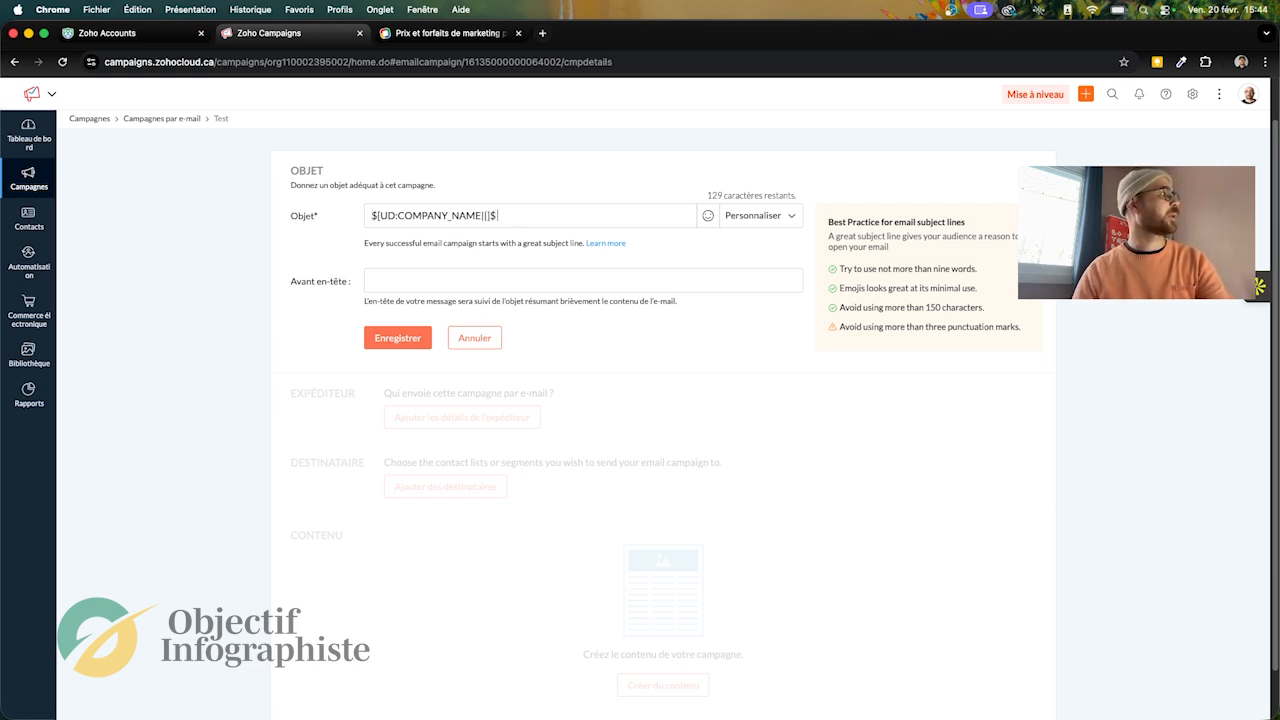
type("pr")
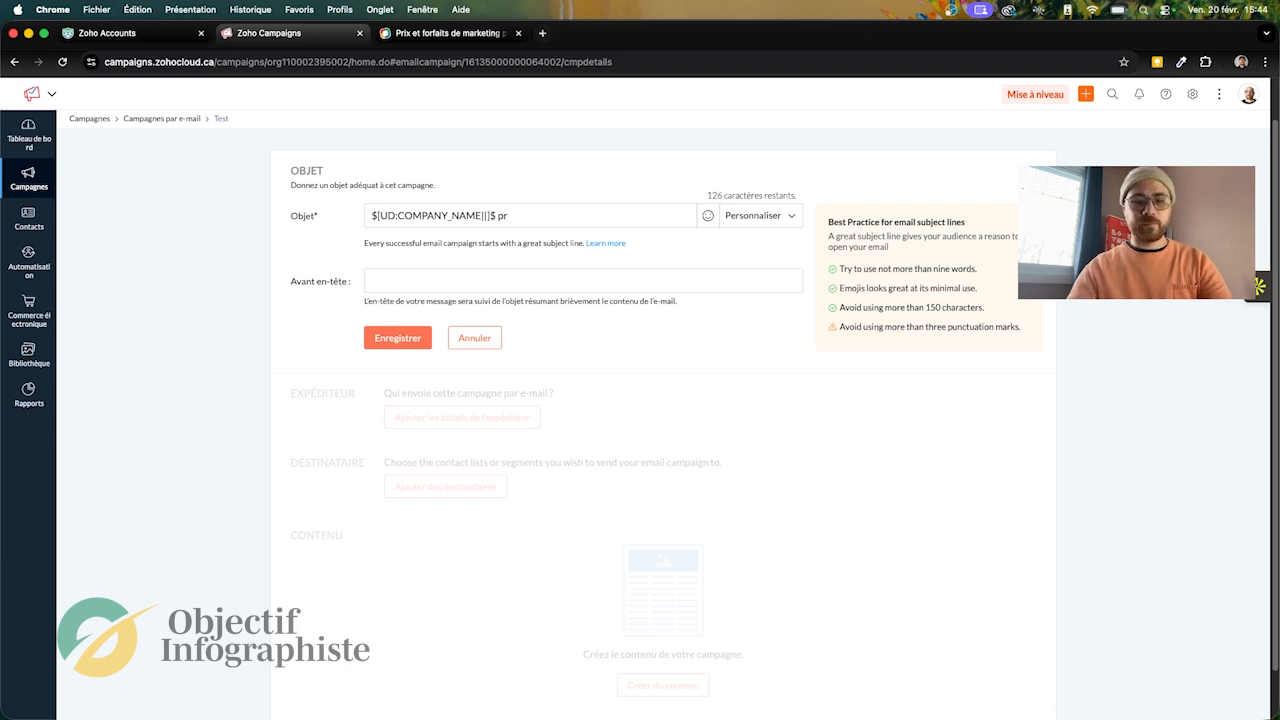
type("ofitez de not")
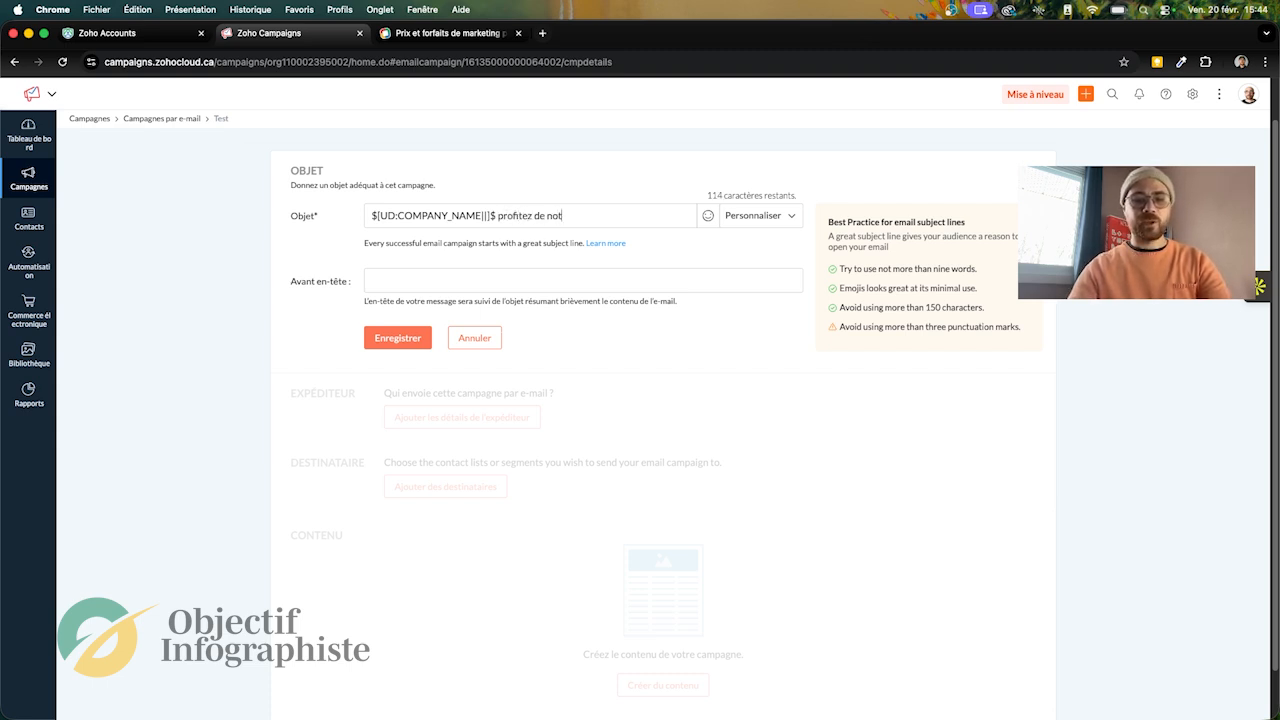
type("re offre")
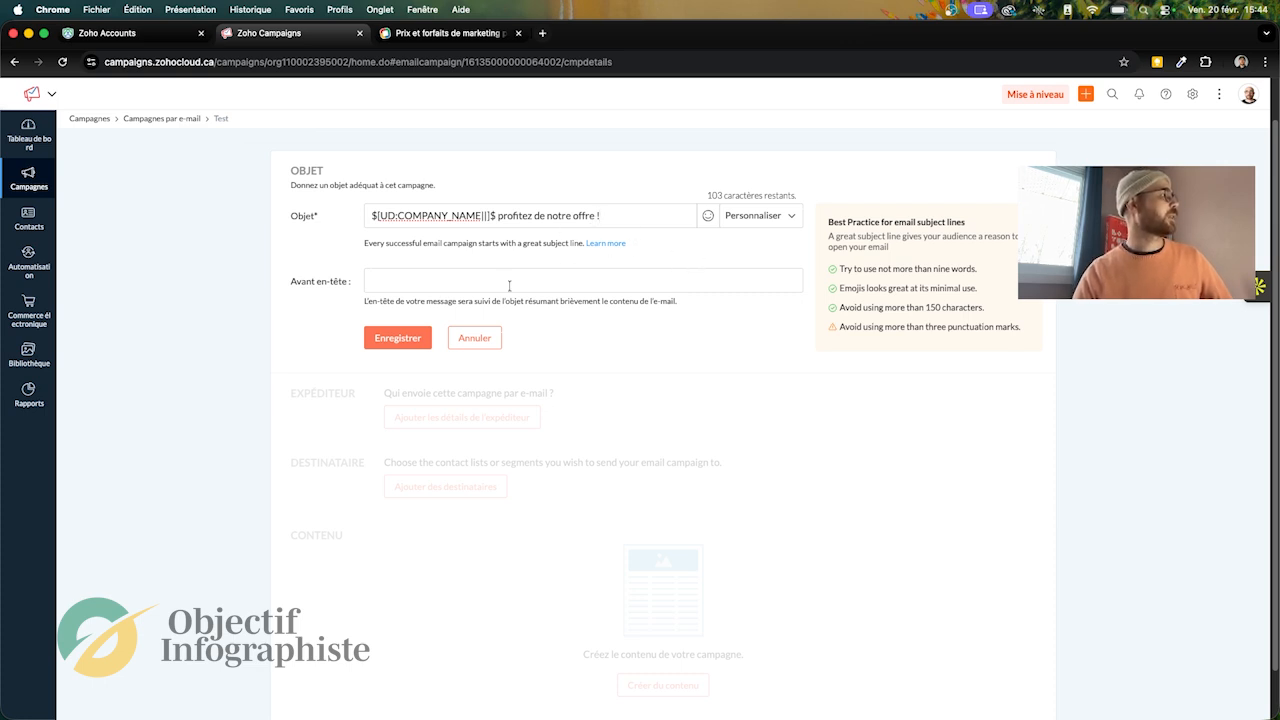
Step: Set the preheader to "Offre exceptionnelle" and save the subject without default values for the merge tag
left_click(475, 284)
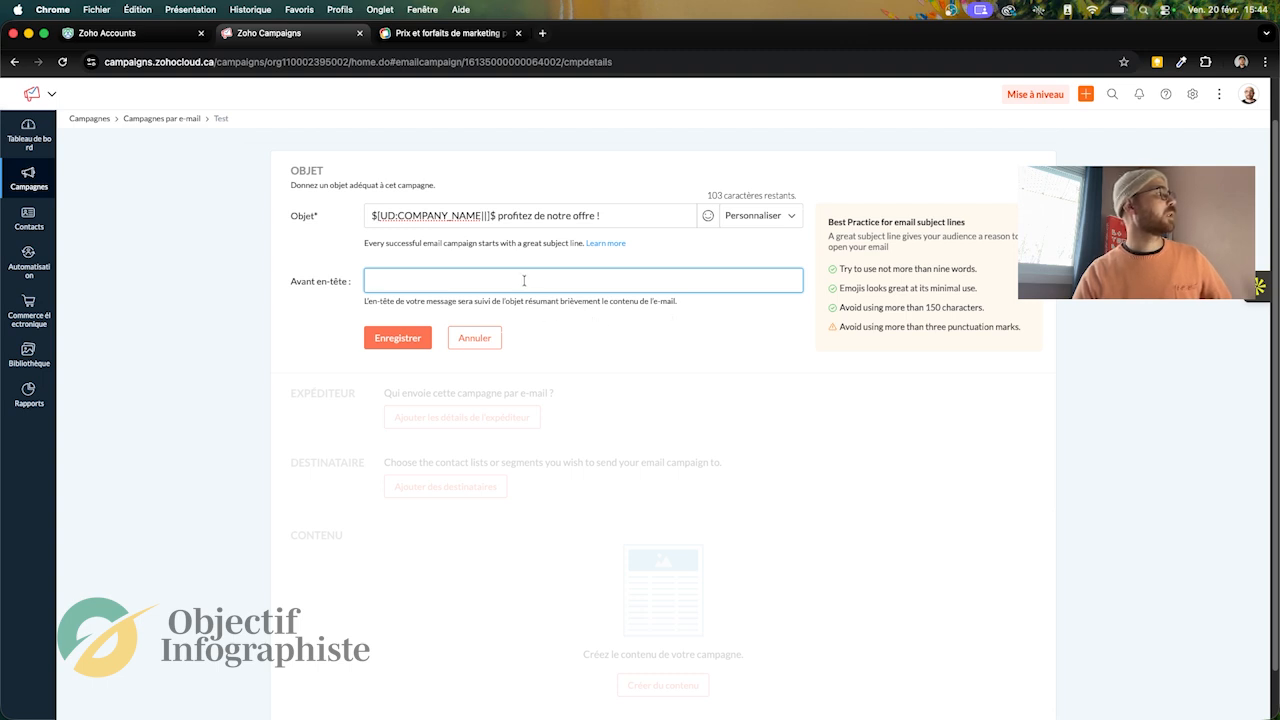
type("O")
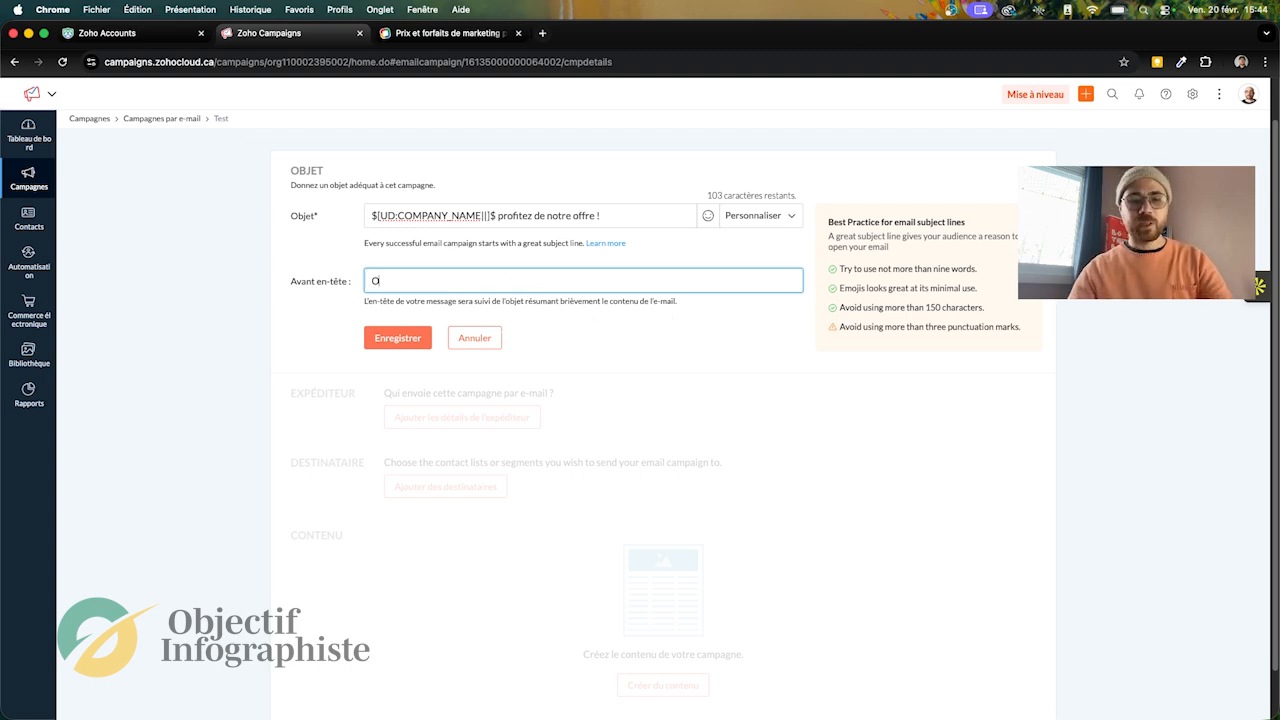
type("ffre exc")
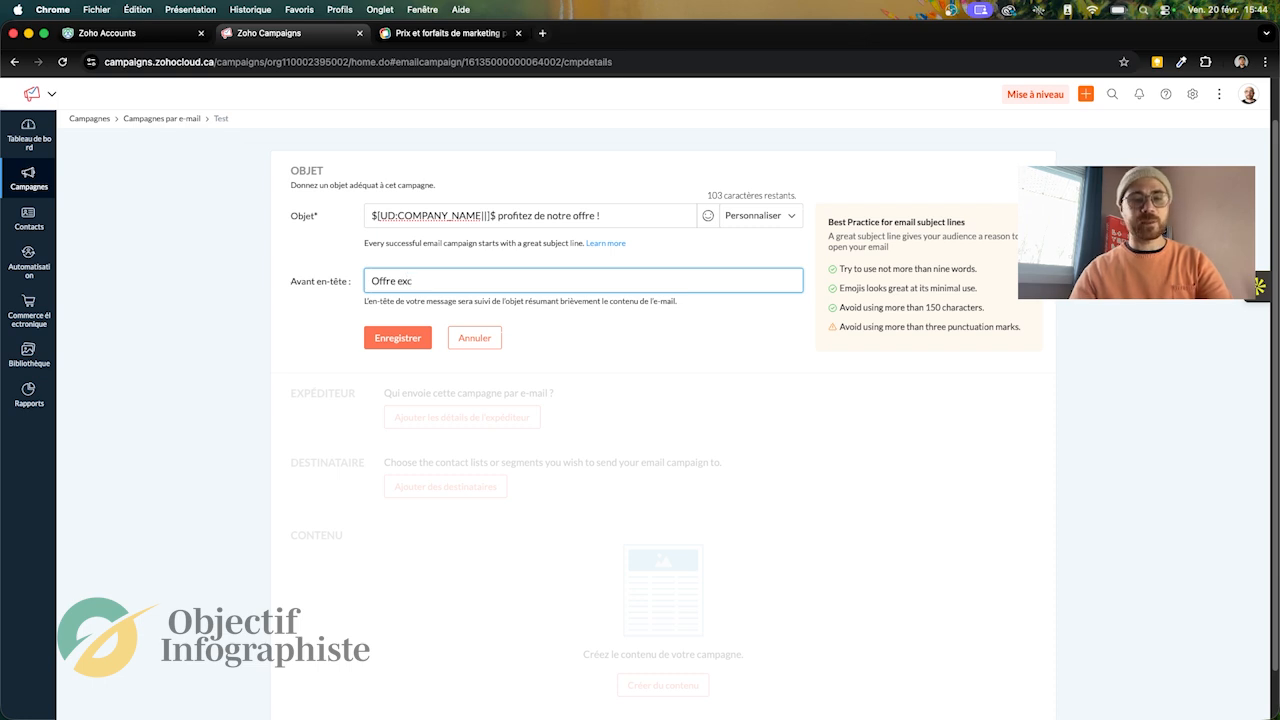
type("eptionnelle")
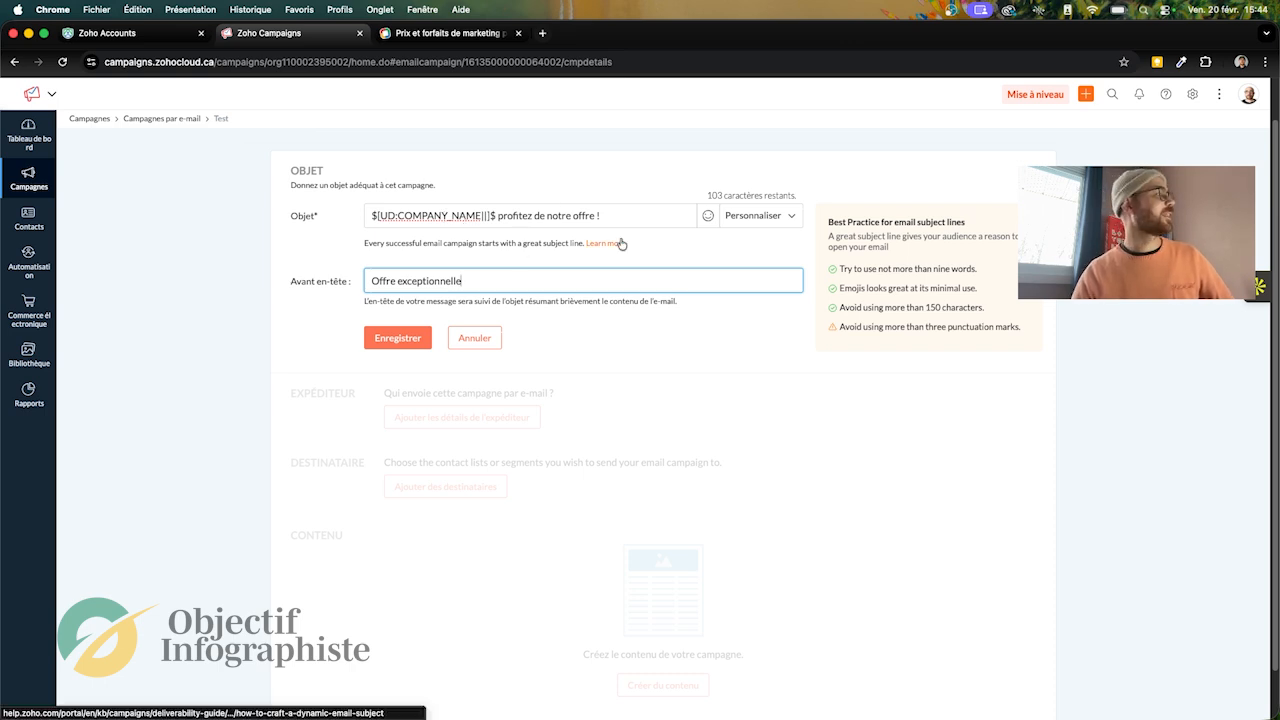
left_click(396, 339)
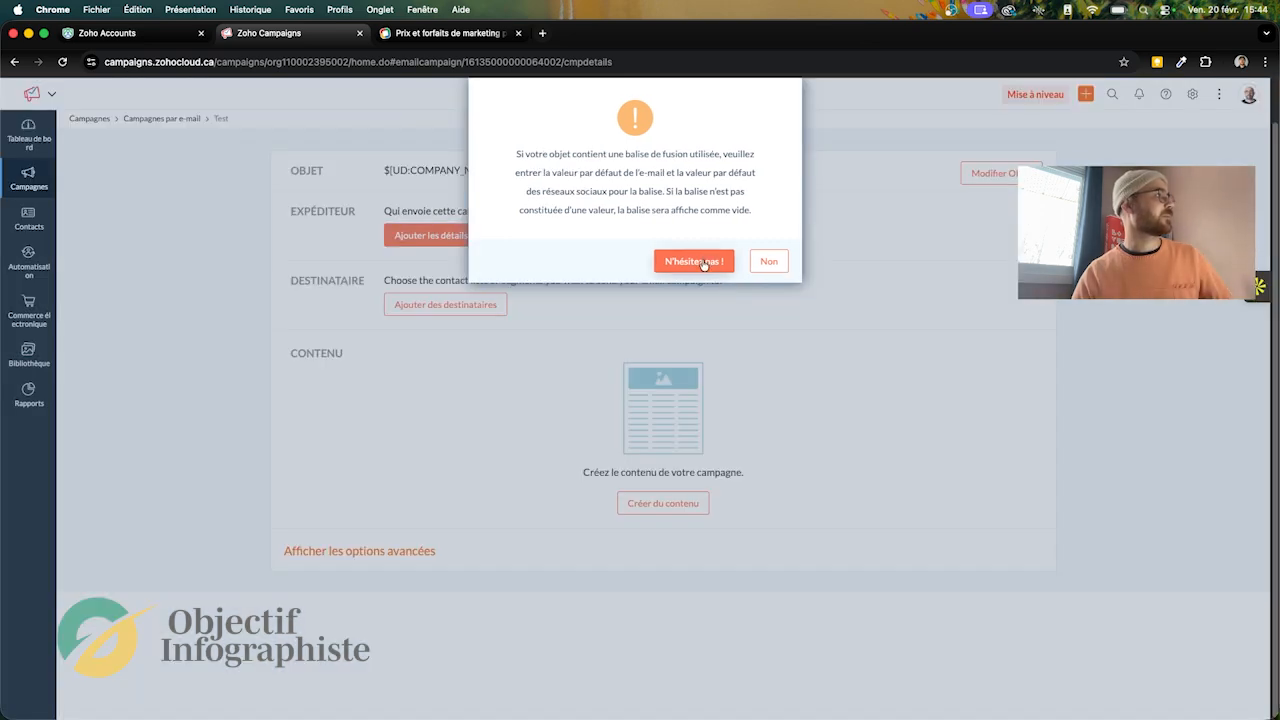
left_click(703, 261)
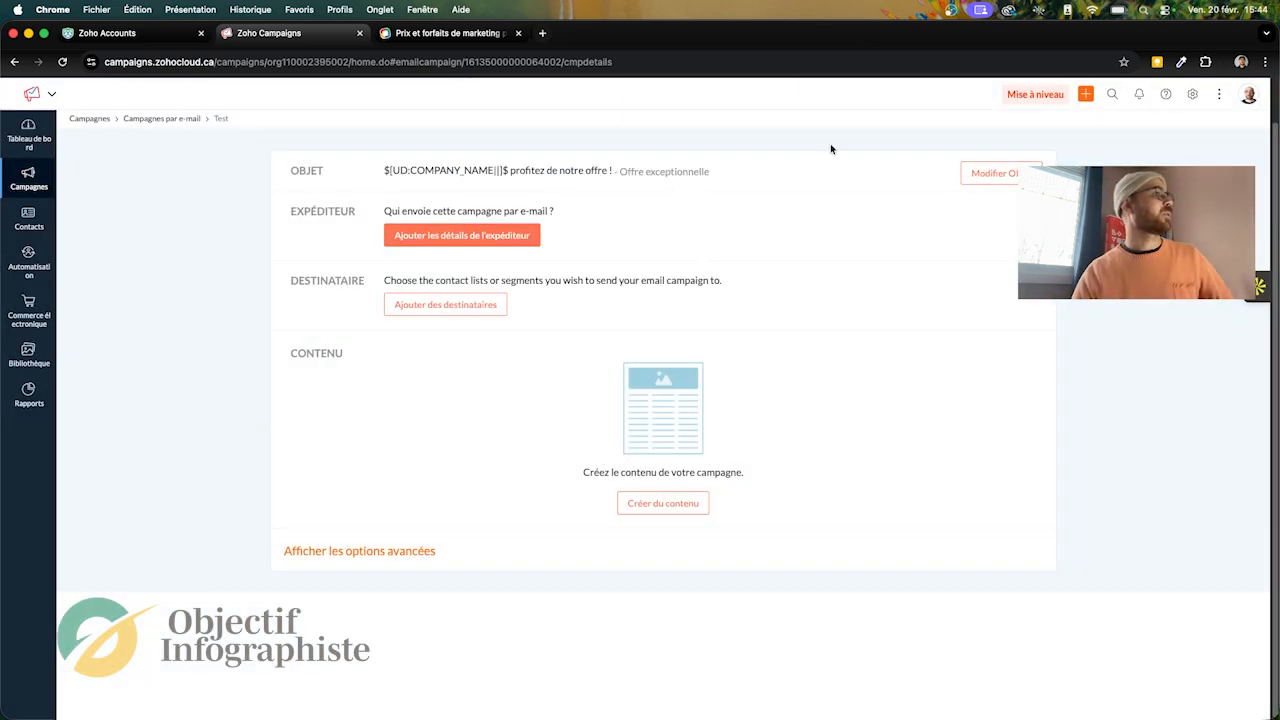
Step: Add the sender details by entering the sender's first name, and save them without default merge tag values
left_click(511, 238)
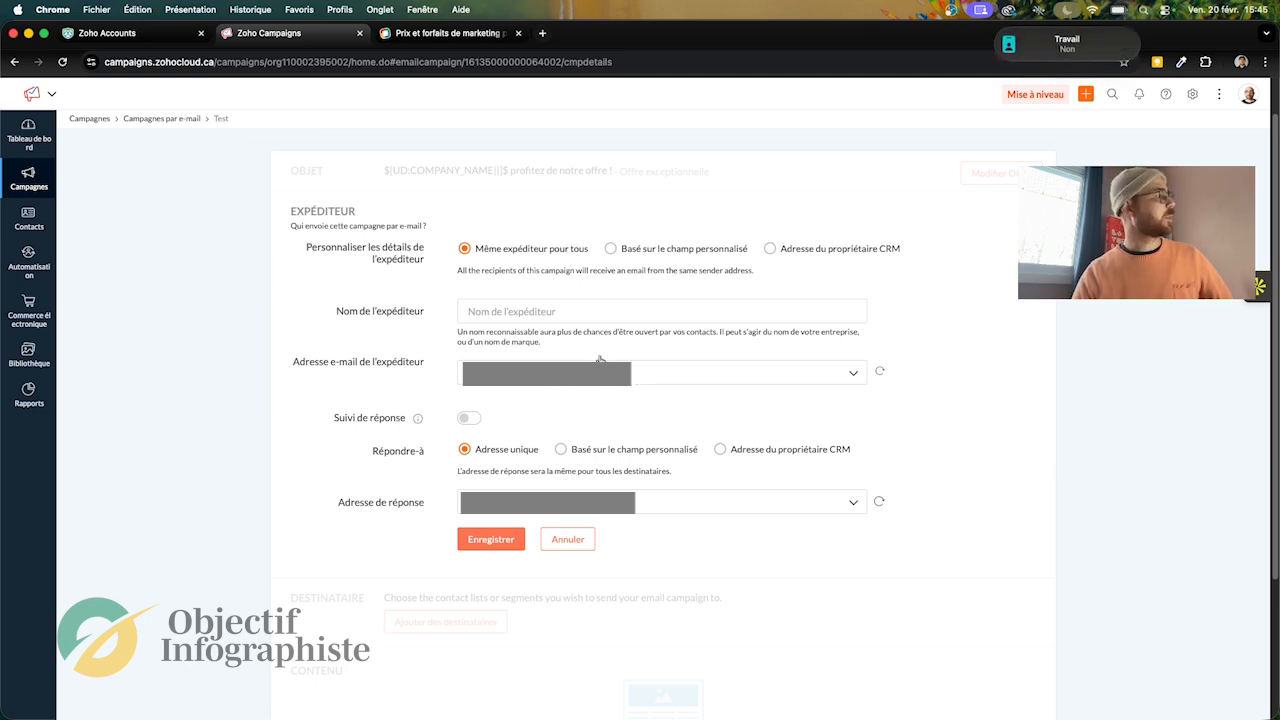
left_click(532, 312)
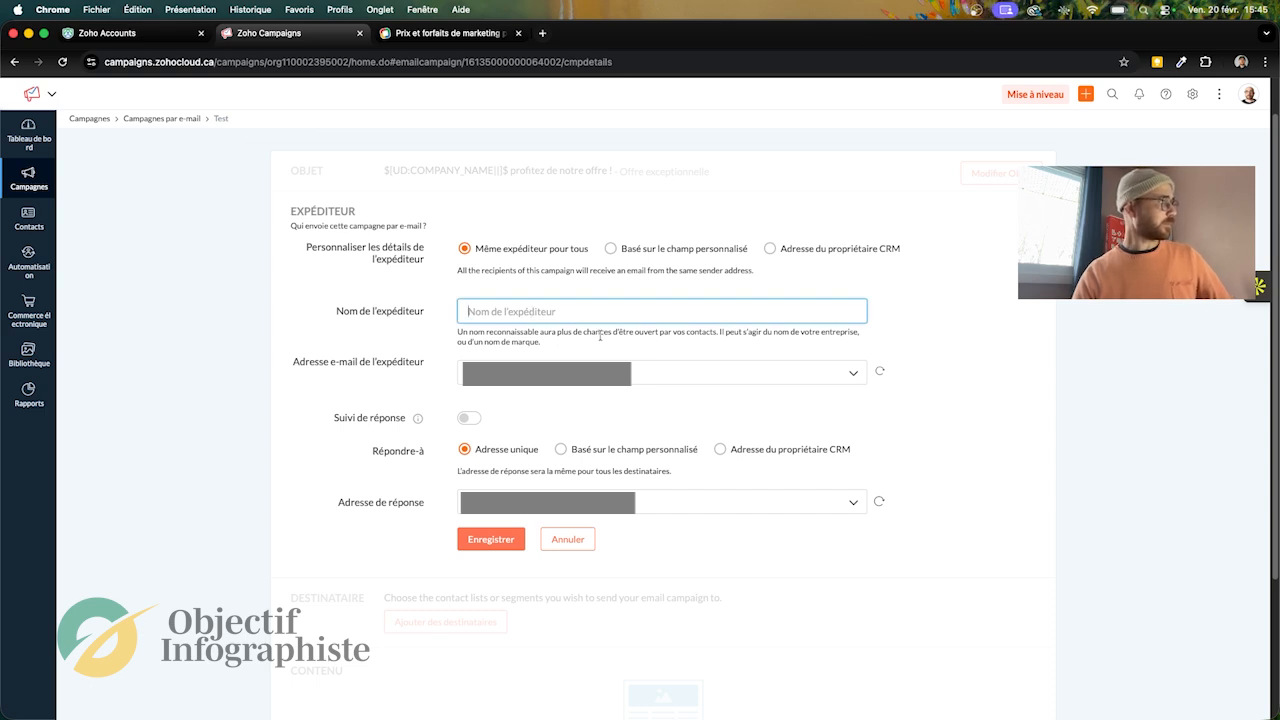
type("Laurent")
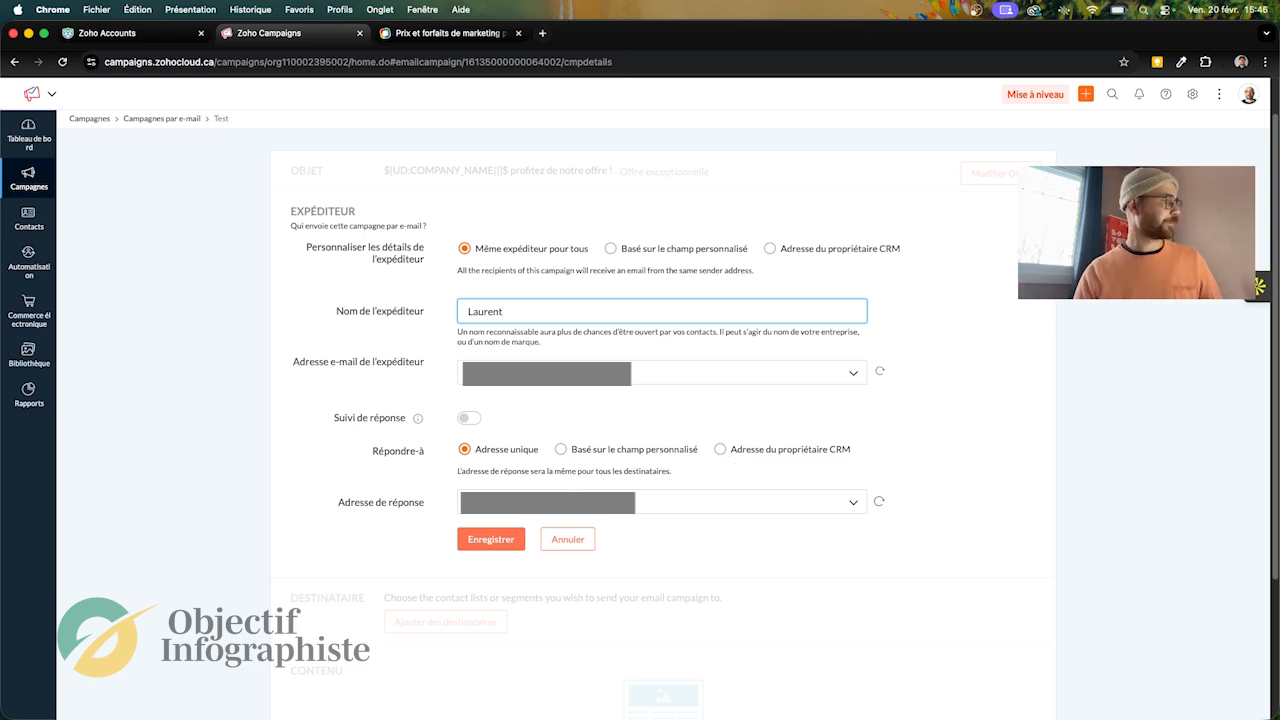
left_click(478, 542)
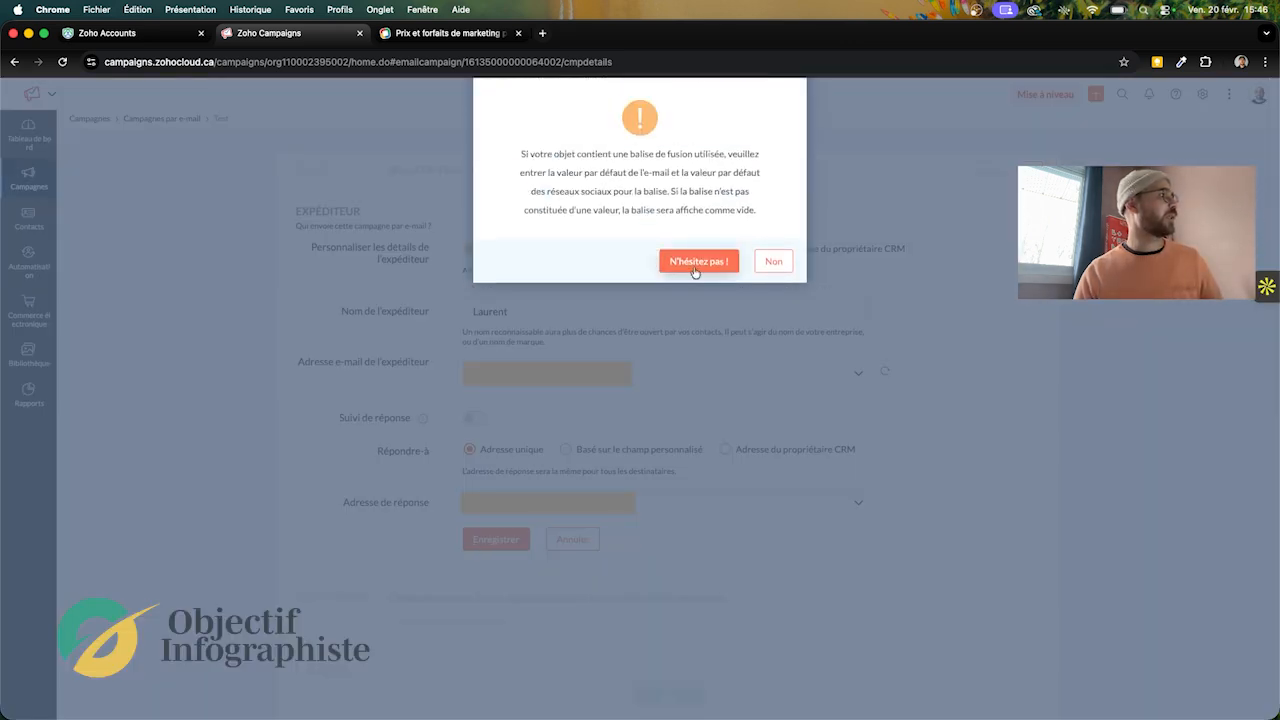
left_click(695, 262)
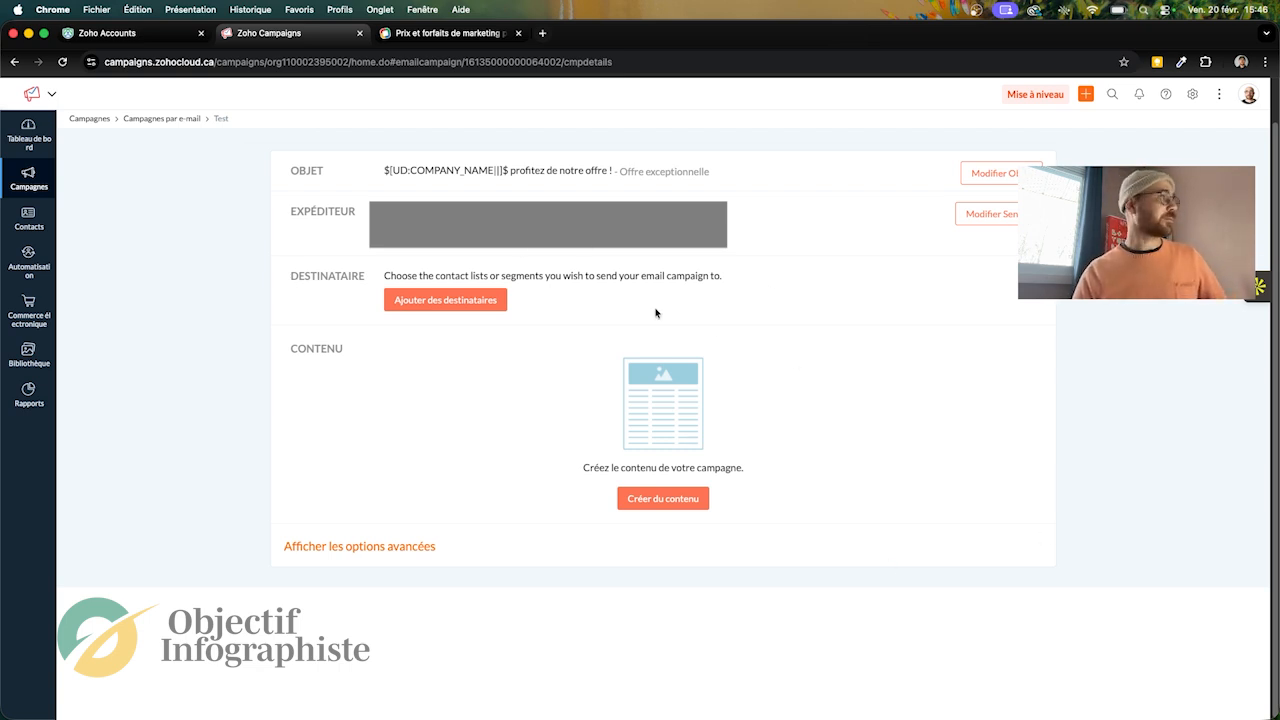
Step: Add the mailing list "My Sample List" as the campaign's recipients and save the selection
left_click(472, 304)
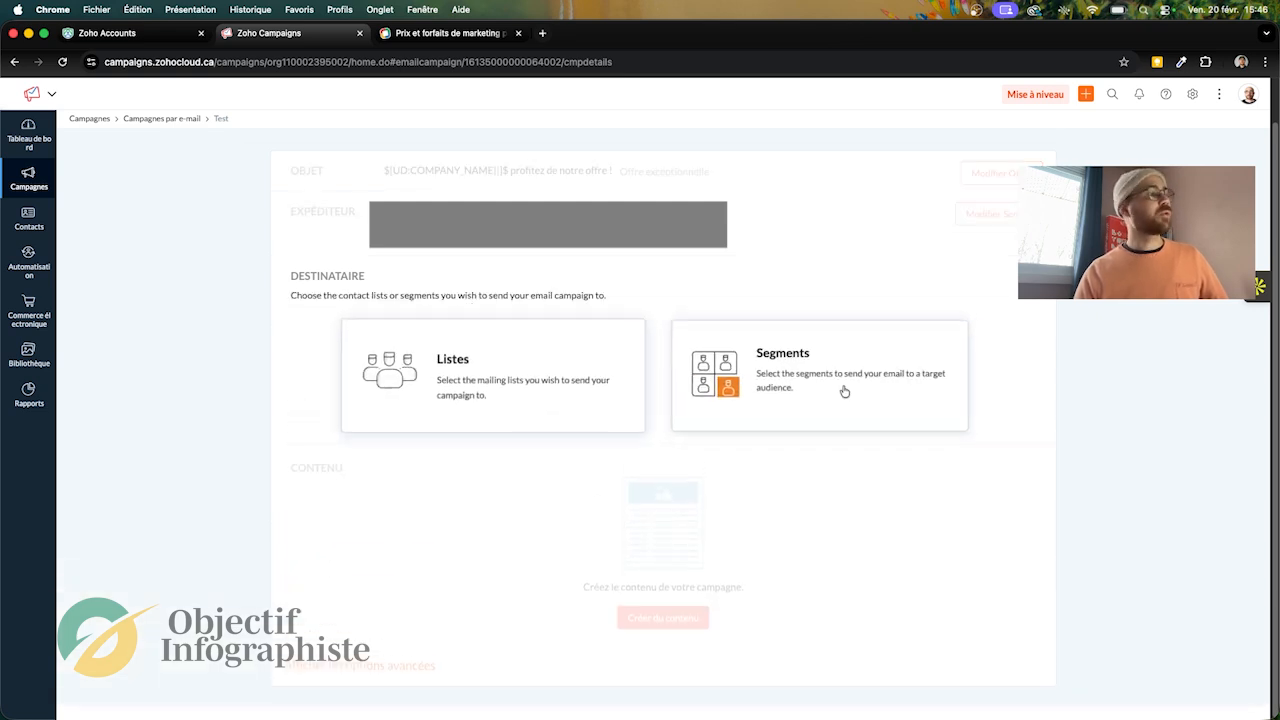
left_click(526, 383)
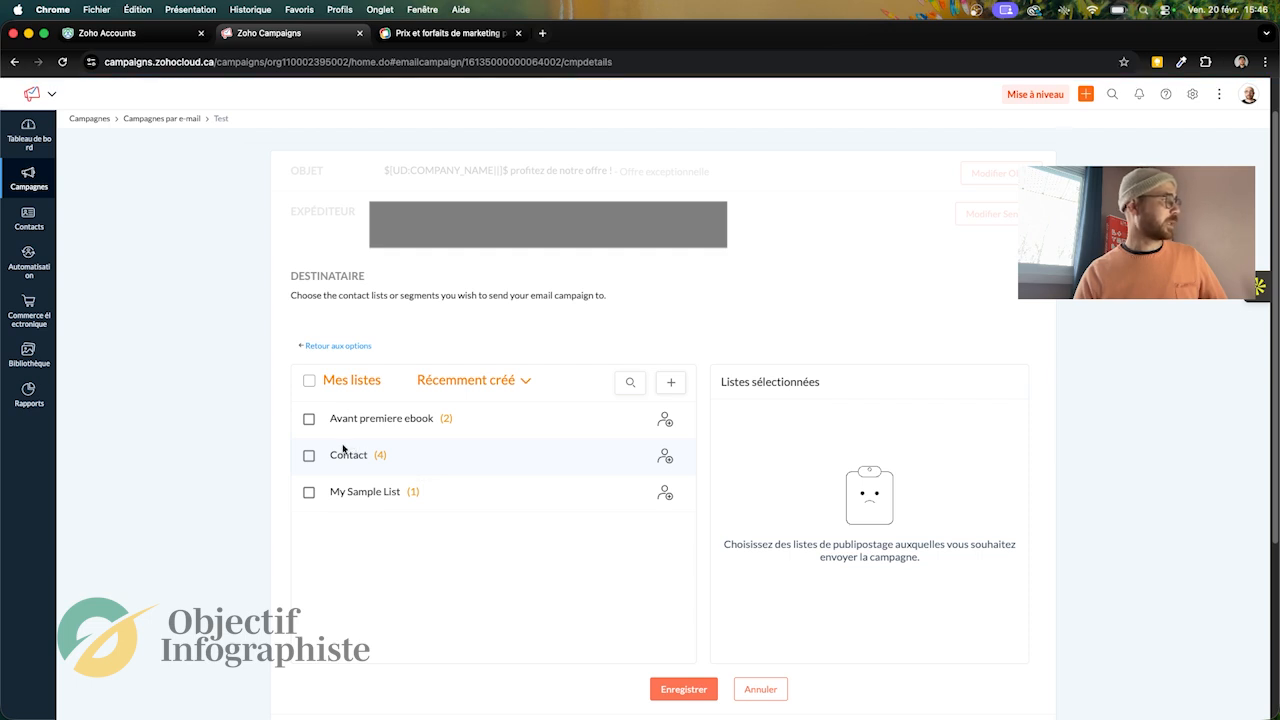
left_click(309, 492)
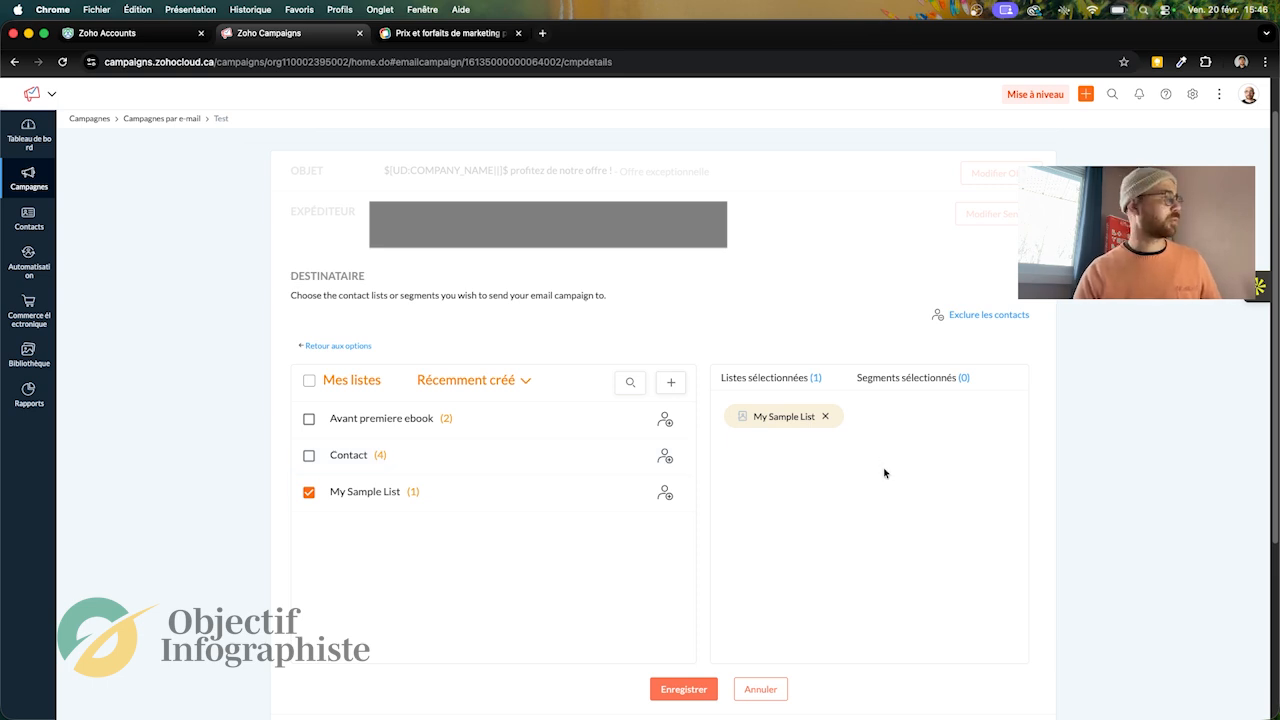
left_click(683, 689)
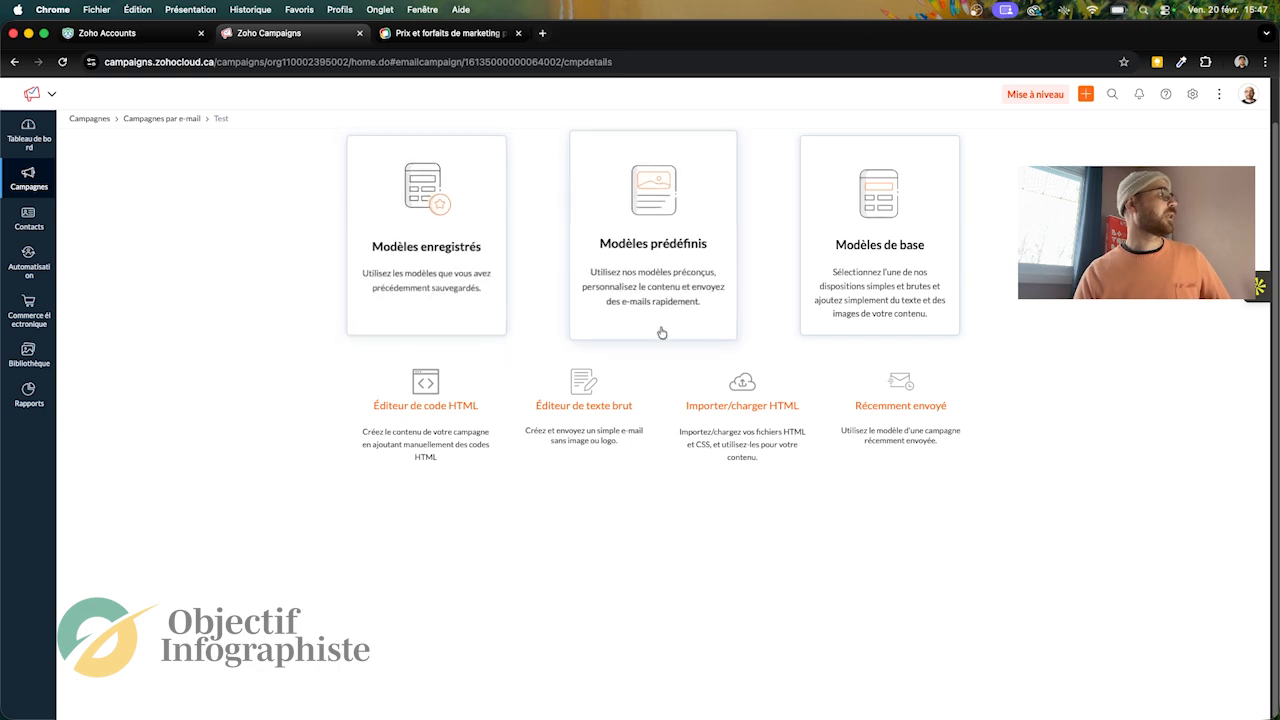
Step: Choose the predefined template "Welcome Health" from the Welcome category for the campaign content
left_click(658, 265)
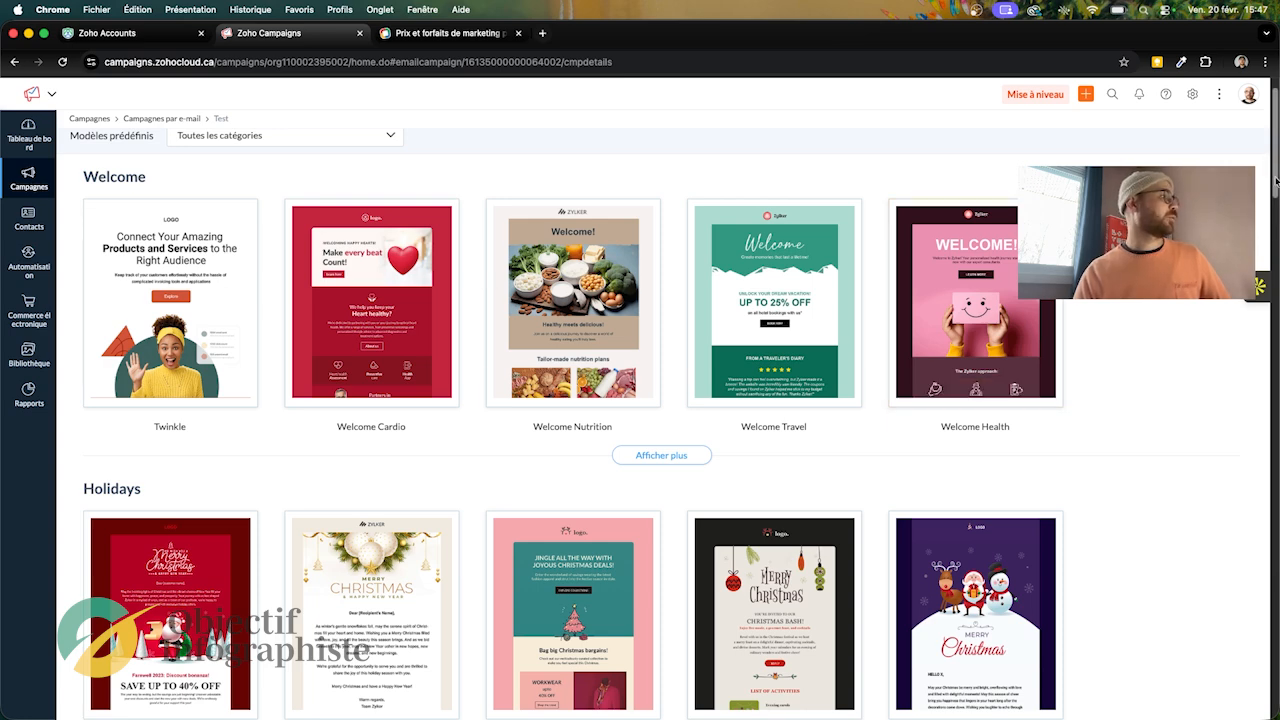
left_click(661, 456)
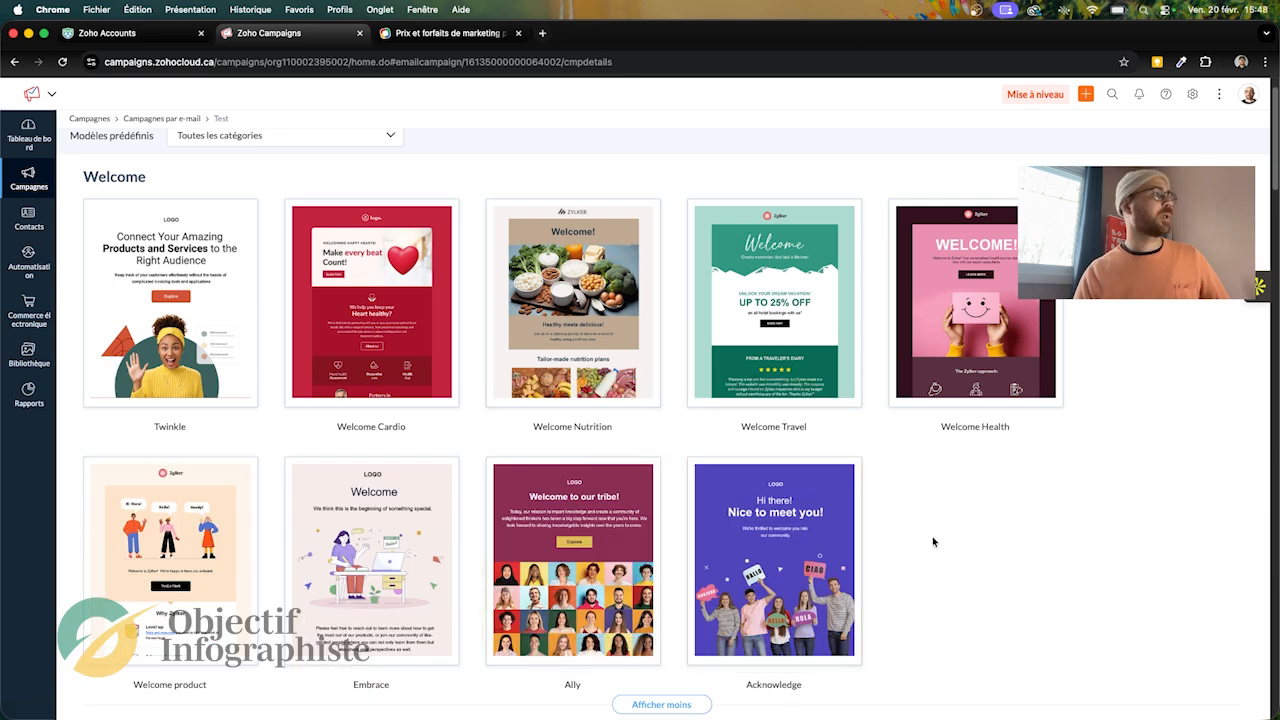
mouse_move(978, 284)
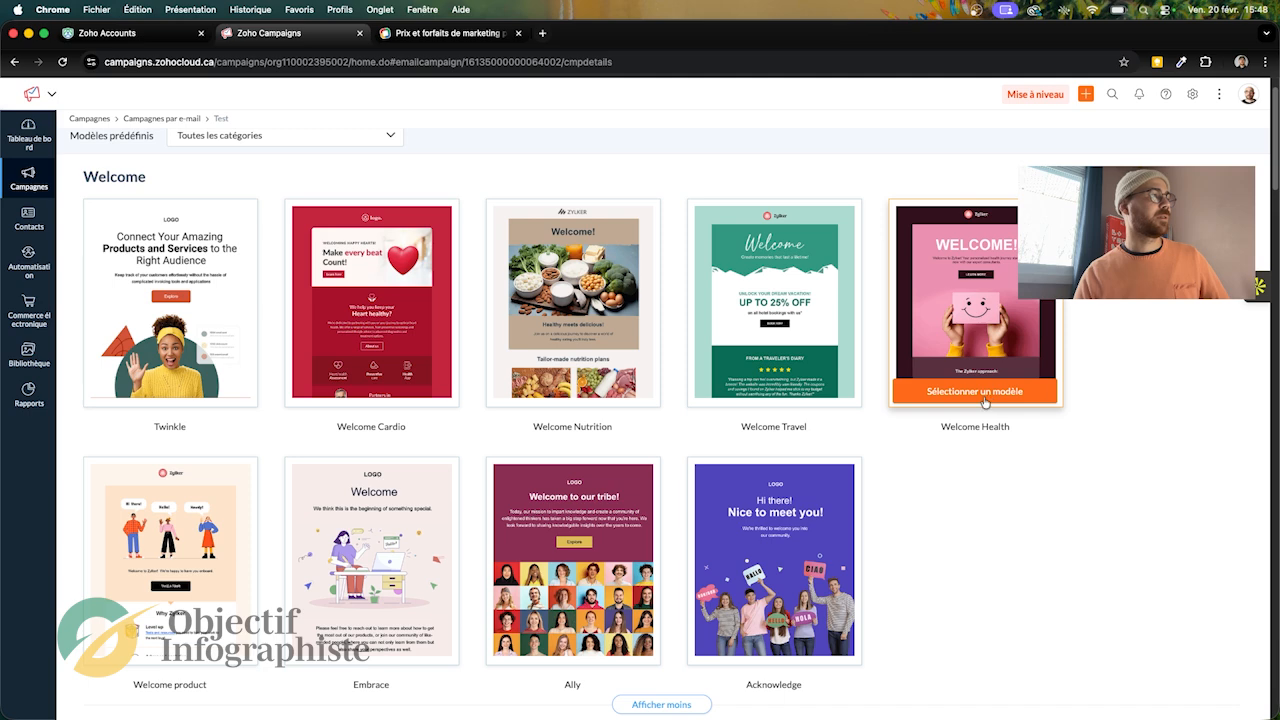
left_click(985, 398)
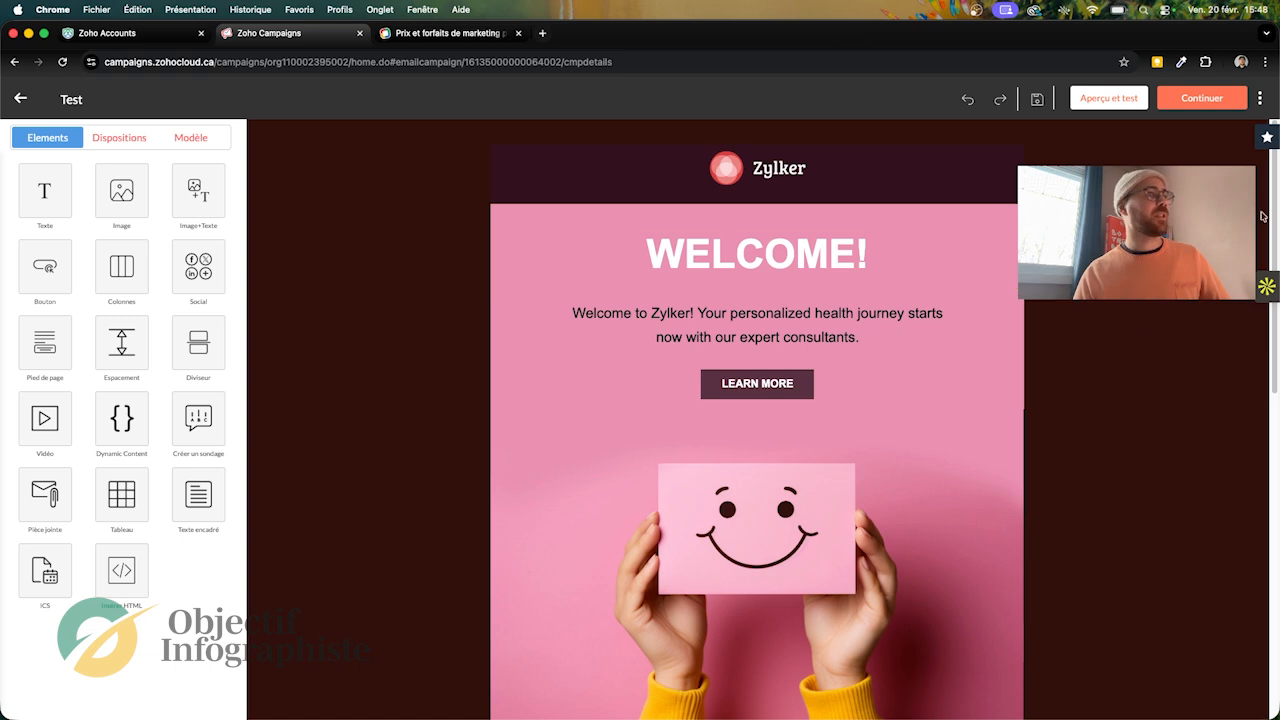
Step: Set the background colour of the spacer above the WELCOME! heading to light yellow #f9ec8e
mouse_move(1275, 215)
left_mouse_down()
mouse_move(1275, 370)
mouse_move(1272, 216)
left_mouse_up()
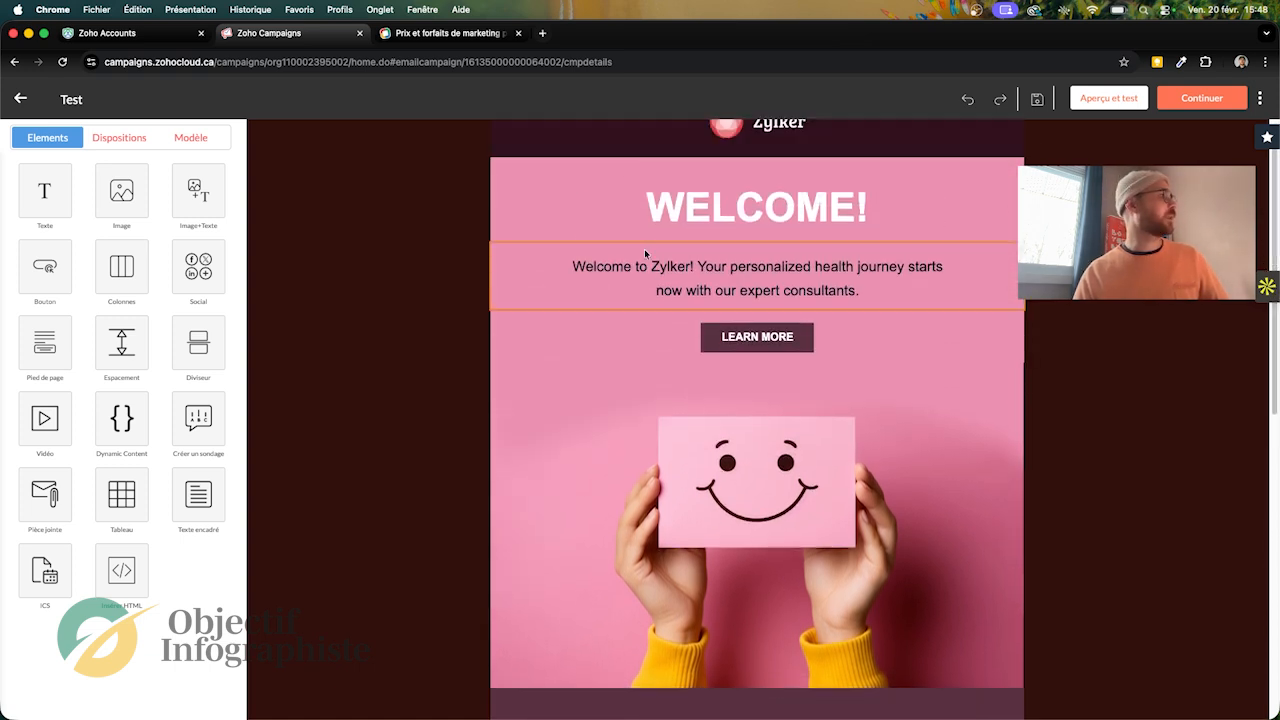
left_click(627, 205)
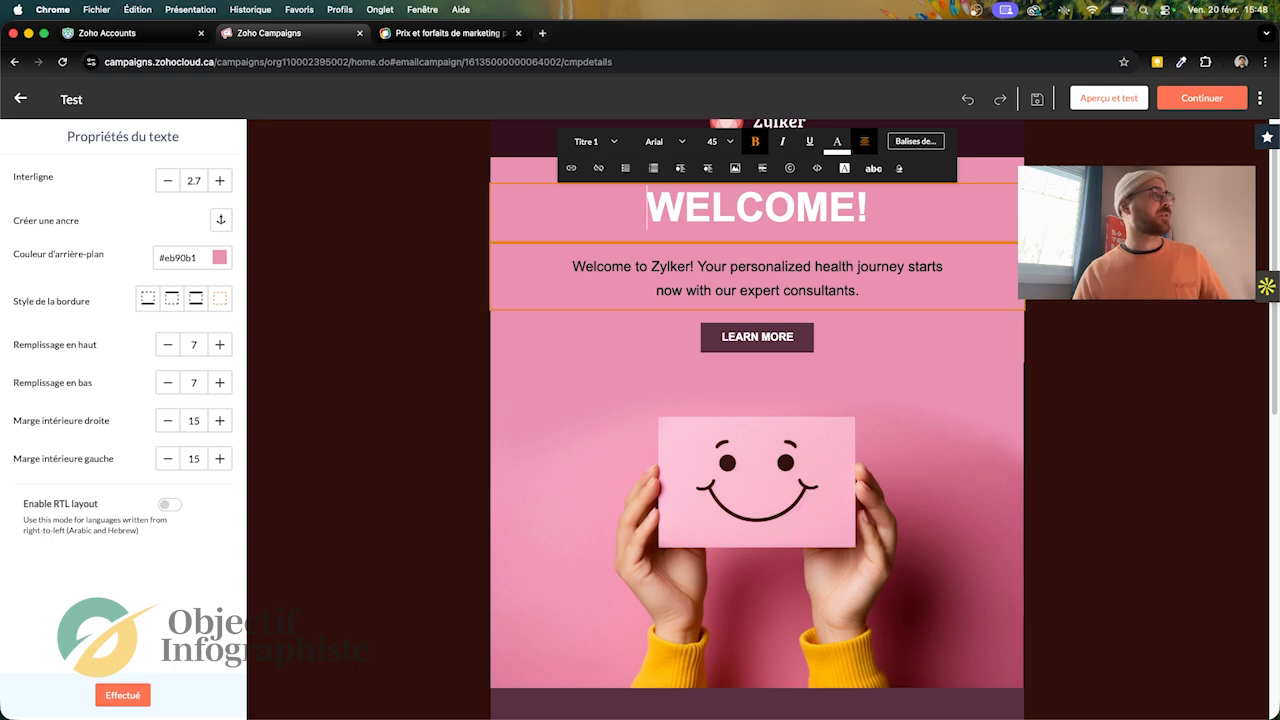
left_click(764, 186)
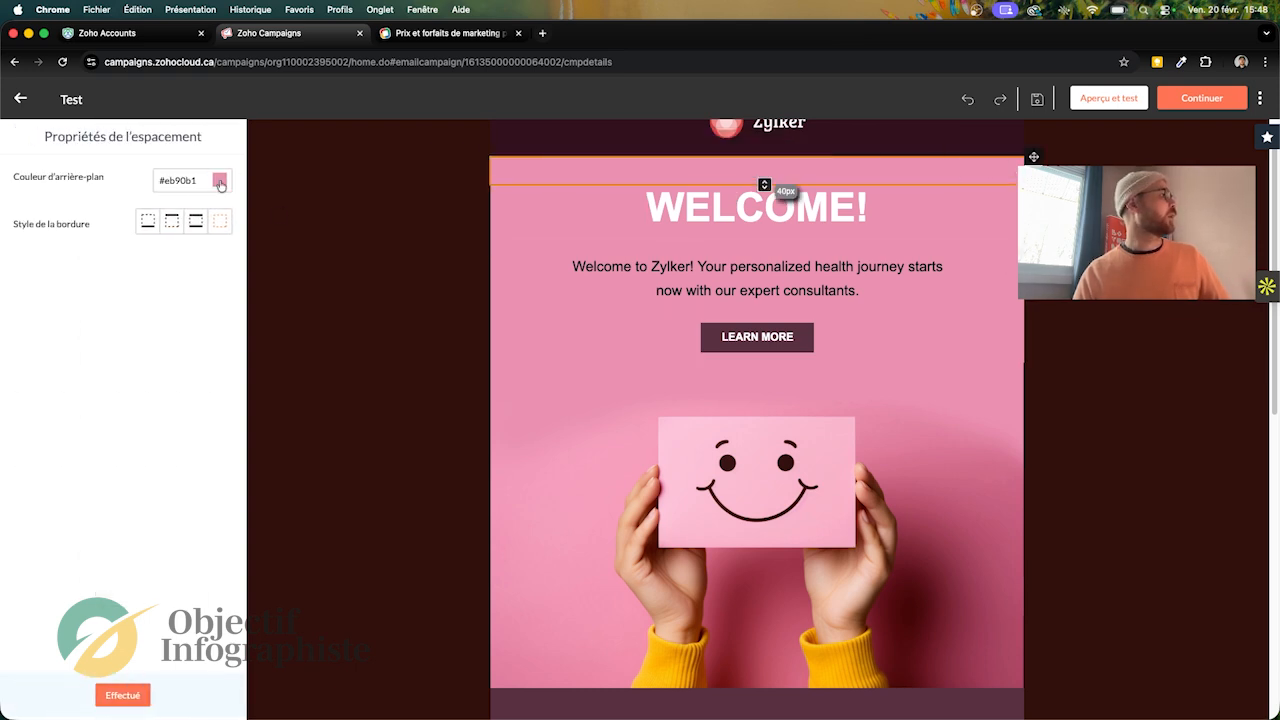
left_click(220, 182)
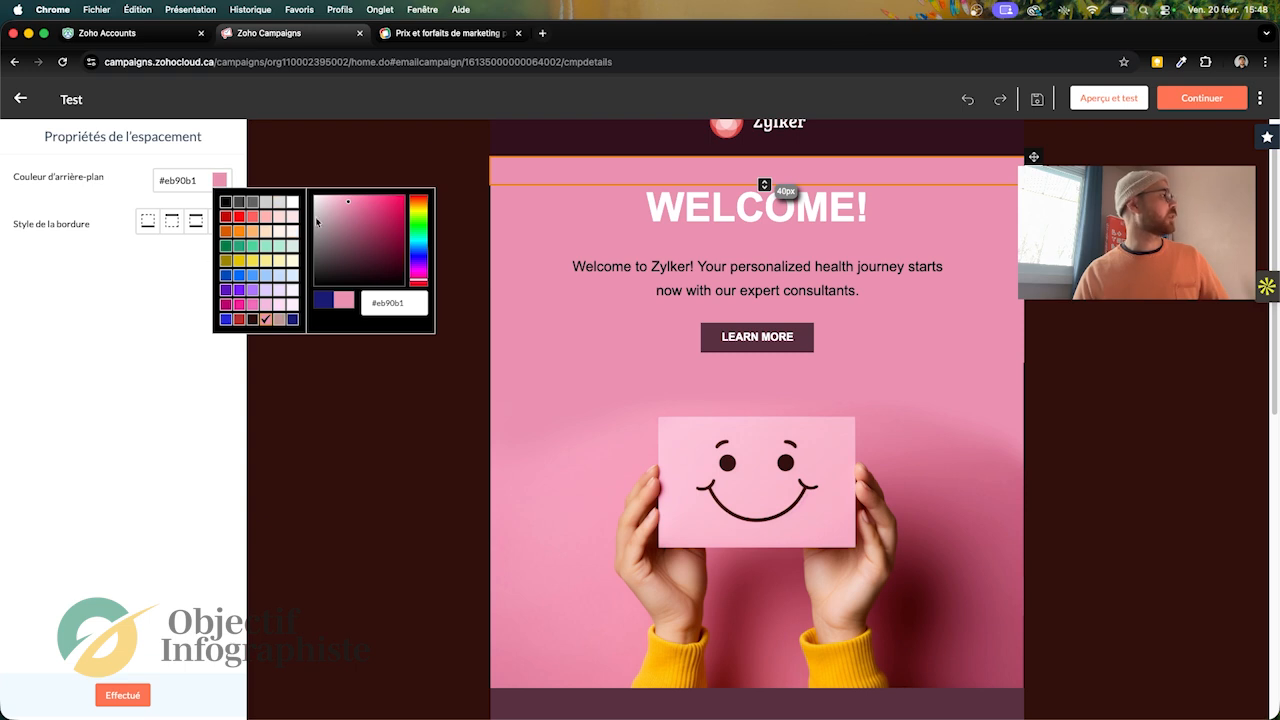
left_click(253, 203)
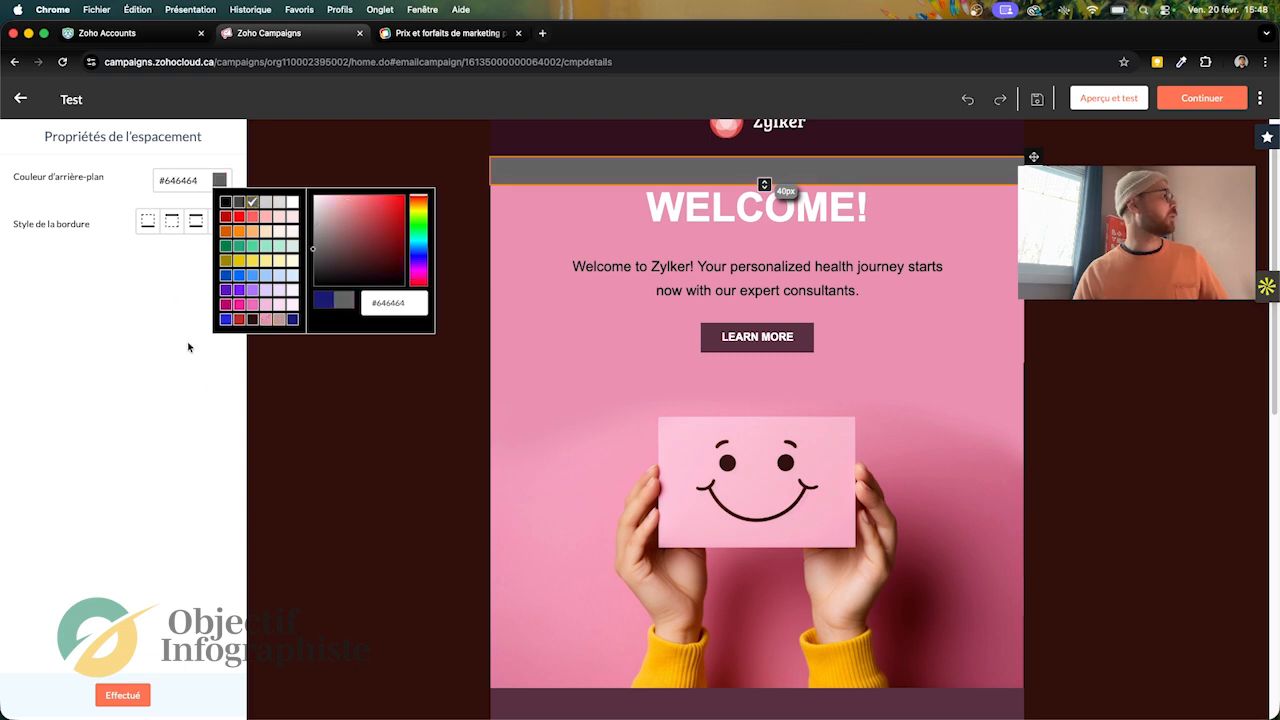
left_click(225, 203)
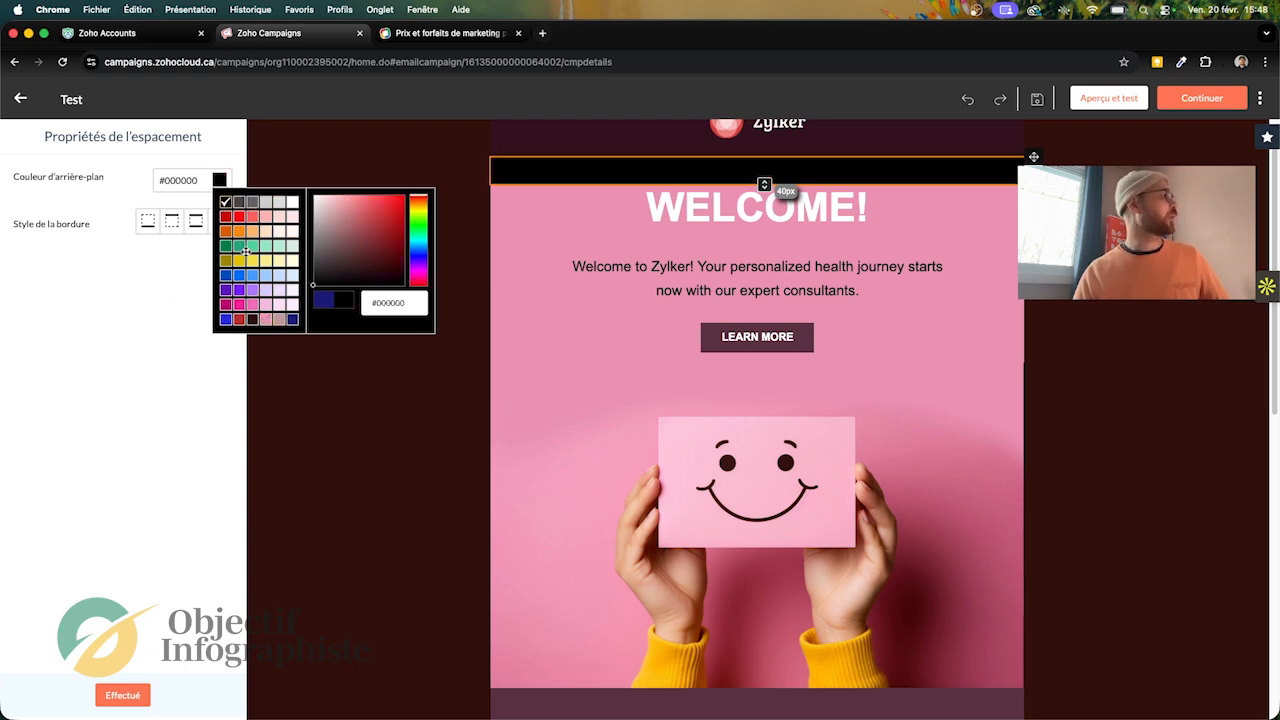
left_click(253, 261)
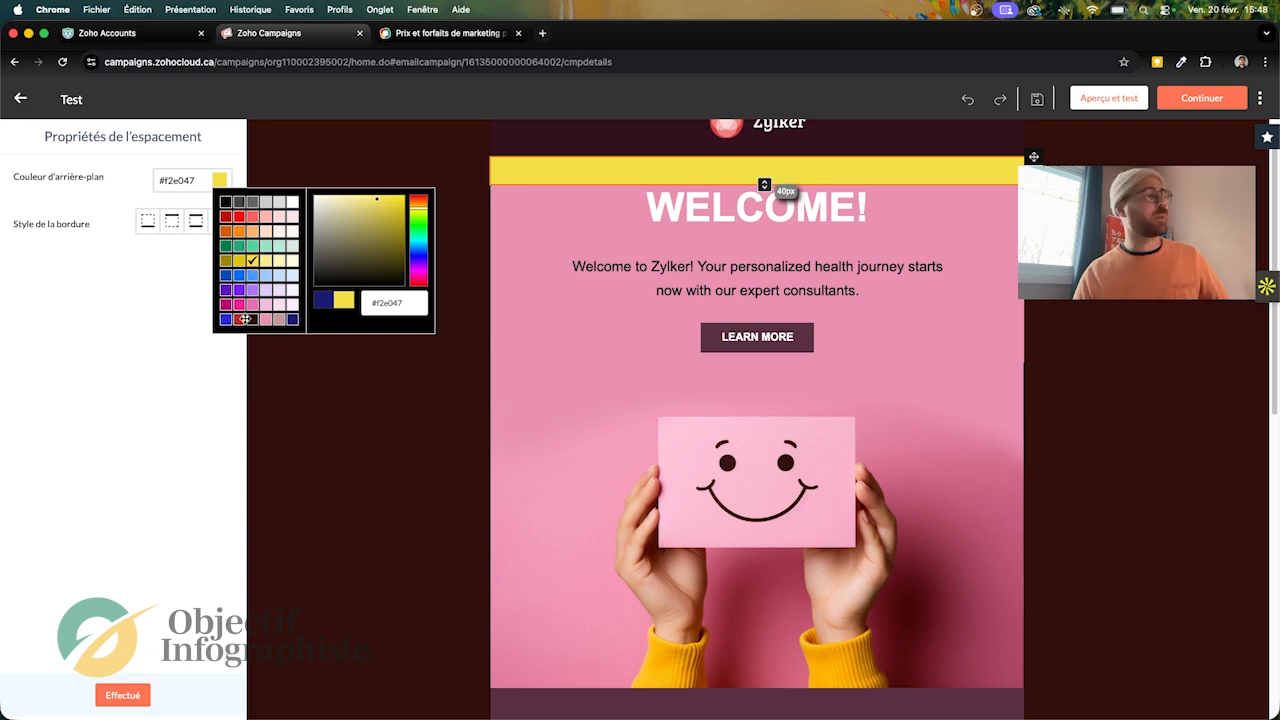
left_click(267, 261)
left_click(139, 416)
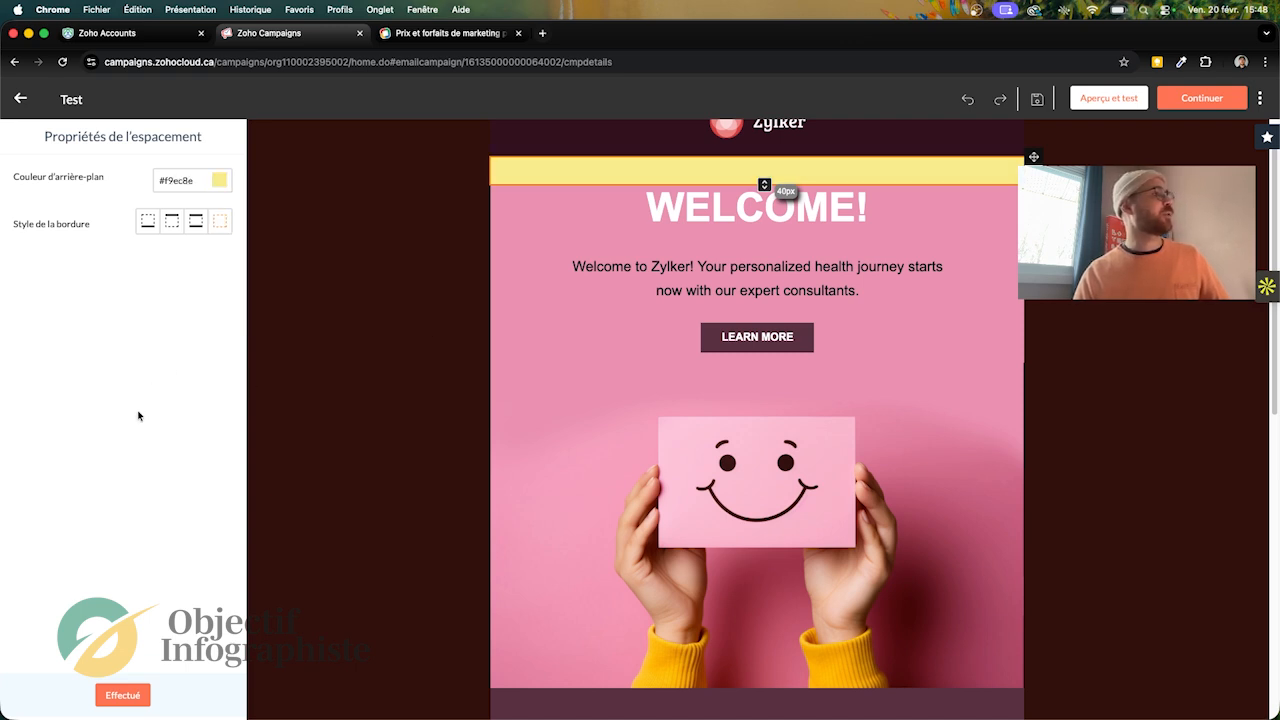
left_click(297, 486)
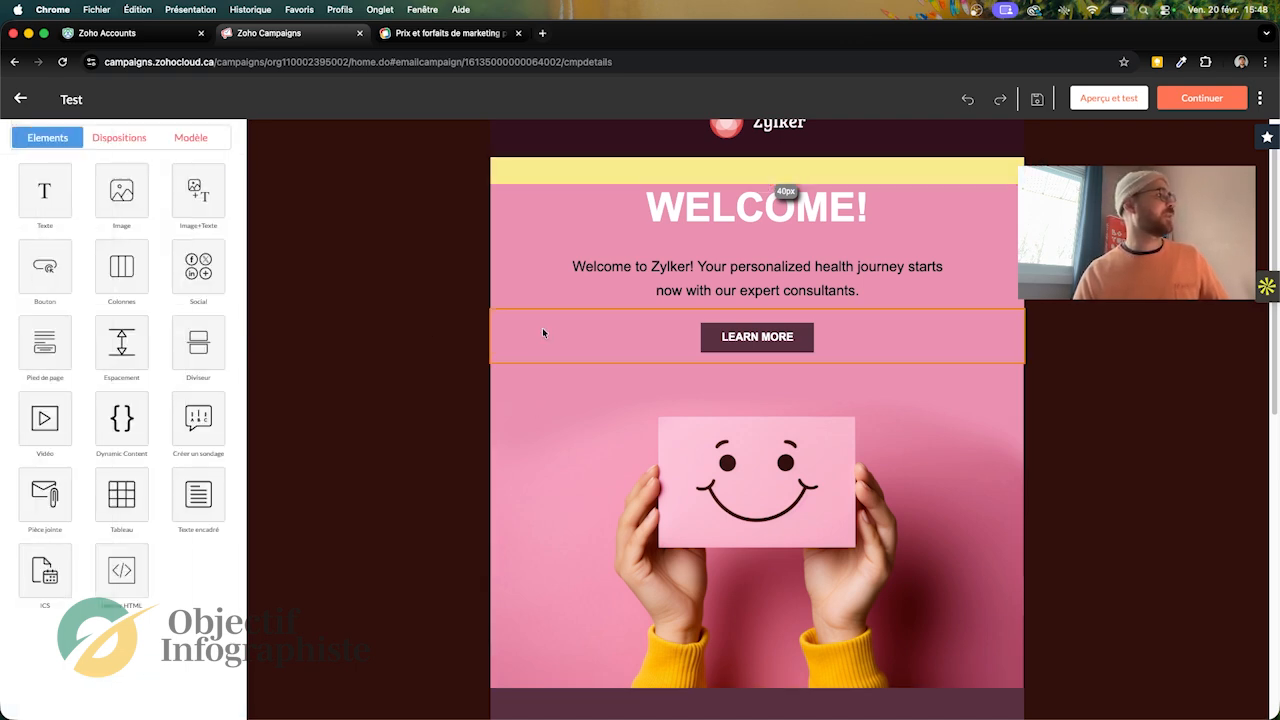
Step: Set the background colour of the WELCOME! heading block to light yellow #f9ec8e
left_click(519, 276)
left_click(502, 190)
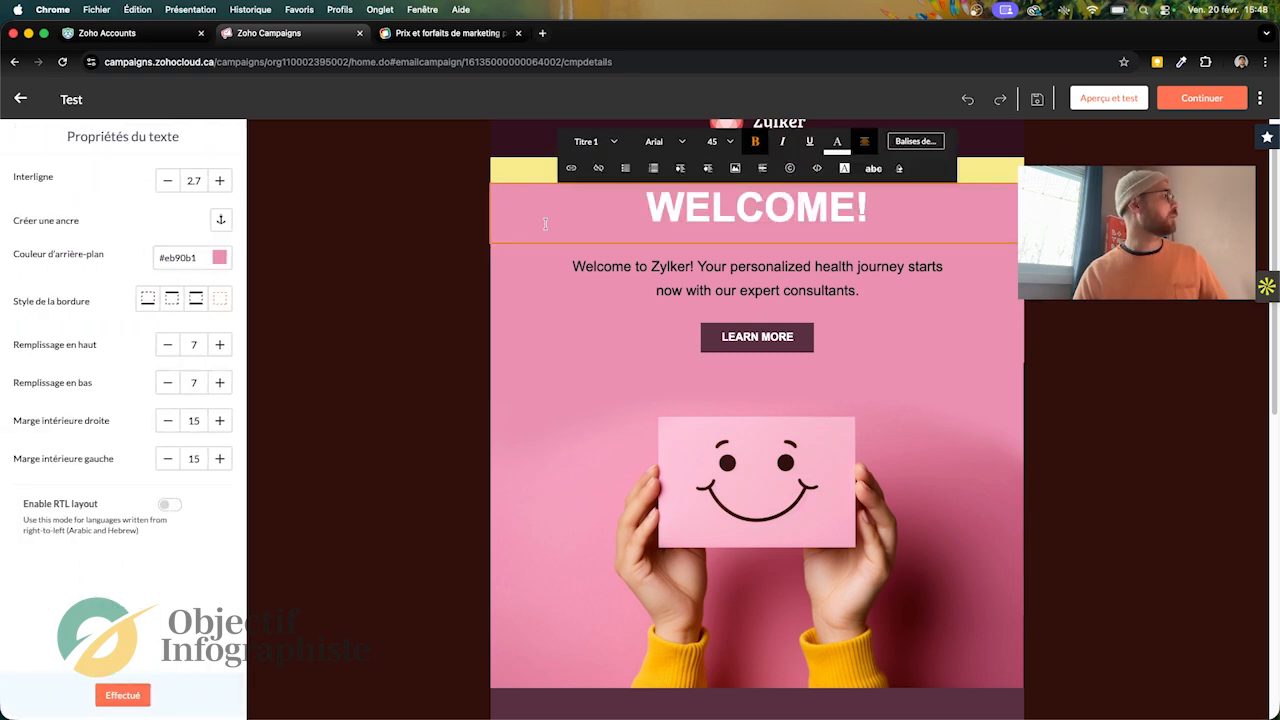
left_click(219, 259)
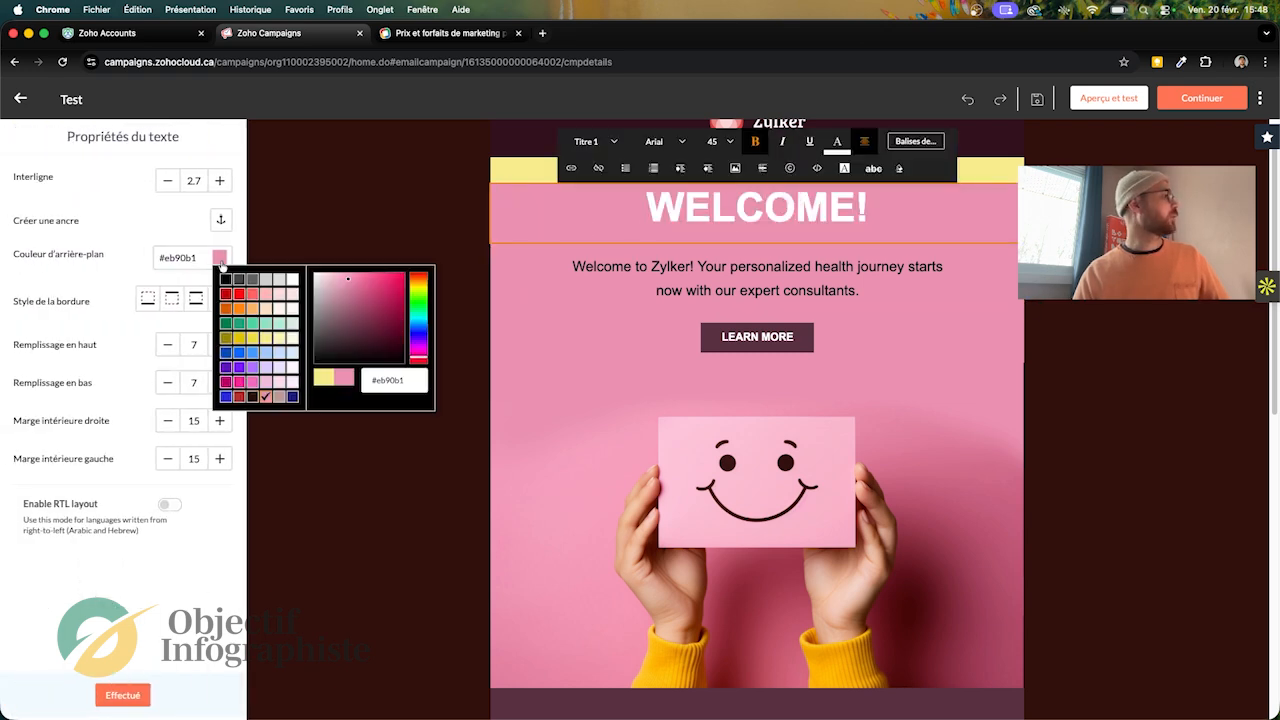
left_click(265, 339)
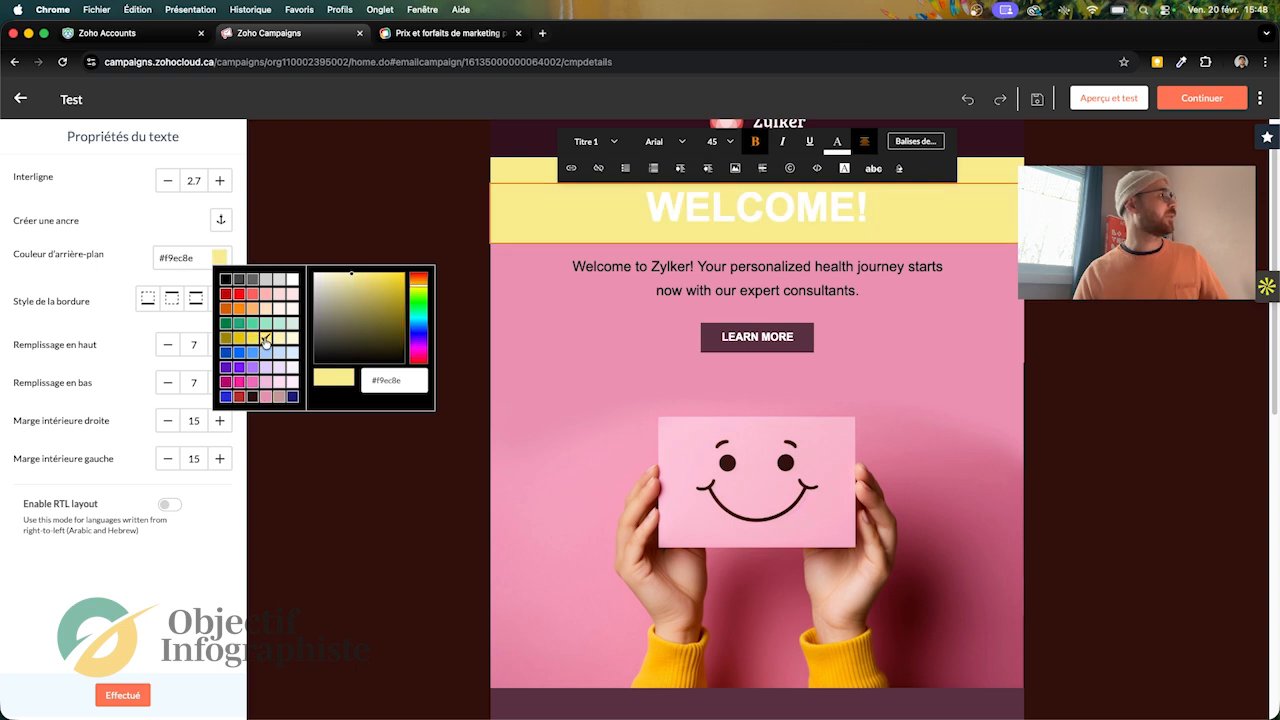
left_click(241, 157)
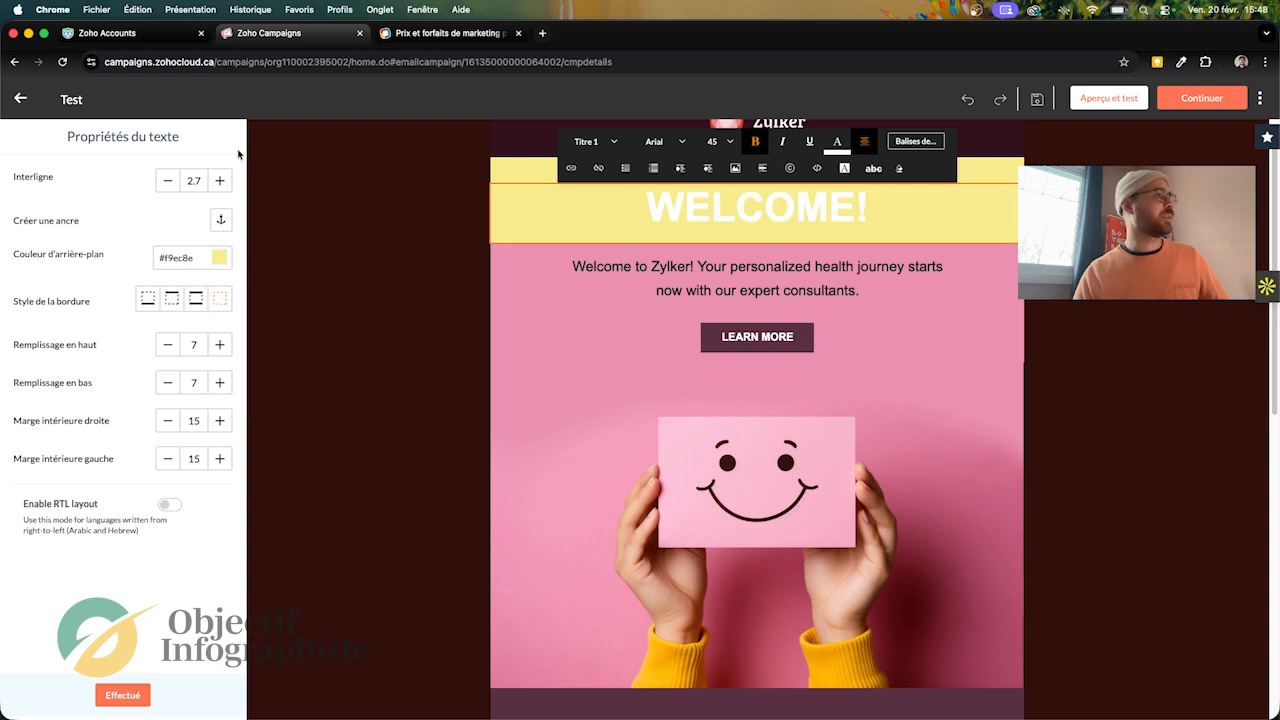
Step: Change the font colour of the WELCOME! heading text to green
triple_click(749, 205)
left_click(749, 205)
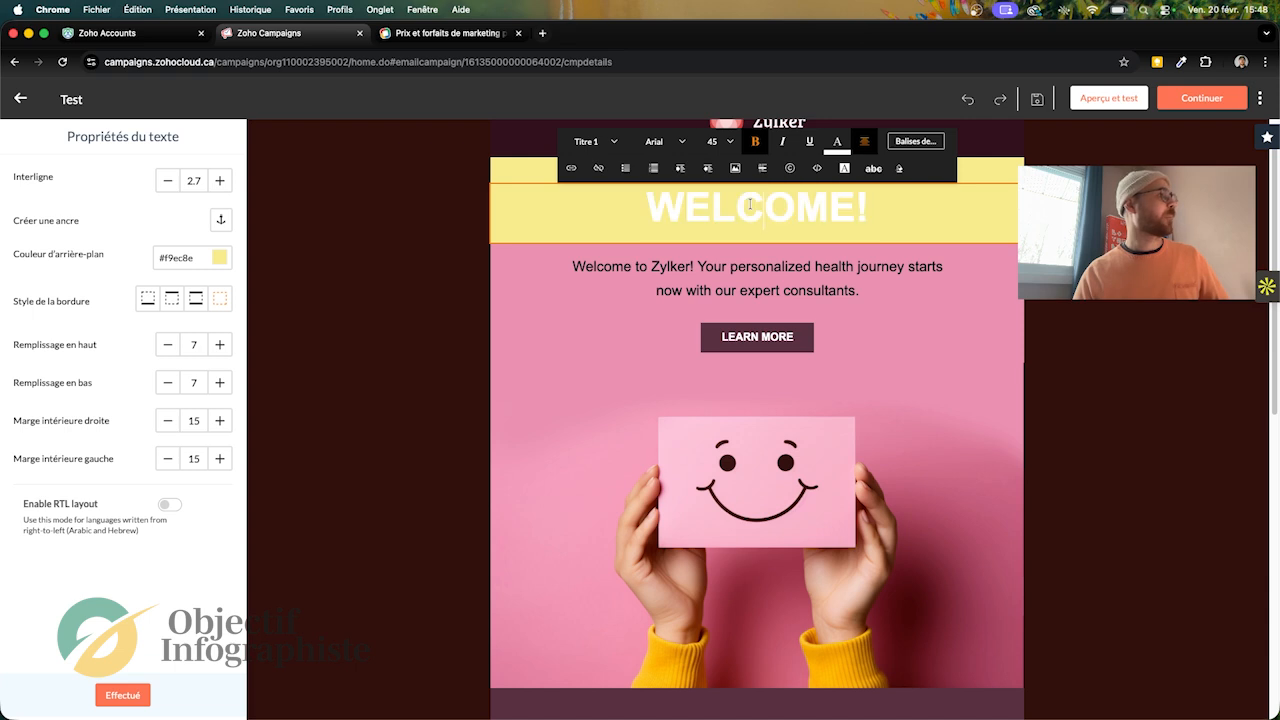
left_click_drag(648, 203, 870, 206)
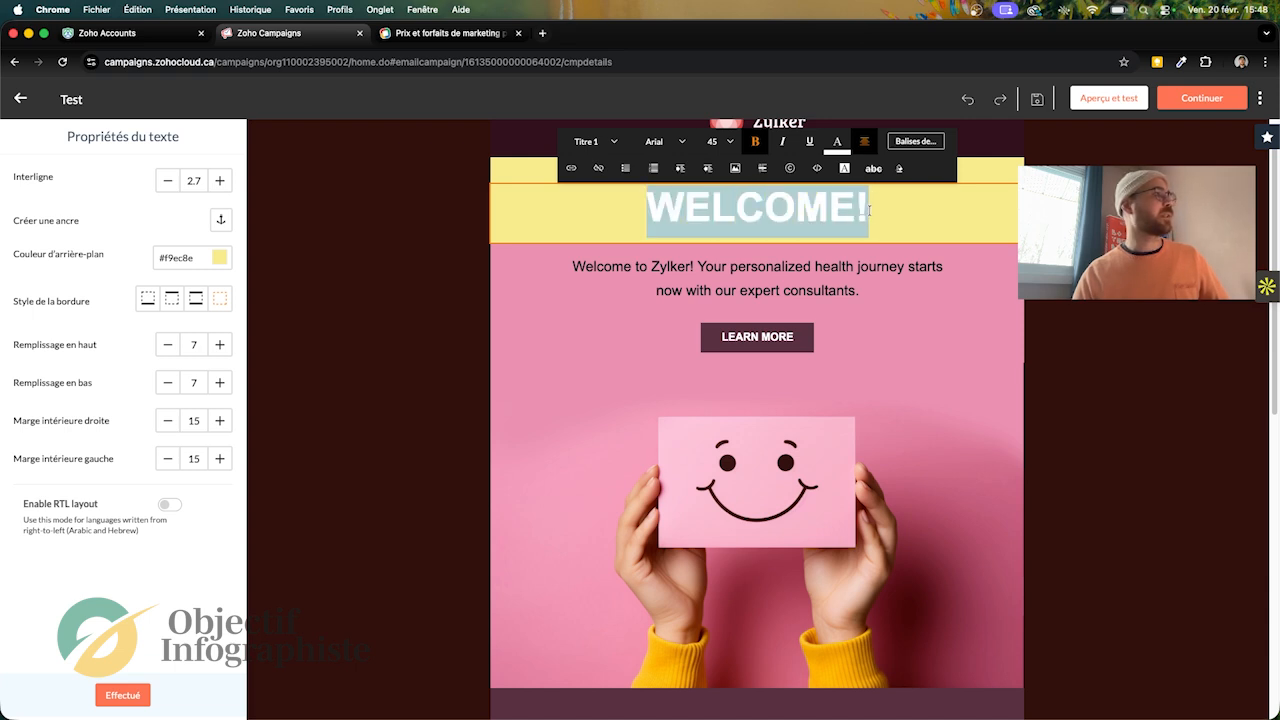
left_click(836, 144)
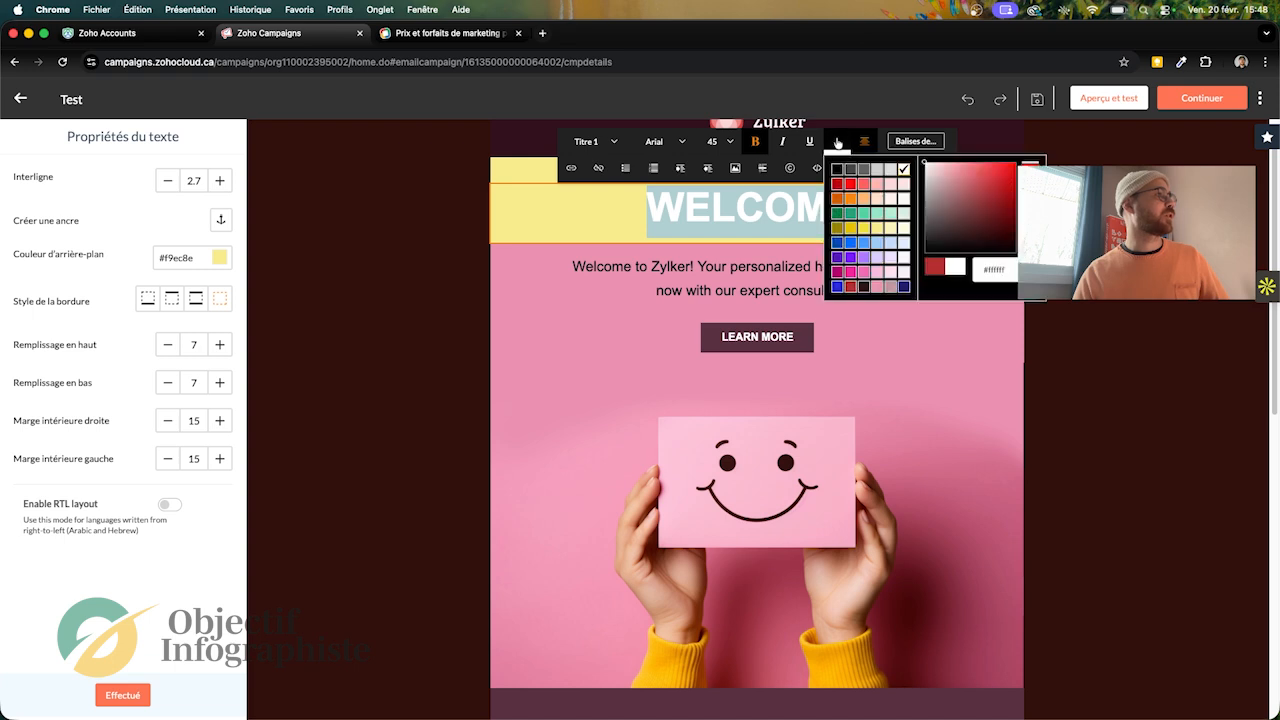
left_click(864, 213)
left_click(848, 236)
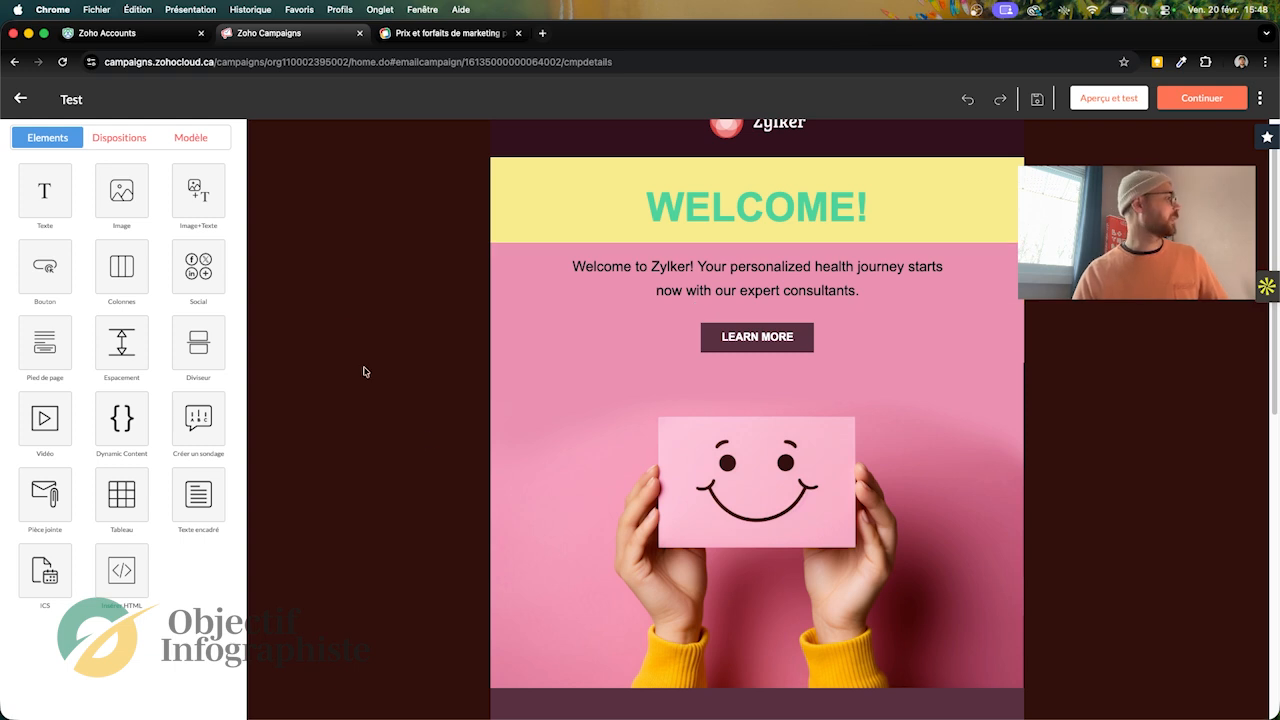
Step: Examine the LEARN MORE button's link, URL opening options and style properties
left_click(606, 268)
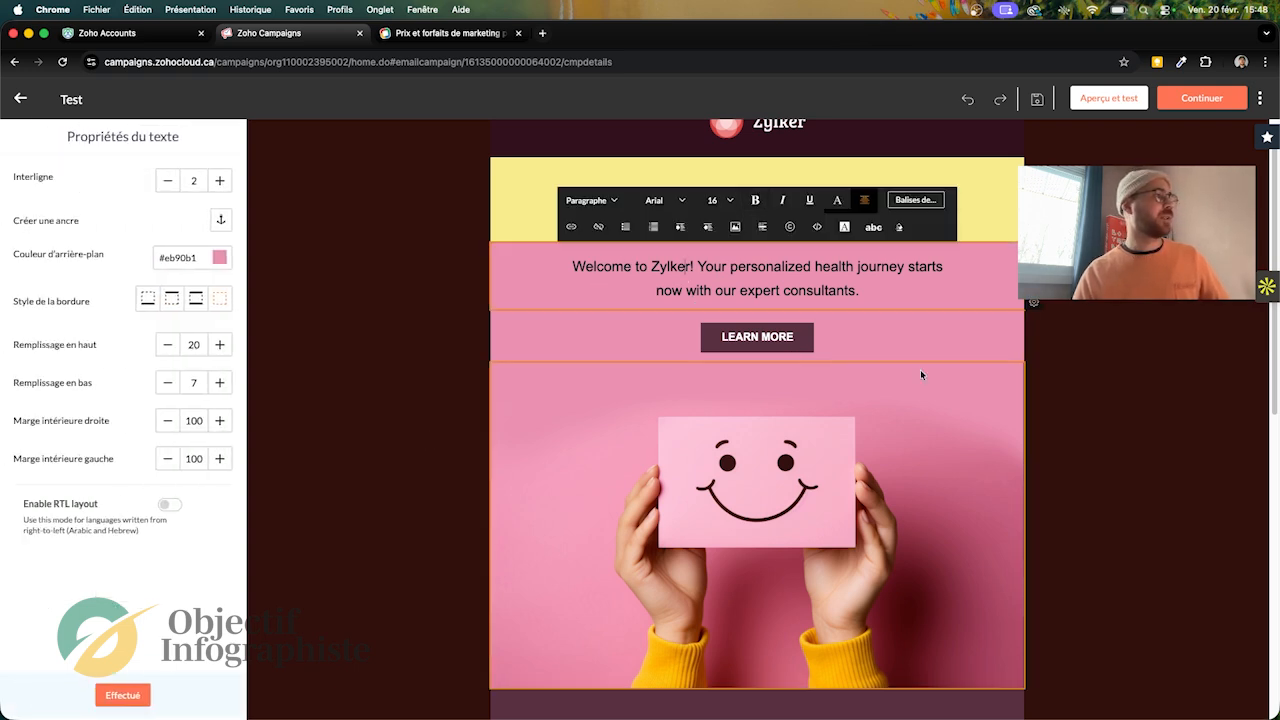
left_click(878, 330)
left_click(785, 340)
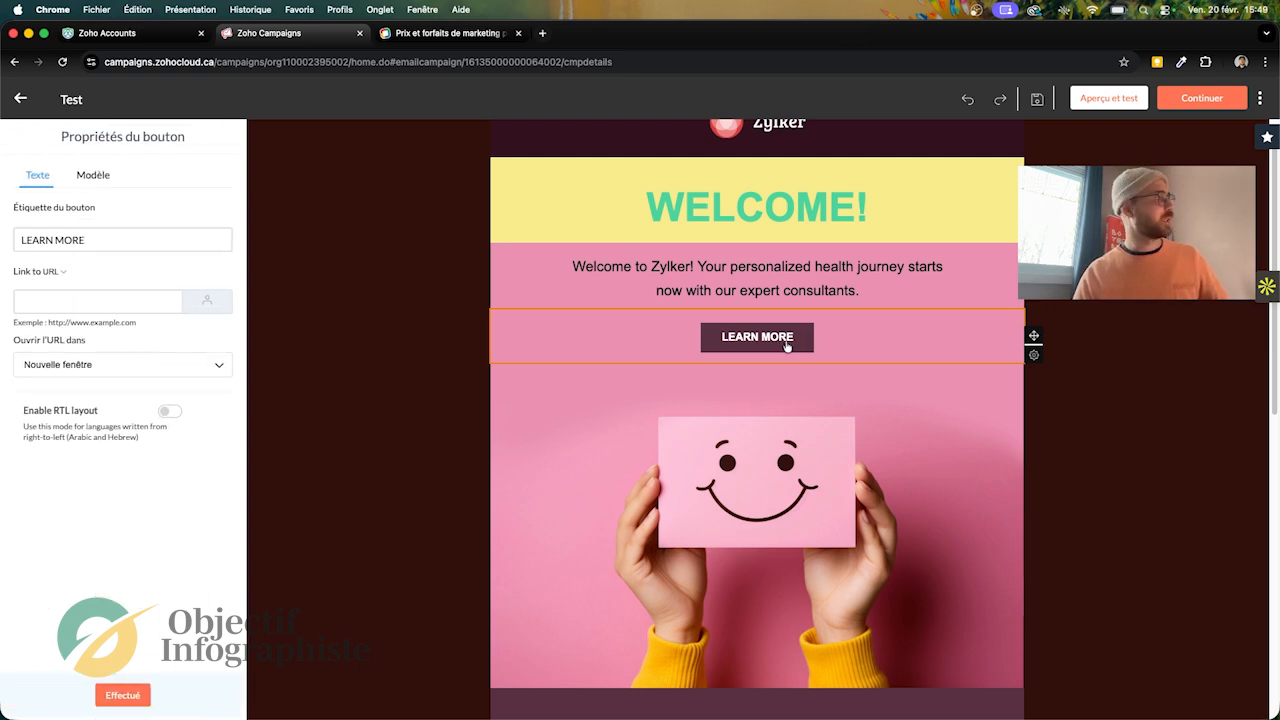
left_click(143, 303)
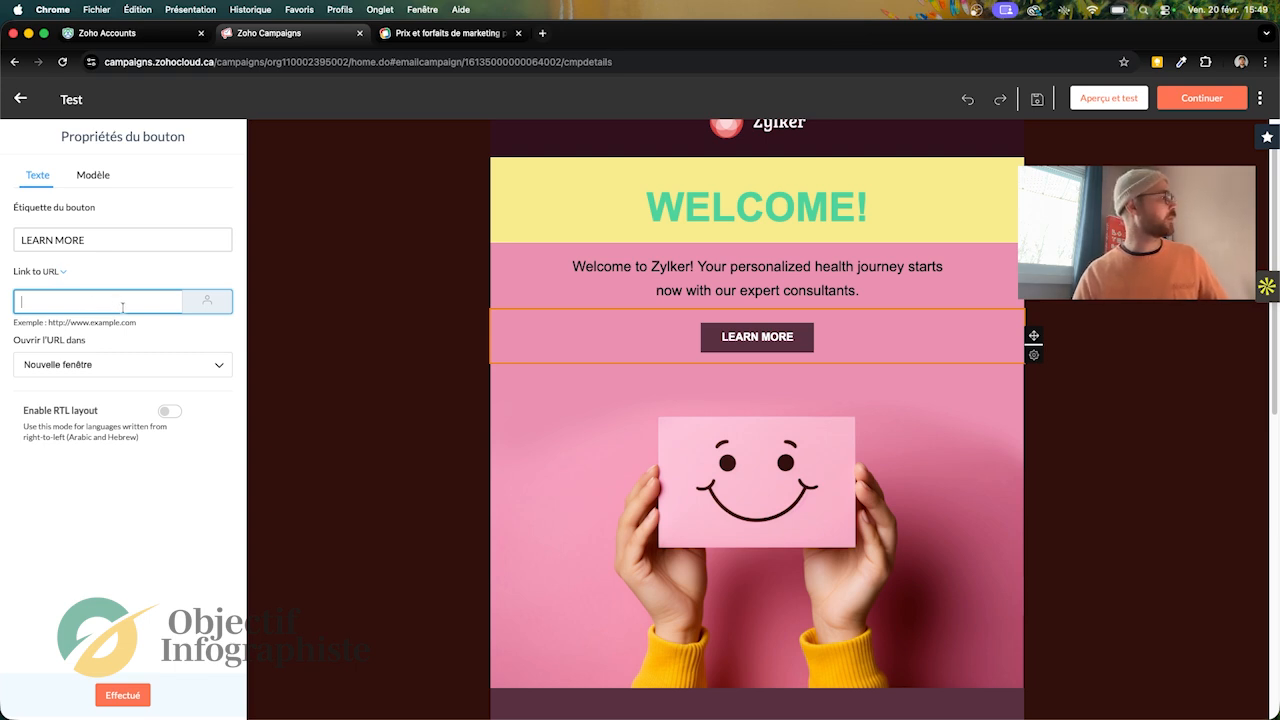
left_click(216, 368)
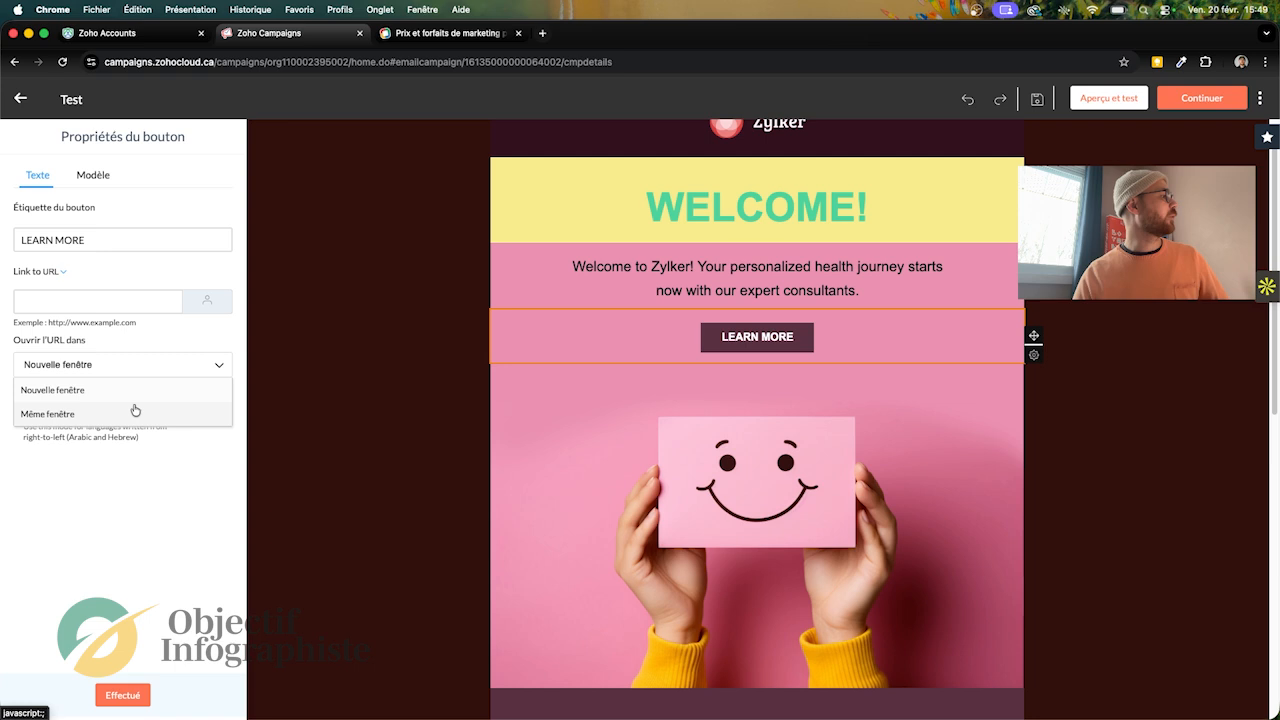
left_click(160, 485)
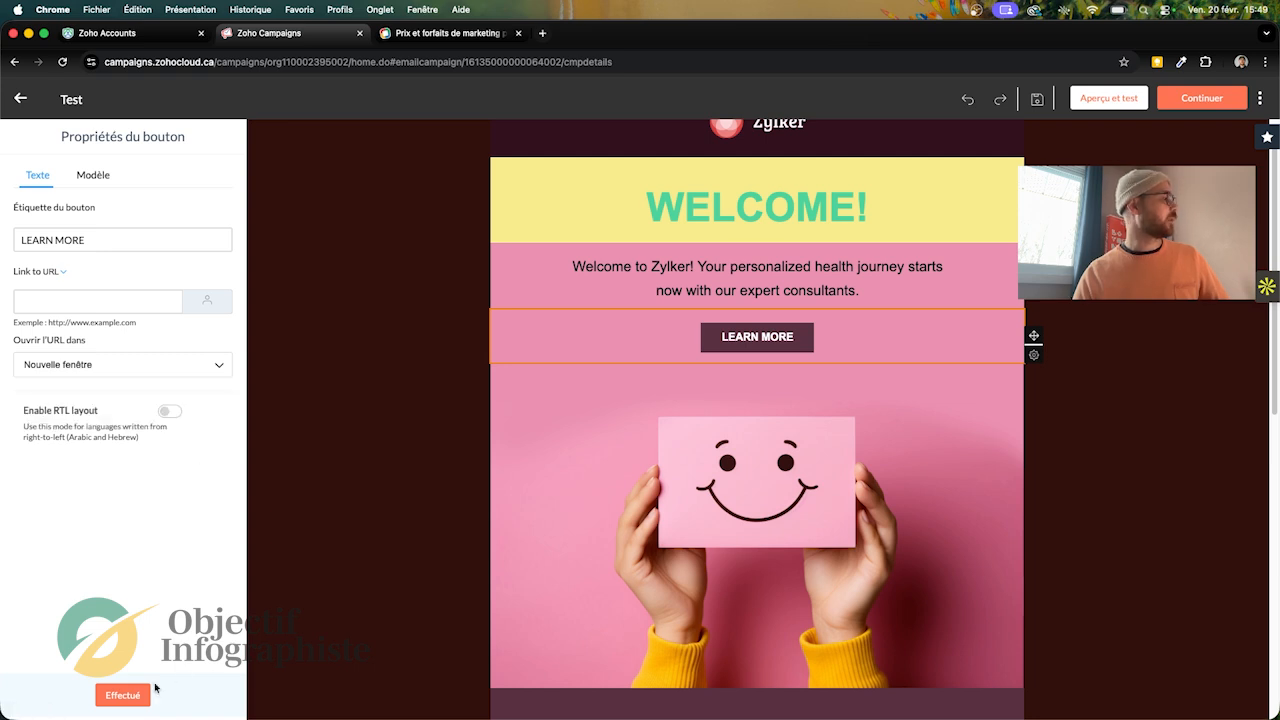
left_click(90, 176)
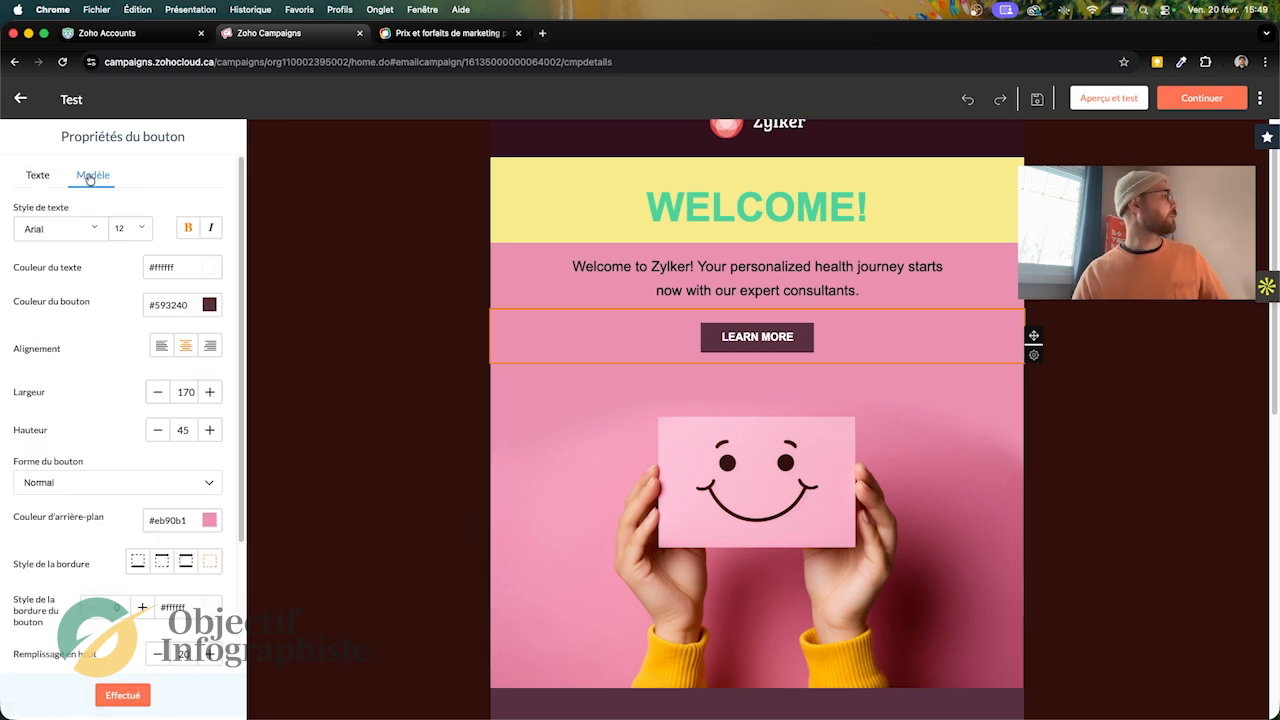
left_click(37, 176)
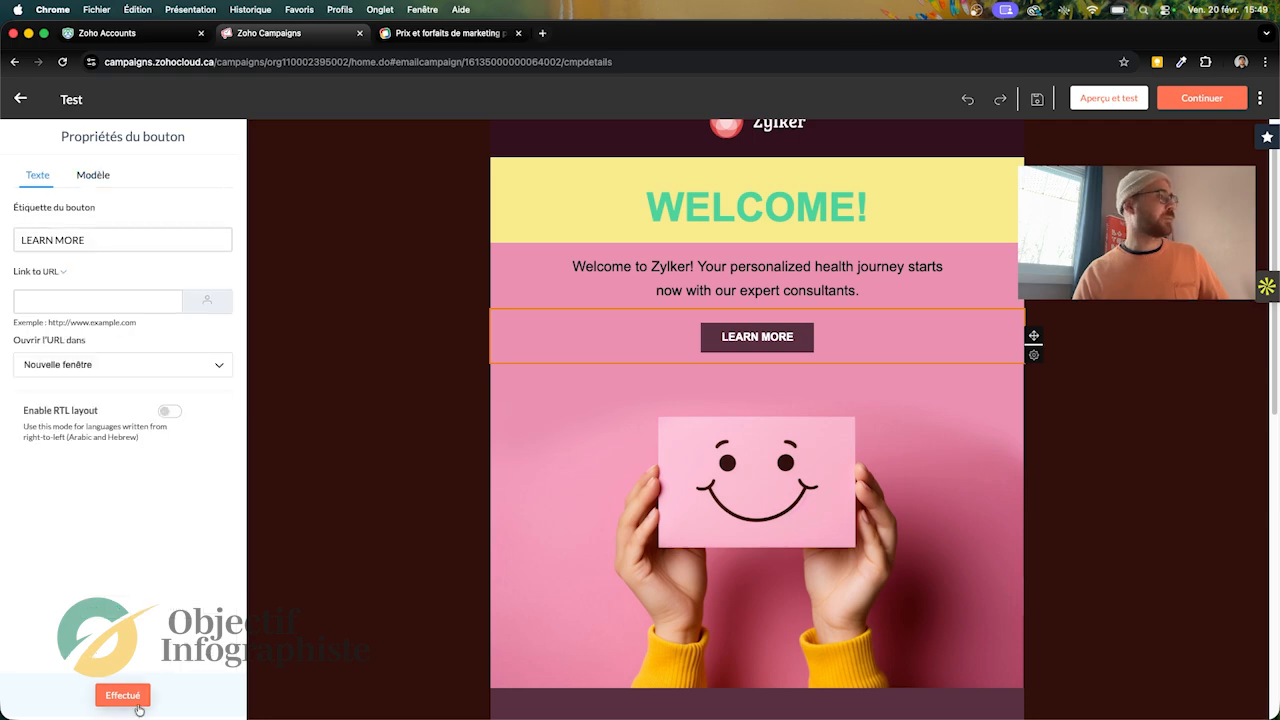
Step: Delete the introductory text block between the WELCOME! heading and the LEARN MORE button
mouse_move(1275, 226)
left_mouse_down()
mouse_move(1276, 434)
mouse_move(1262, 522)
mouse_move(1260, 449)
mouse_move(1257, 540)
mouse_move(1257, 214)
left_mouse_up()
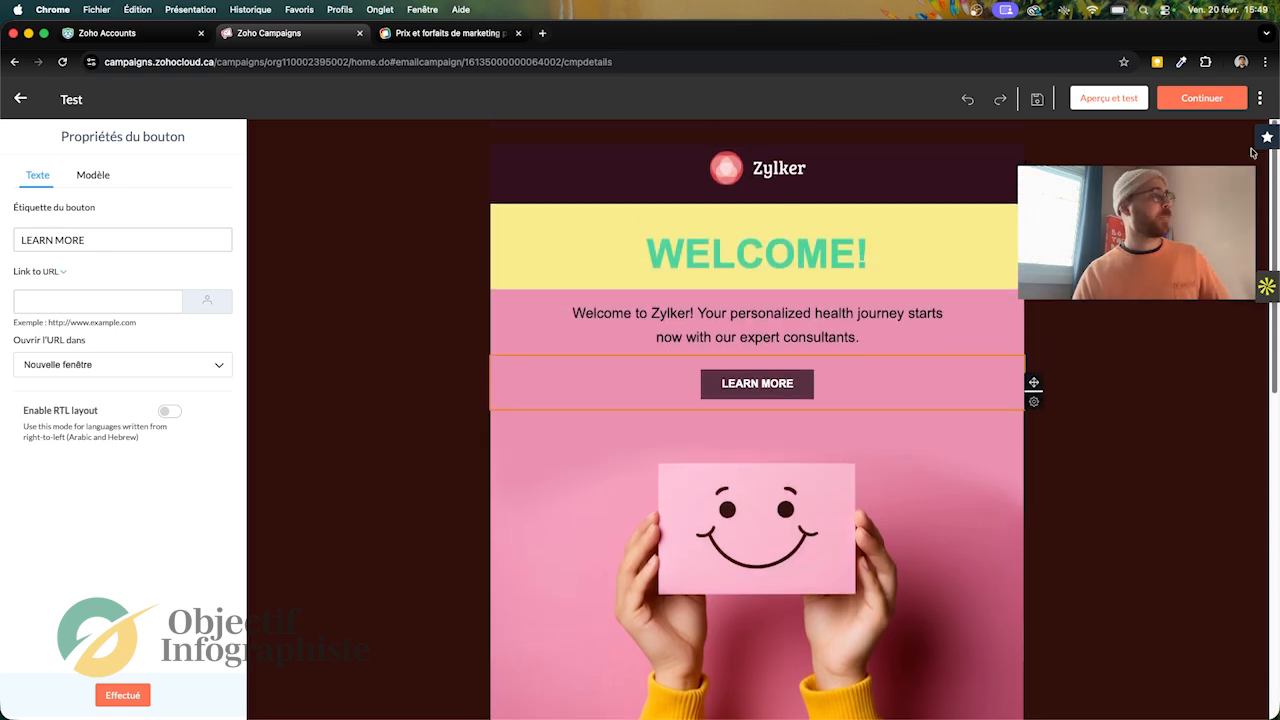
left_click(991, 347)
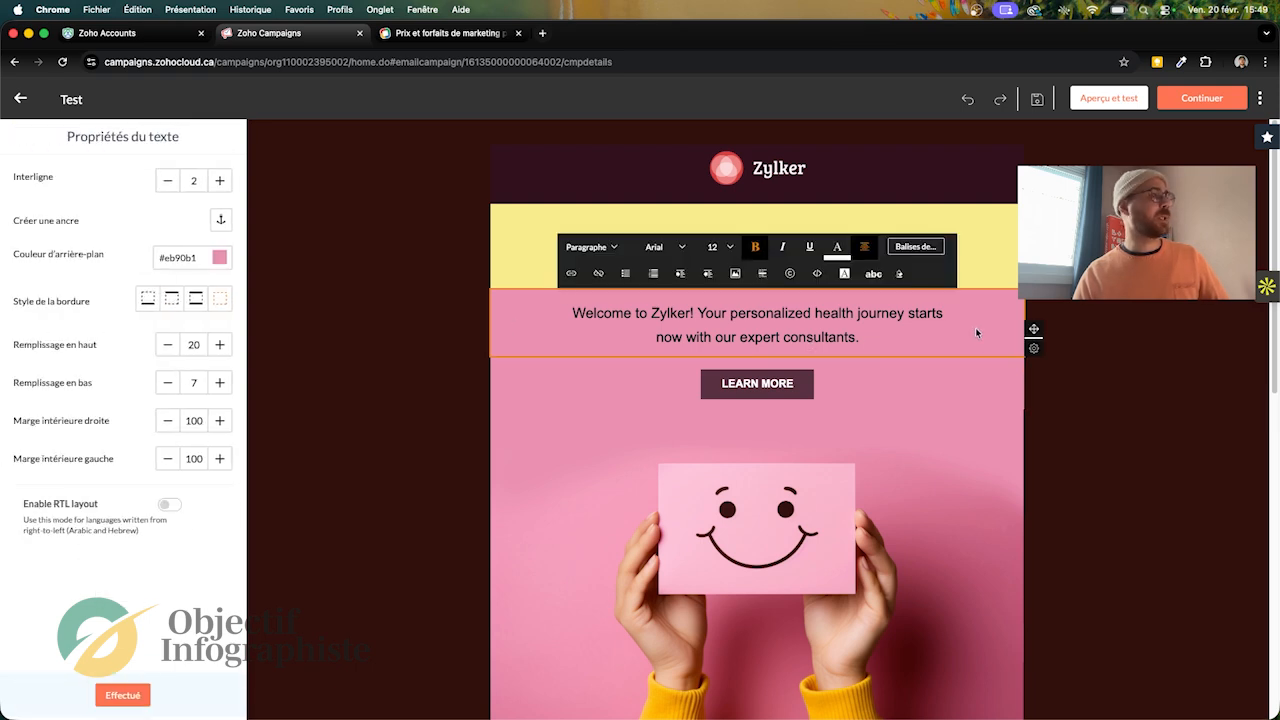
mouse_move(1035, 349)
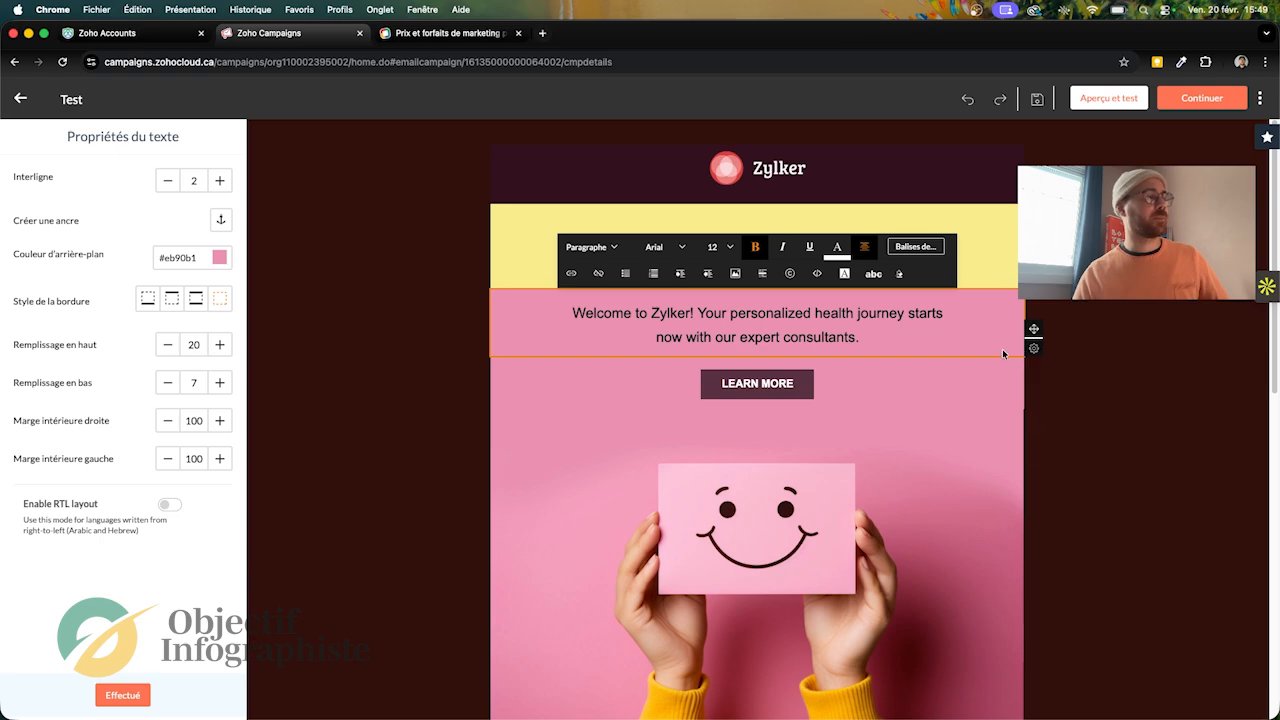
left_click(1034, 392)
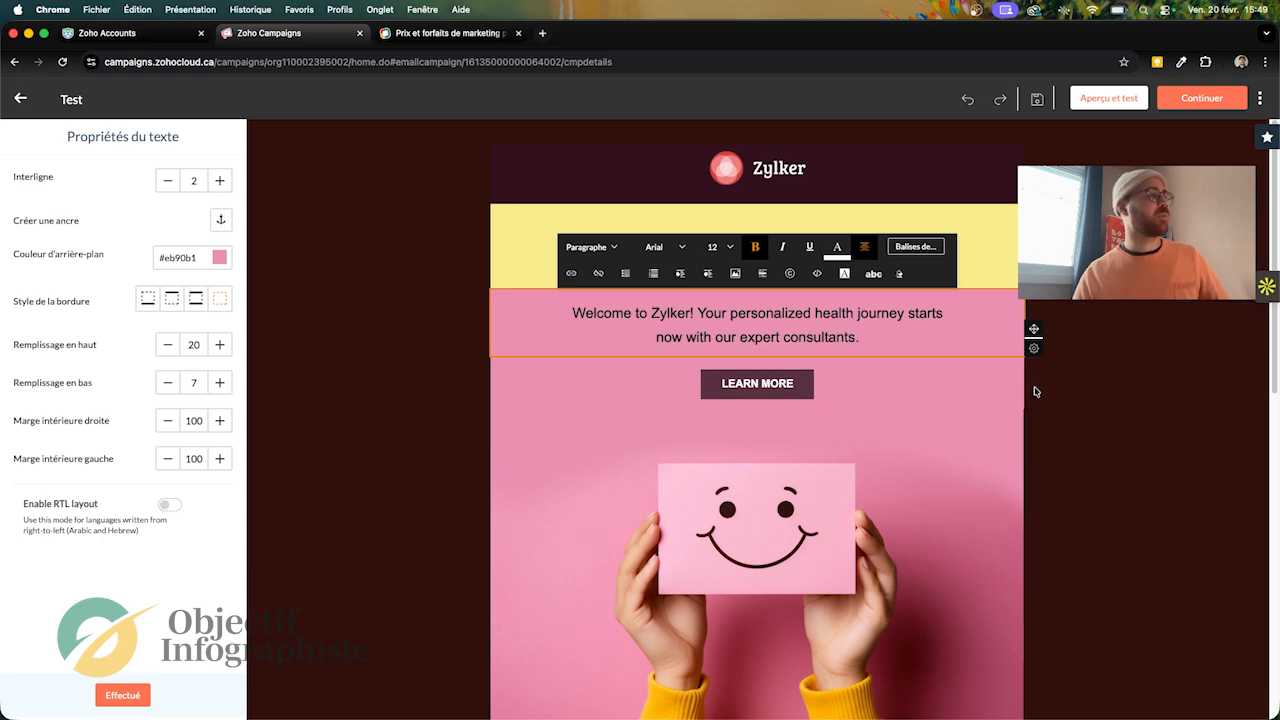
left_click(770, 321)
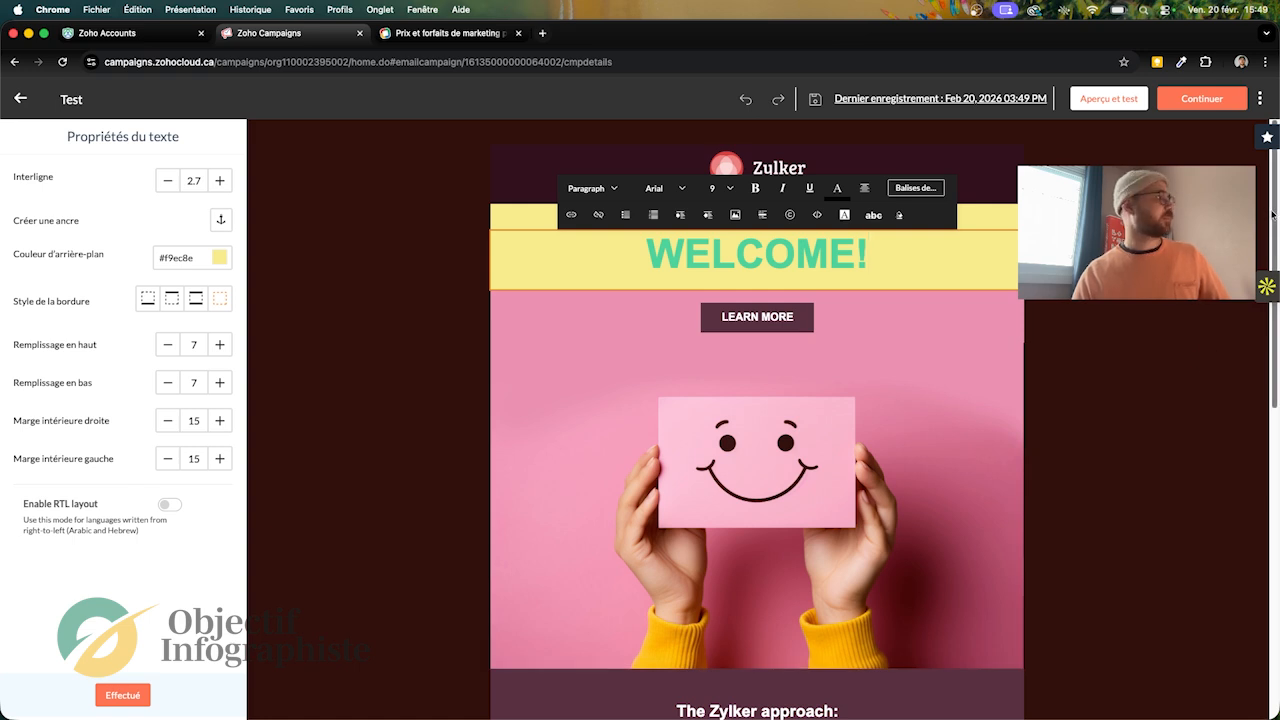
Step: Duplicate the yellow WELCOME! heading block and move one copy below the smiley card image
left_click_drag(1275, 218, 1274, 188)
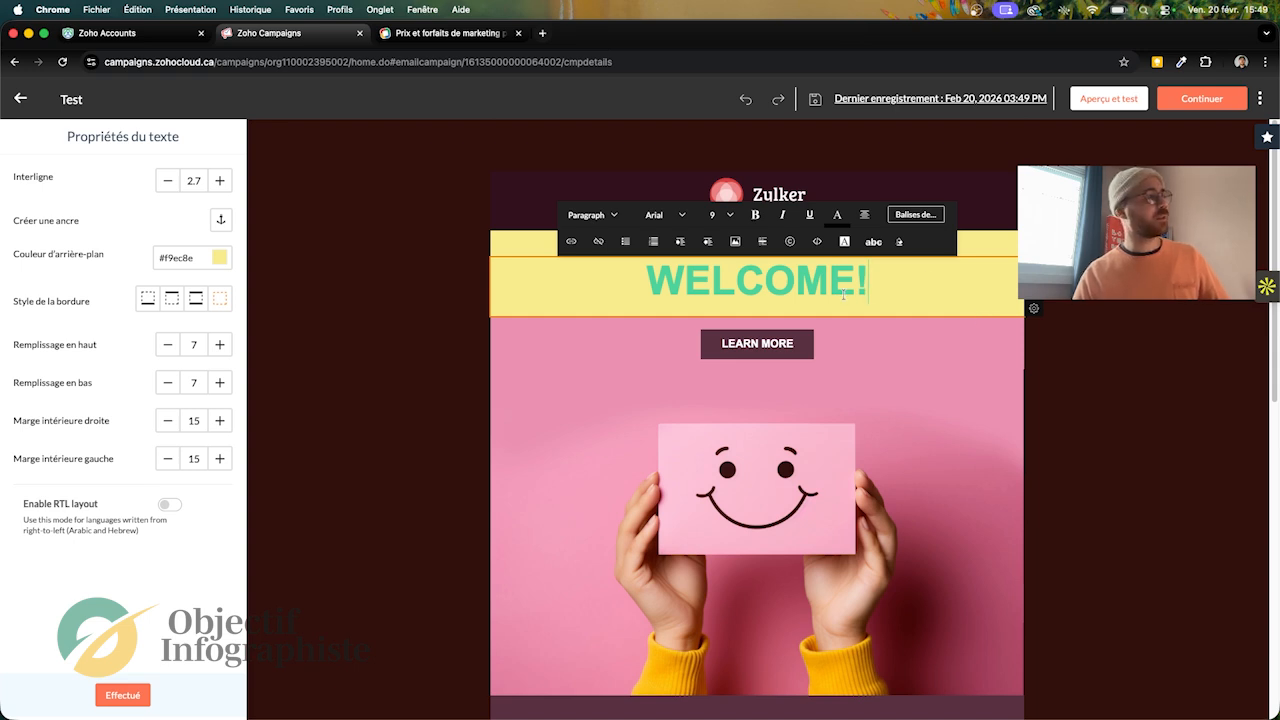
mouse_move(1034, 310)
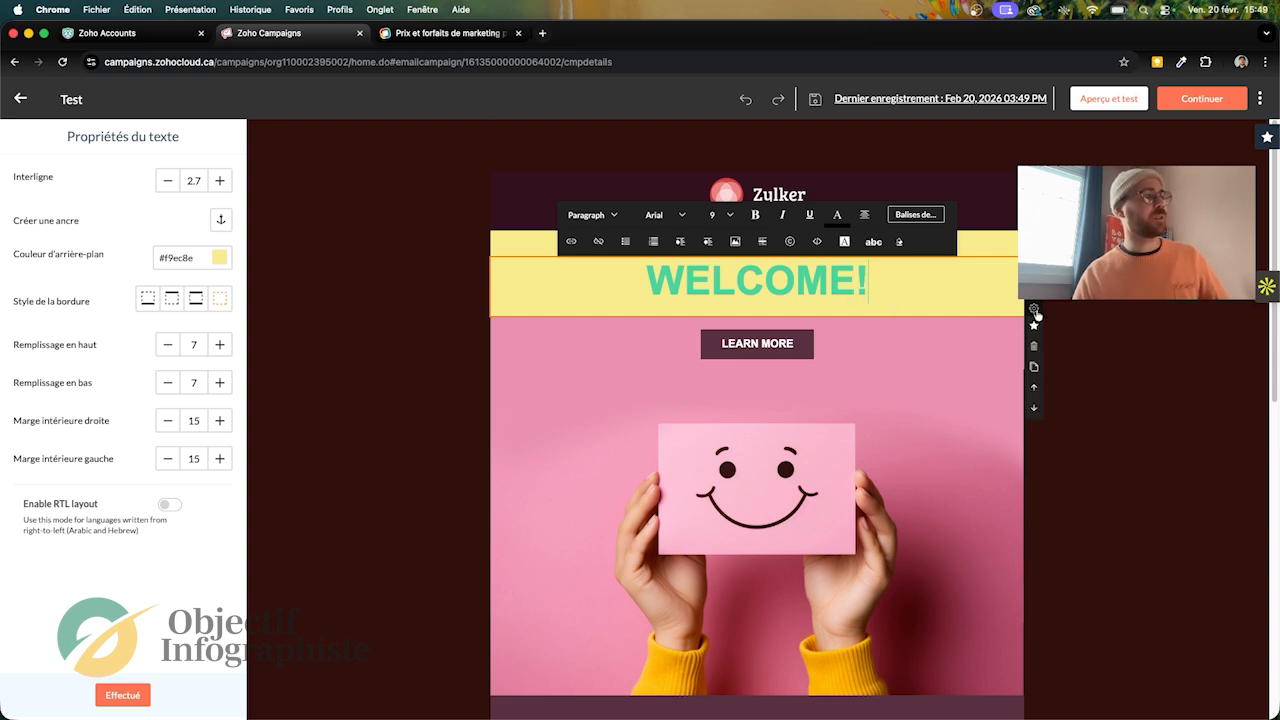
left_click(1034, 370)
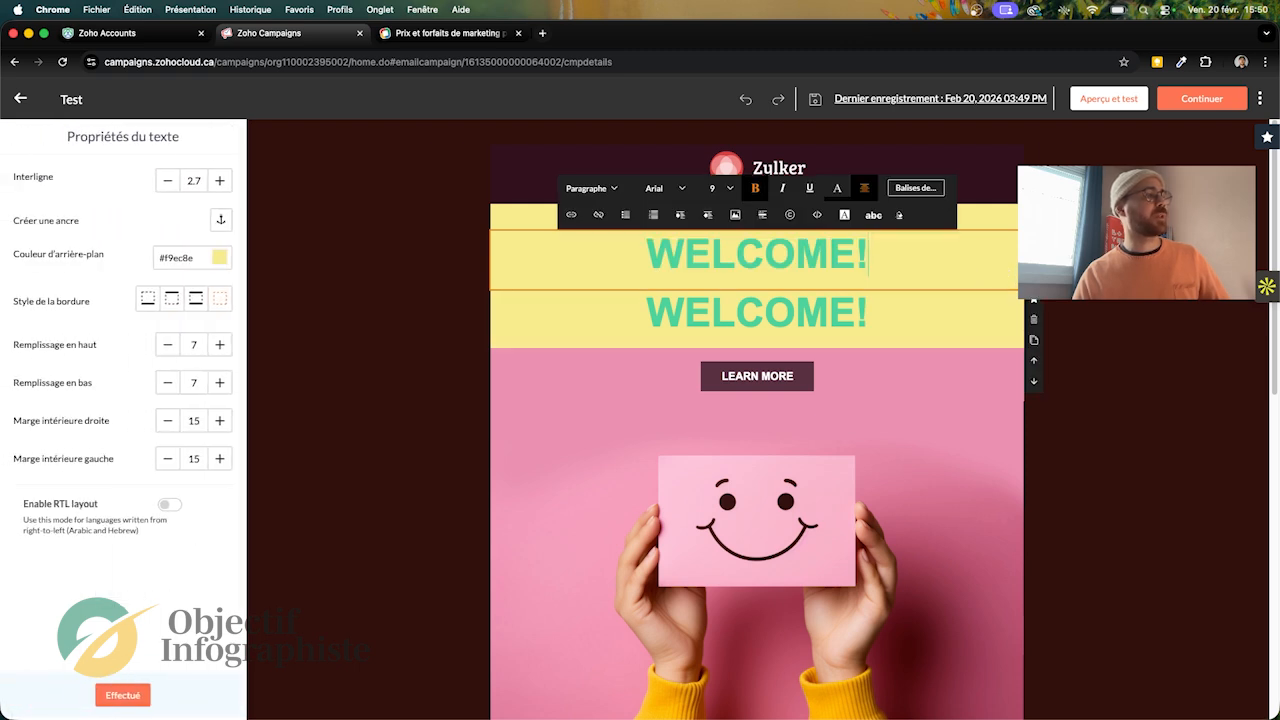
scroll(1036, 385, "down", 2)
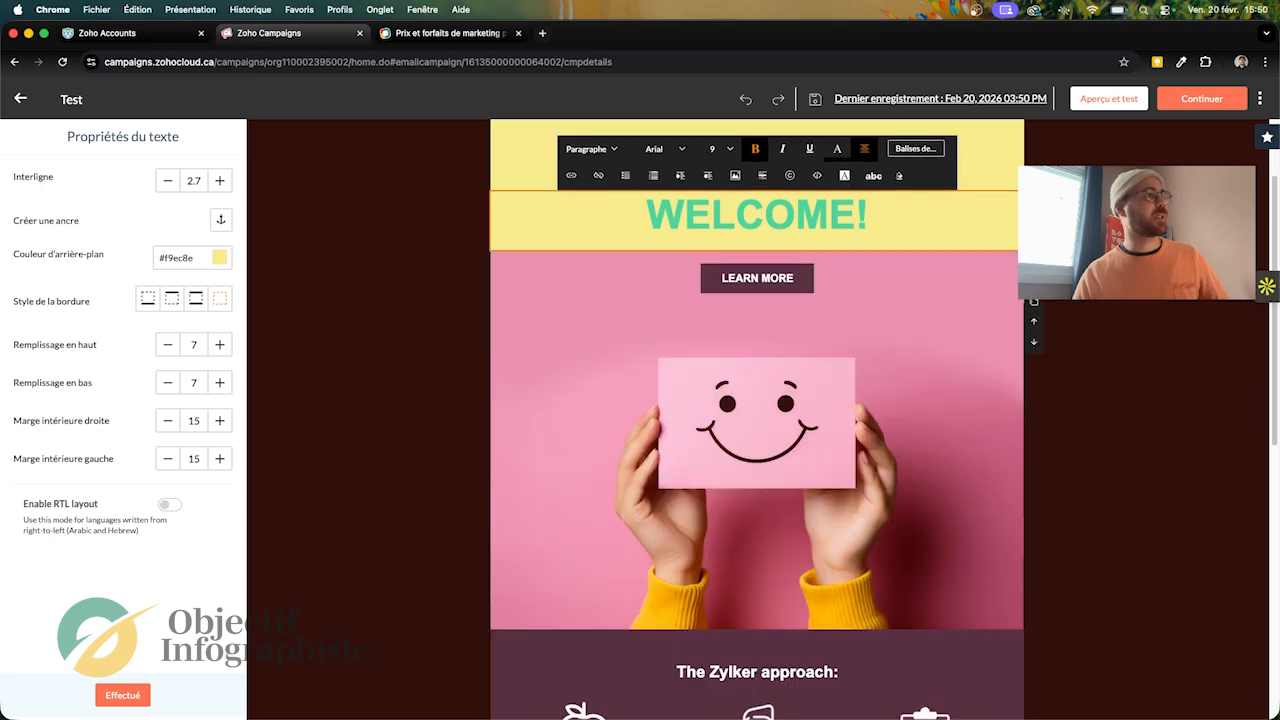
left_click(1034, 287)
scroll(1034, 374, "up", 6)
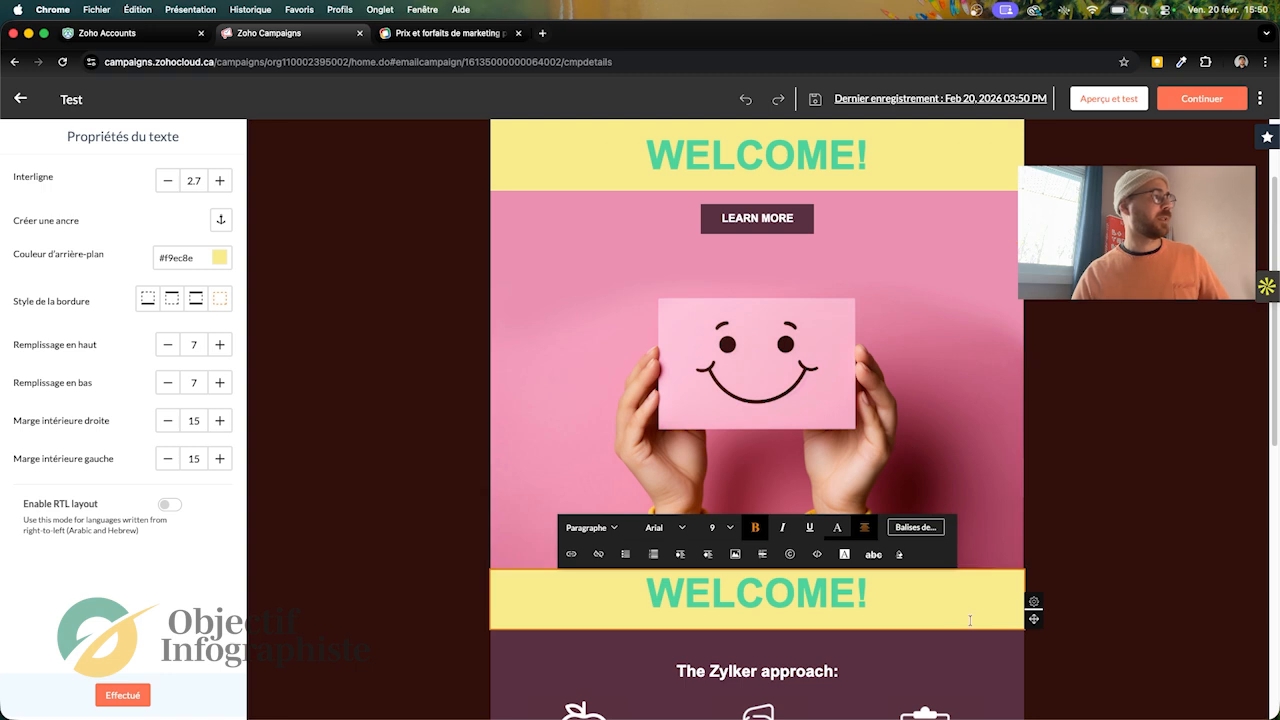
left_click(1060, 591)
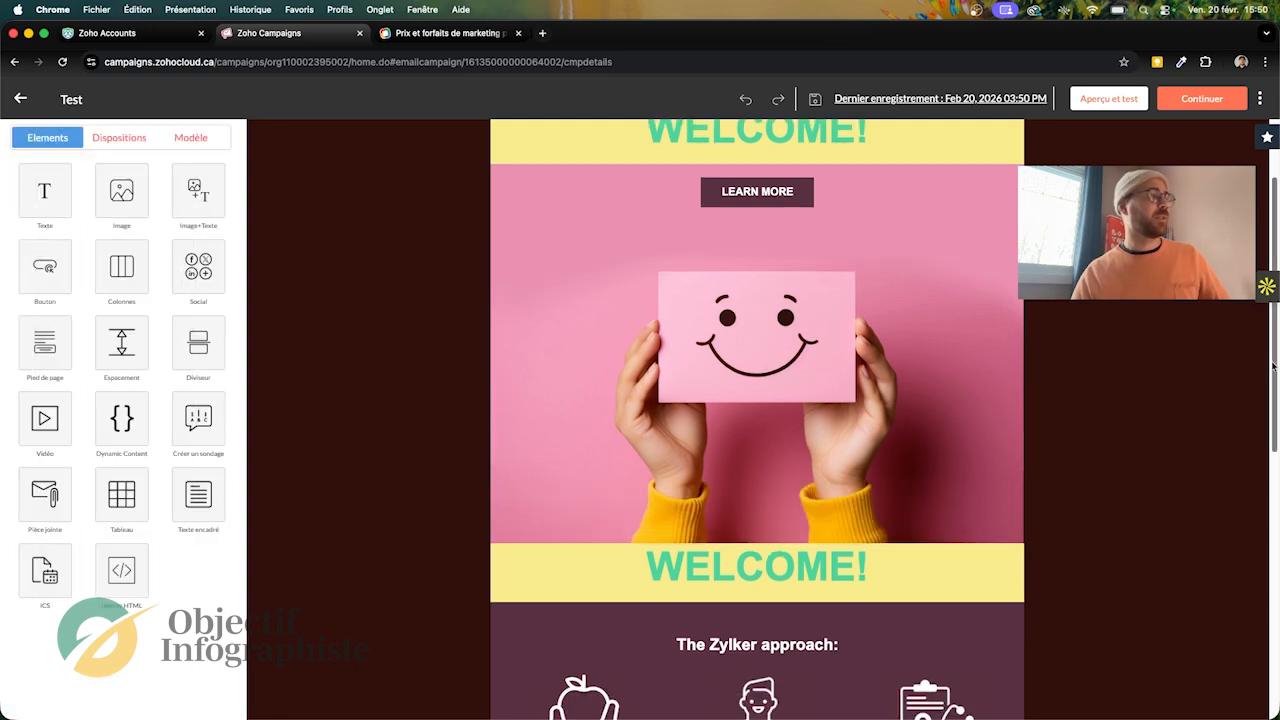
Step: Examine the image properties of the doctor and apple icons, including the image replacement options for the apple icon
left_click_drag(1273, 368, 1259, 641)
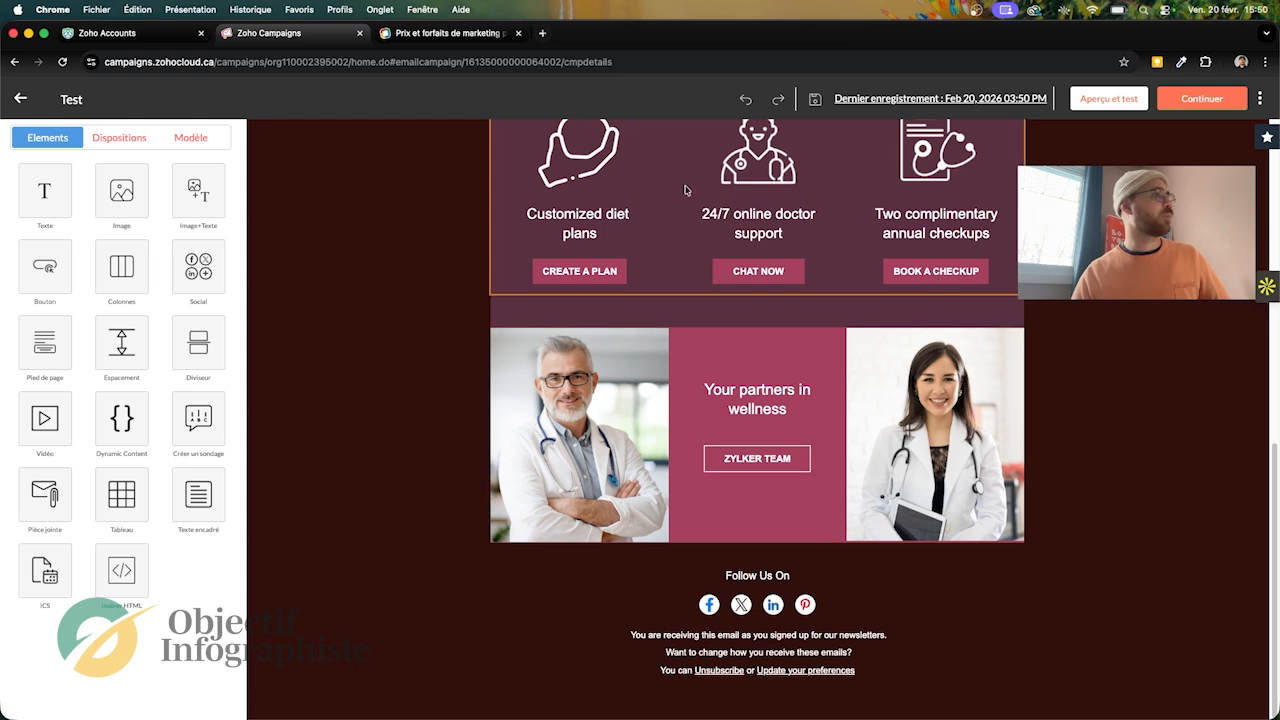
left_click(785, 172)
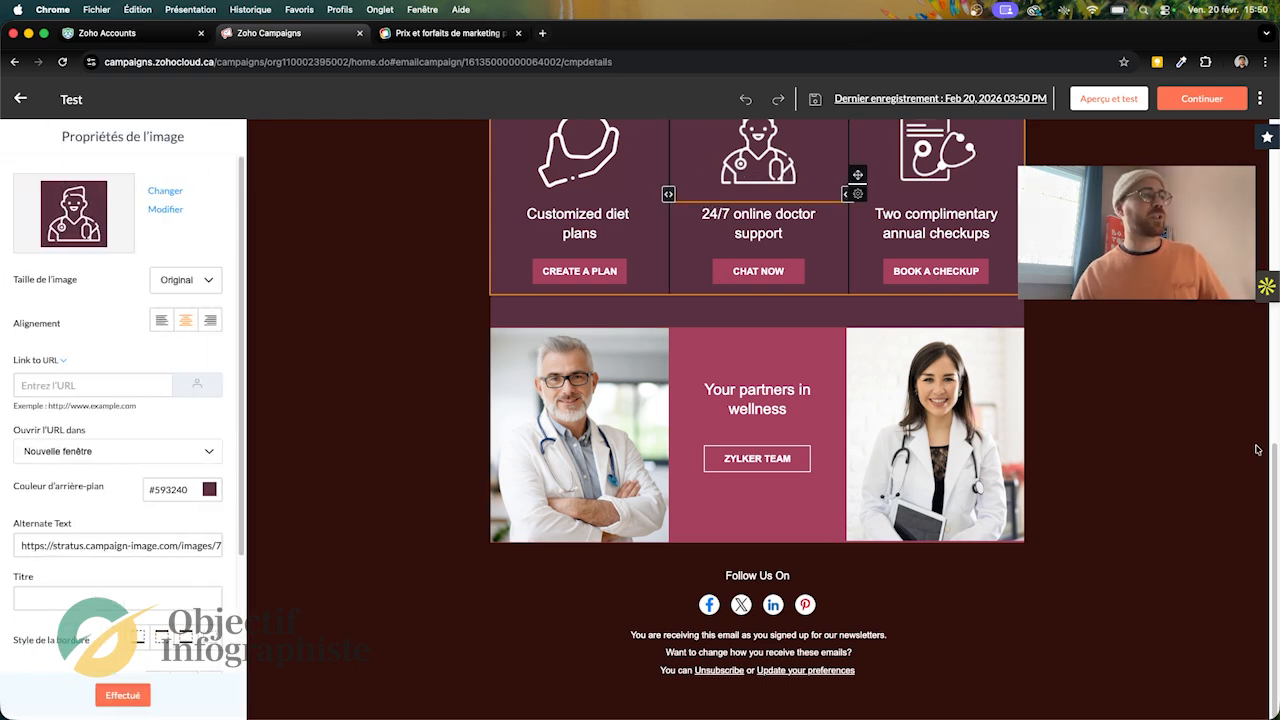
left_click_drag(1275, 464, 1275, 341)
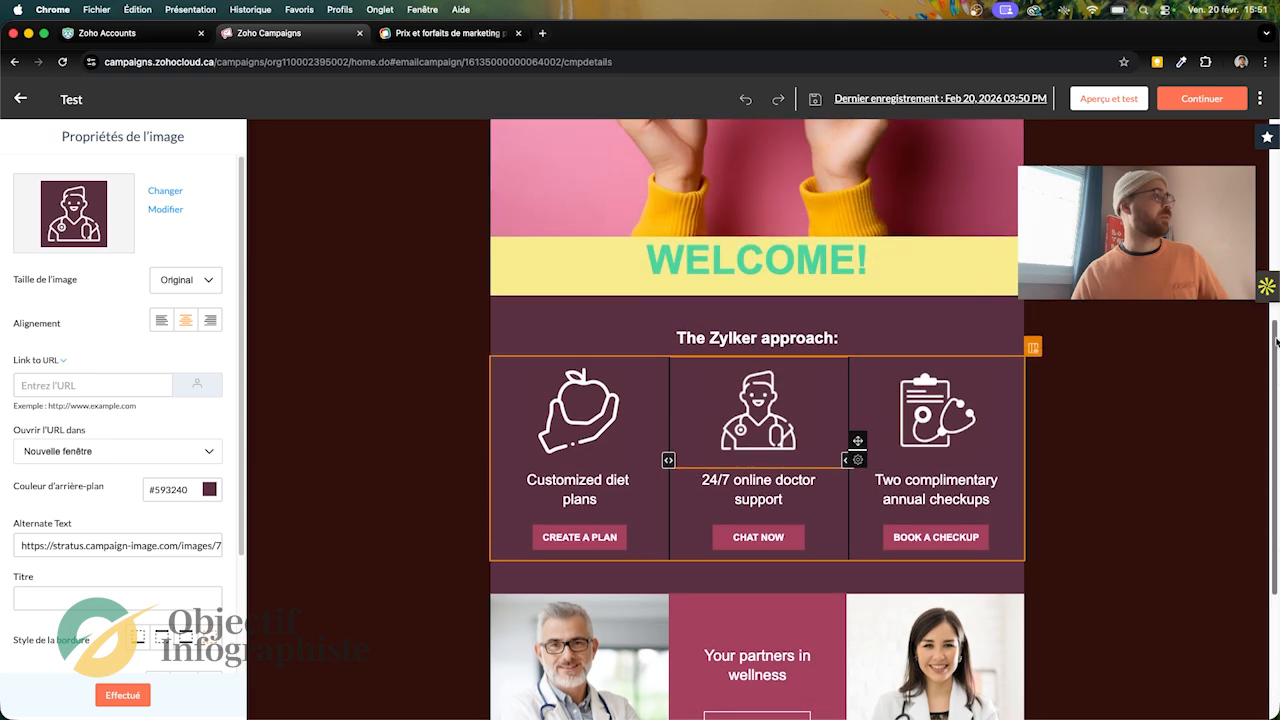
left_click(621, 411)
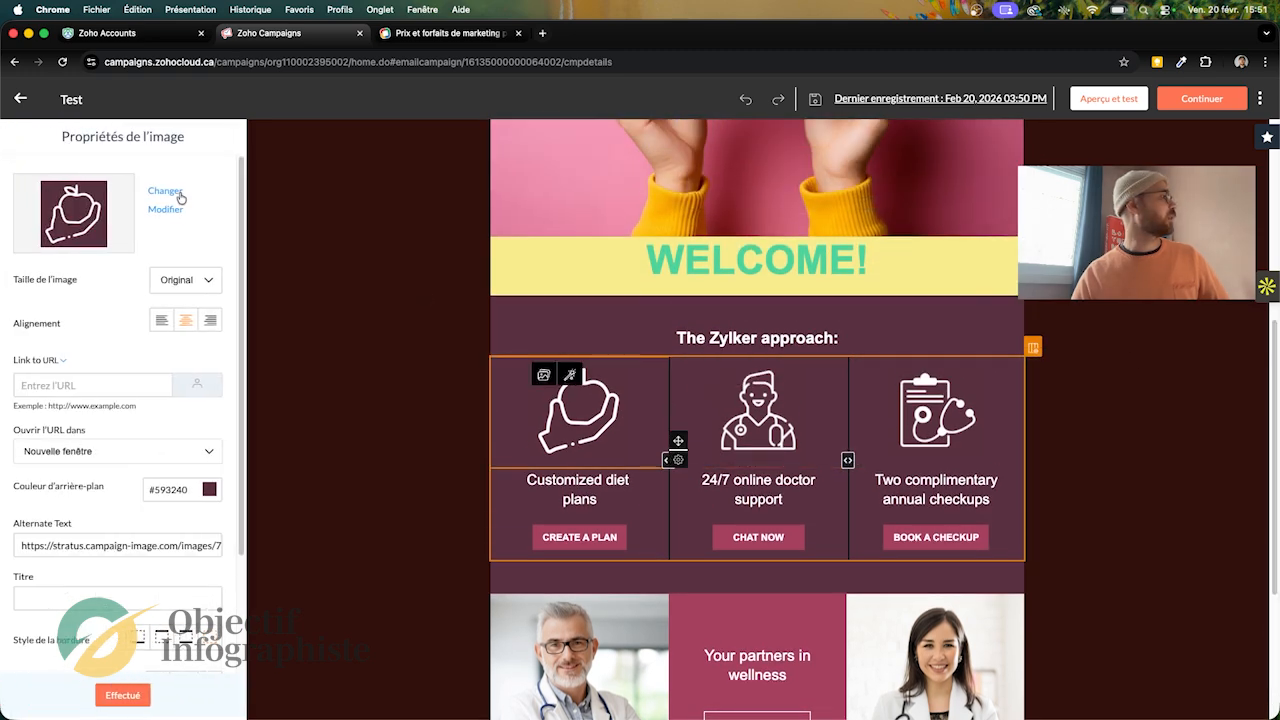
left_click(171, 198)
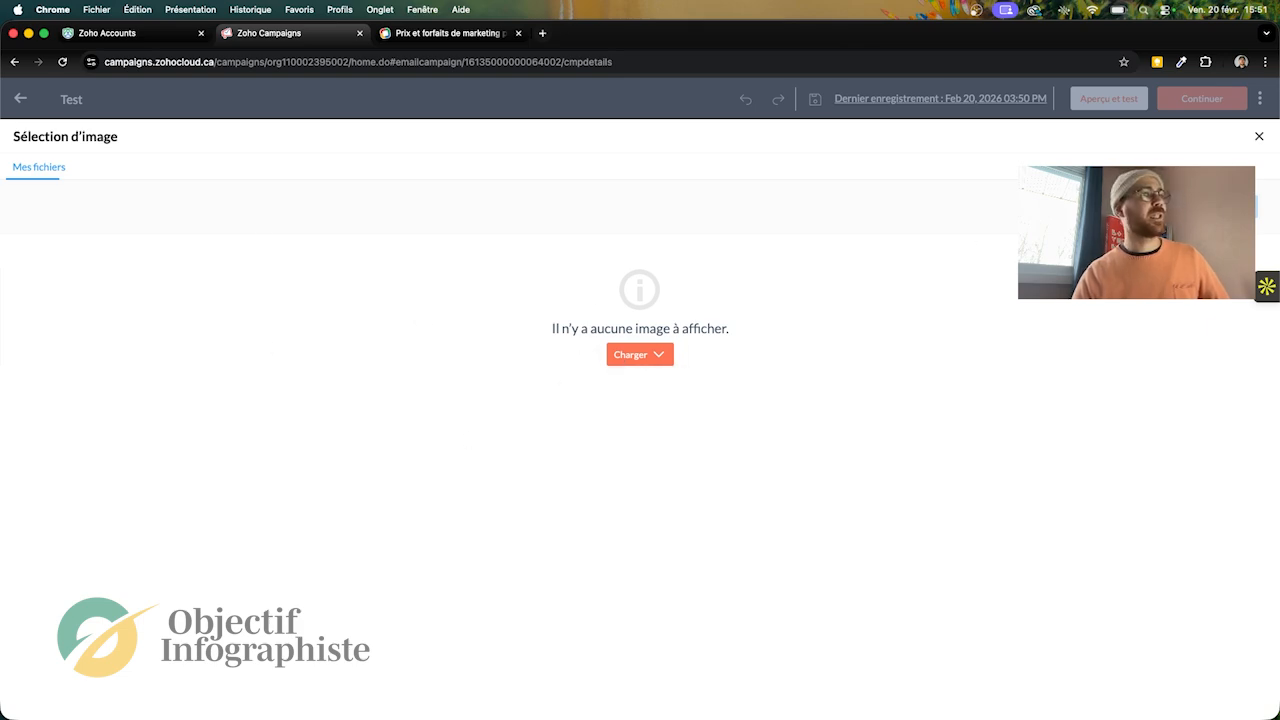
left_click(1259, 136)
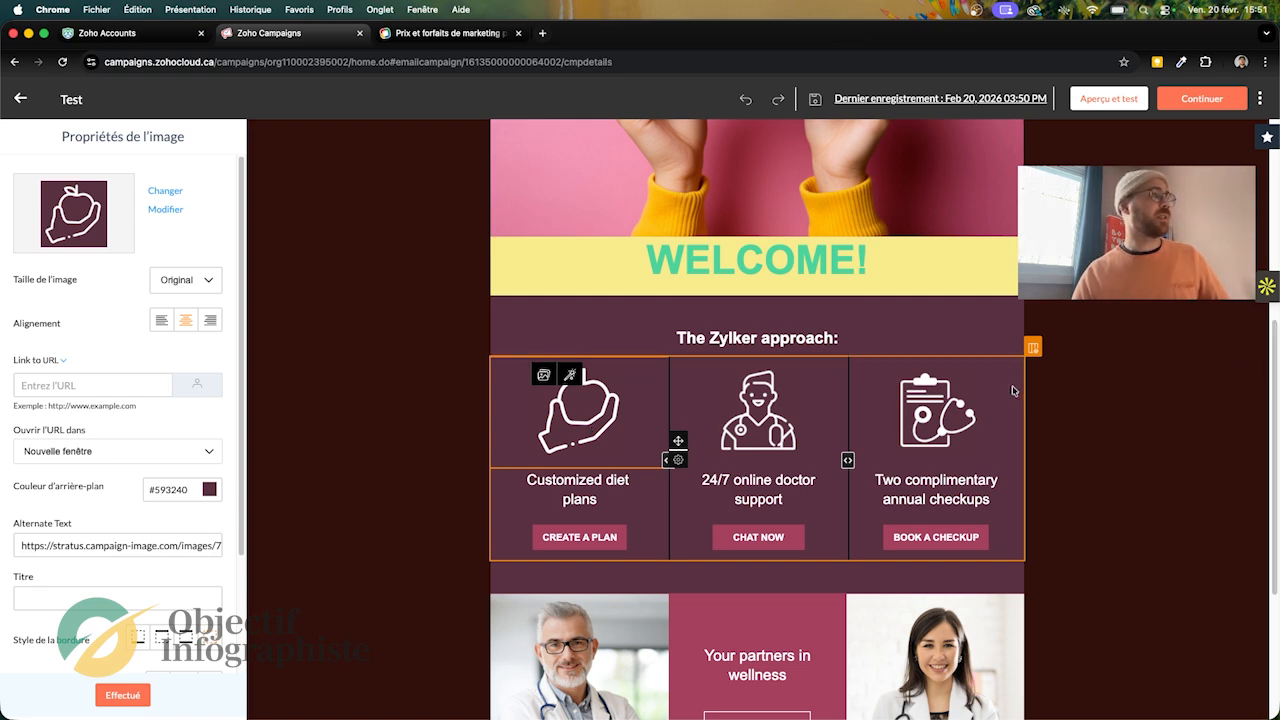
Step: Set the number of columns in the block under "The Zylker approach:" to 2
left_click(1036, 349)
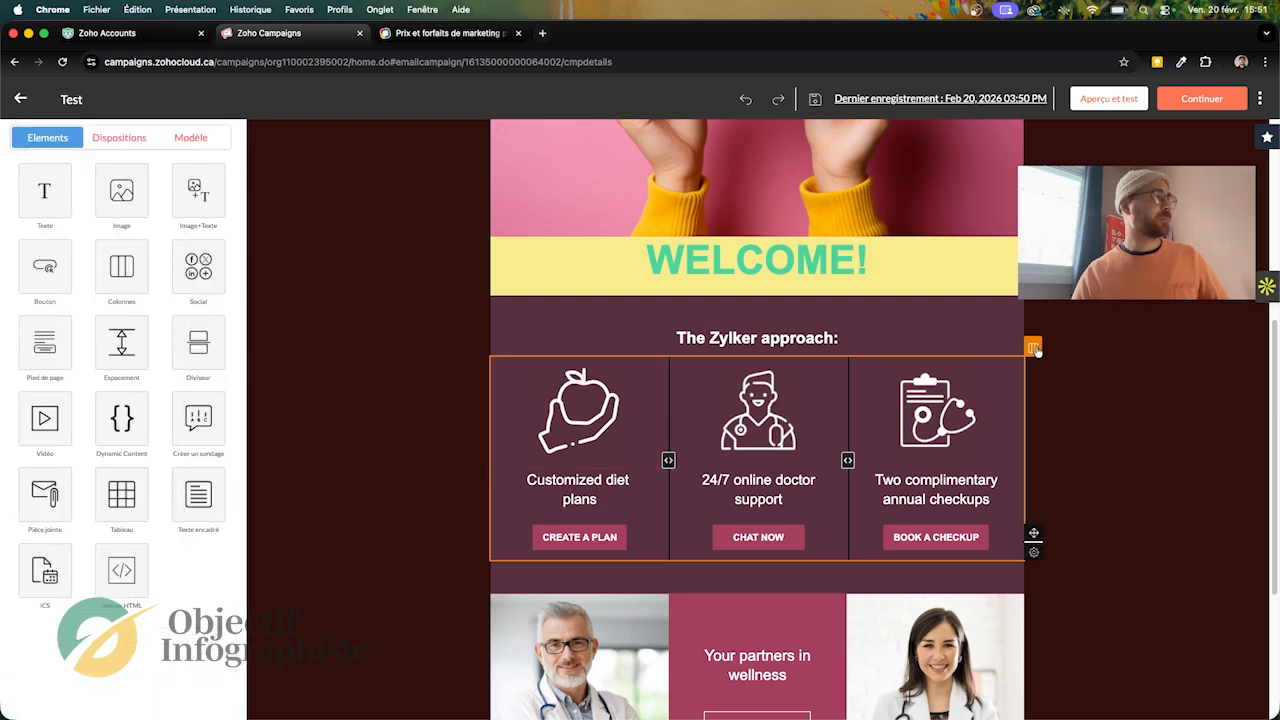
left_click(991, 472)
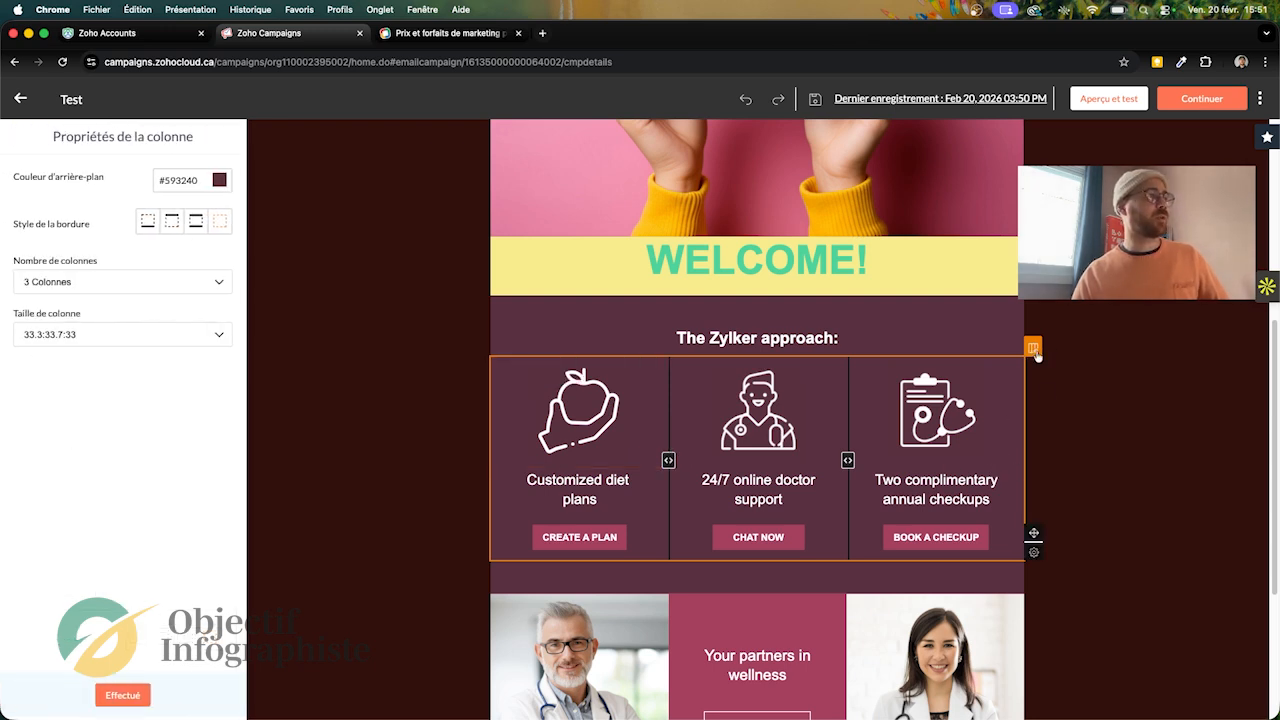
left_click(227, 282)
left_click(61, 315)
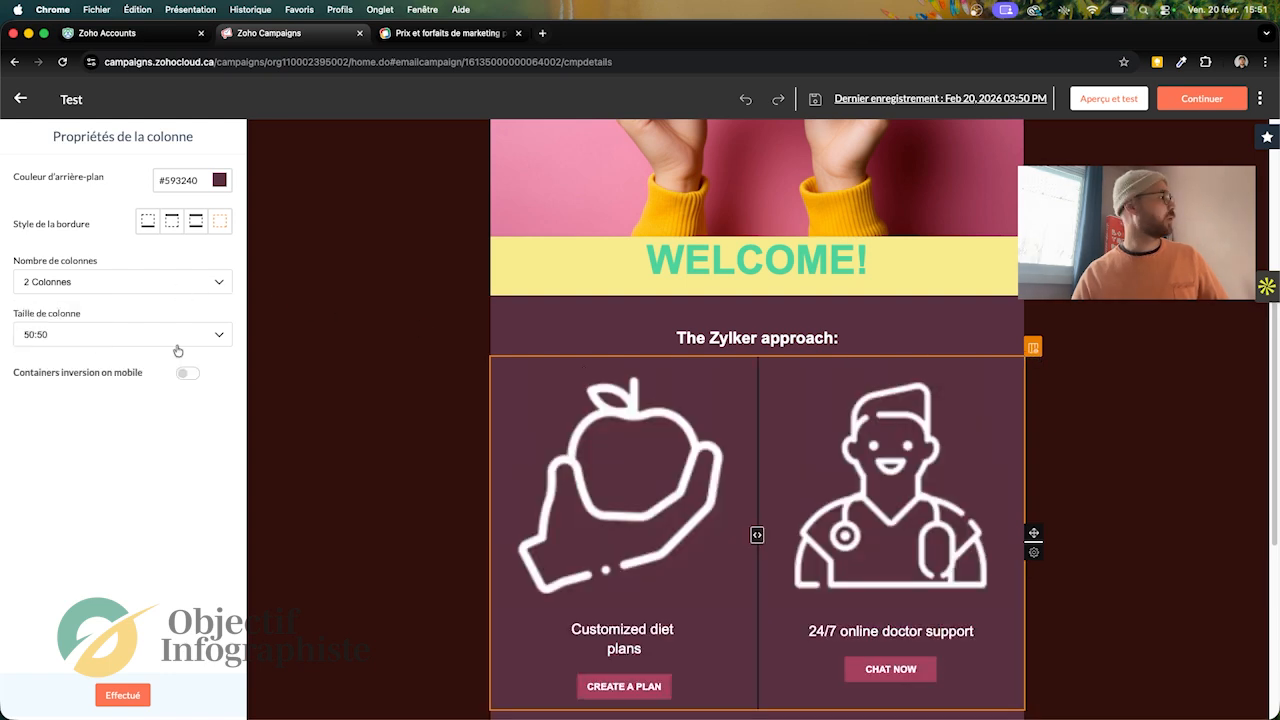
Step: Set the two-column block's column size to 70:30 and widen the apple icon's column further to 83:17
left_click(212, 340)
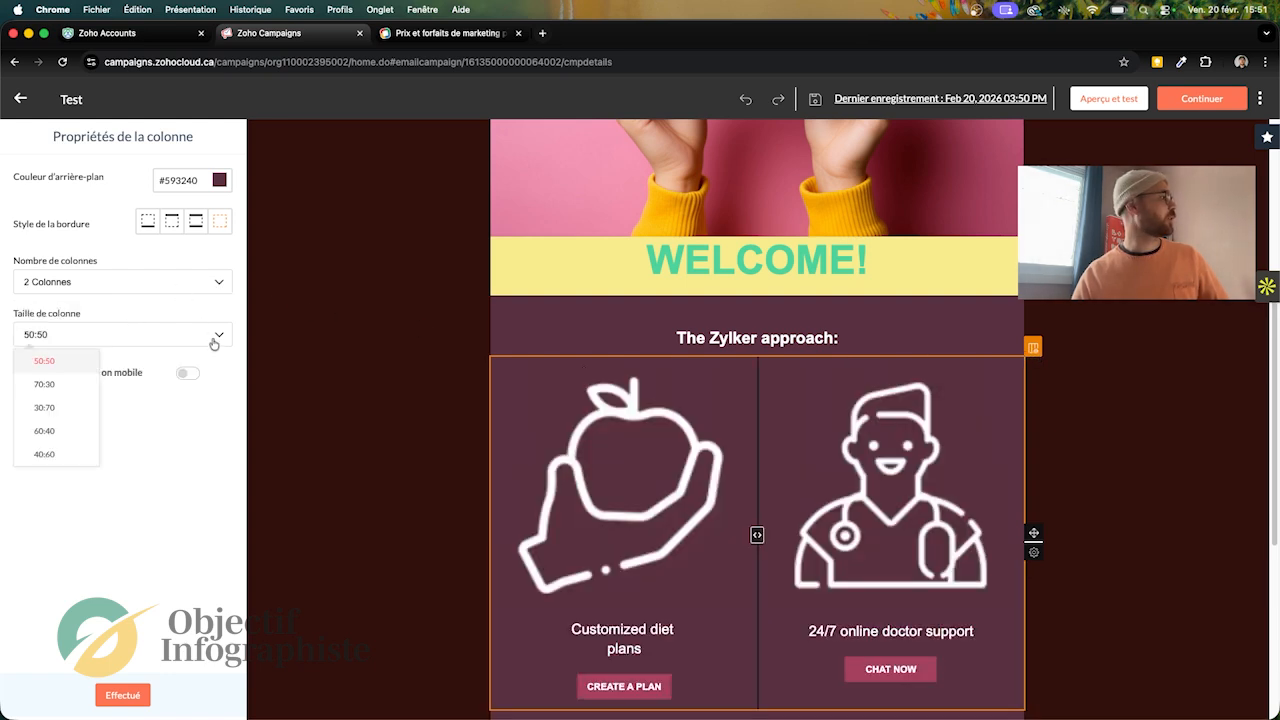
left_click(45, 385)
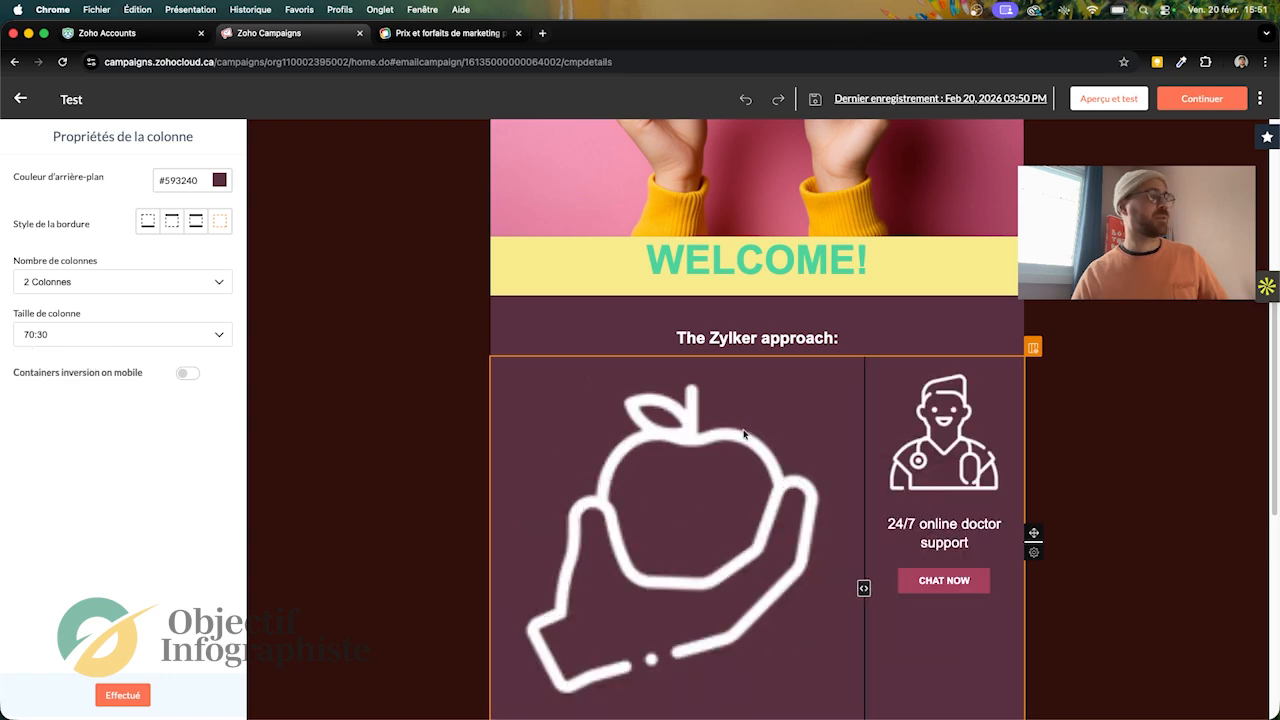
scroll(1268, 337, "down", 5)
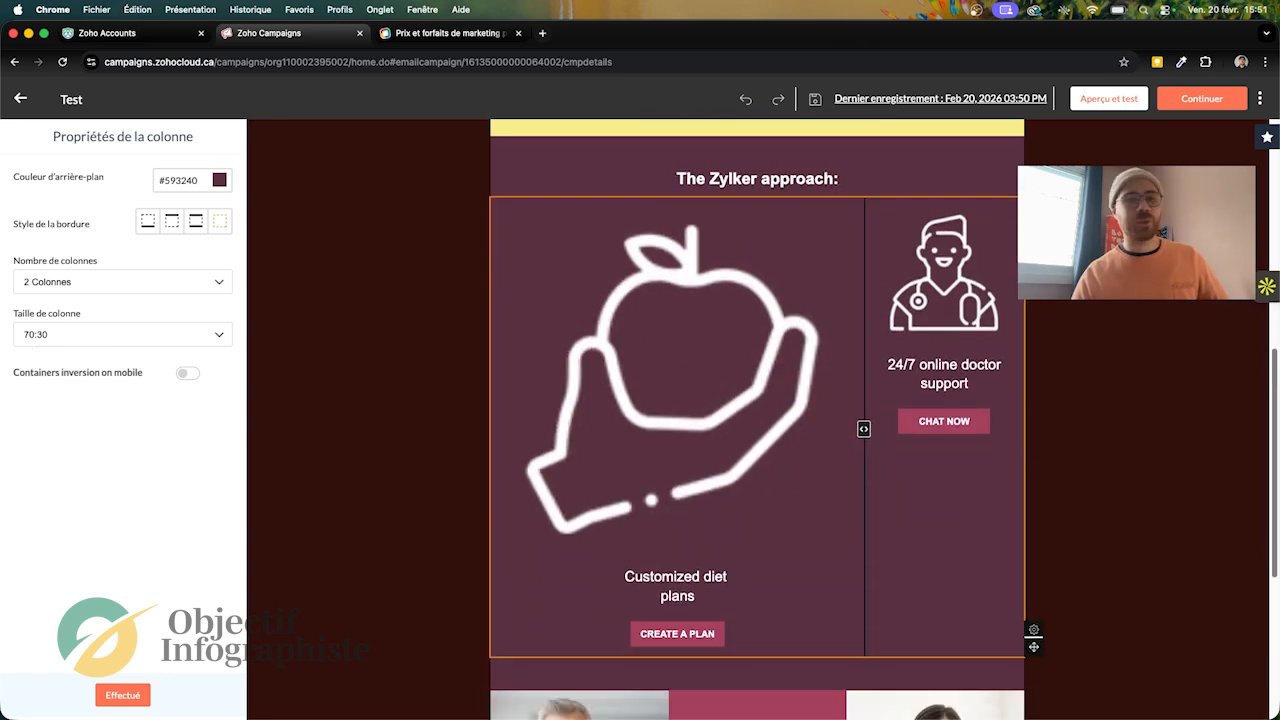
scroll(1275, 418, "up", 3)
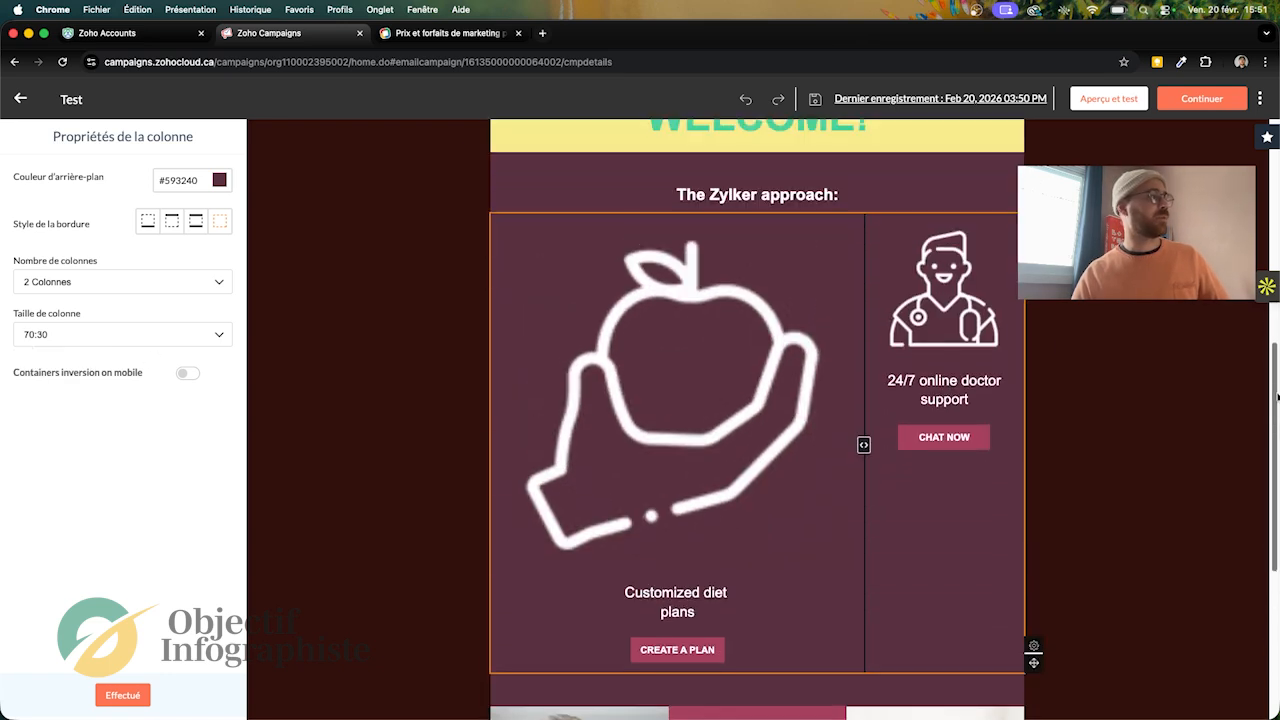
scroll(1275, 418, "up", 1)
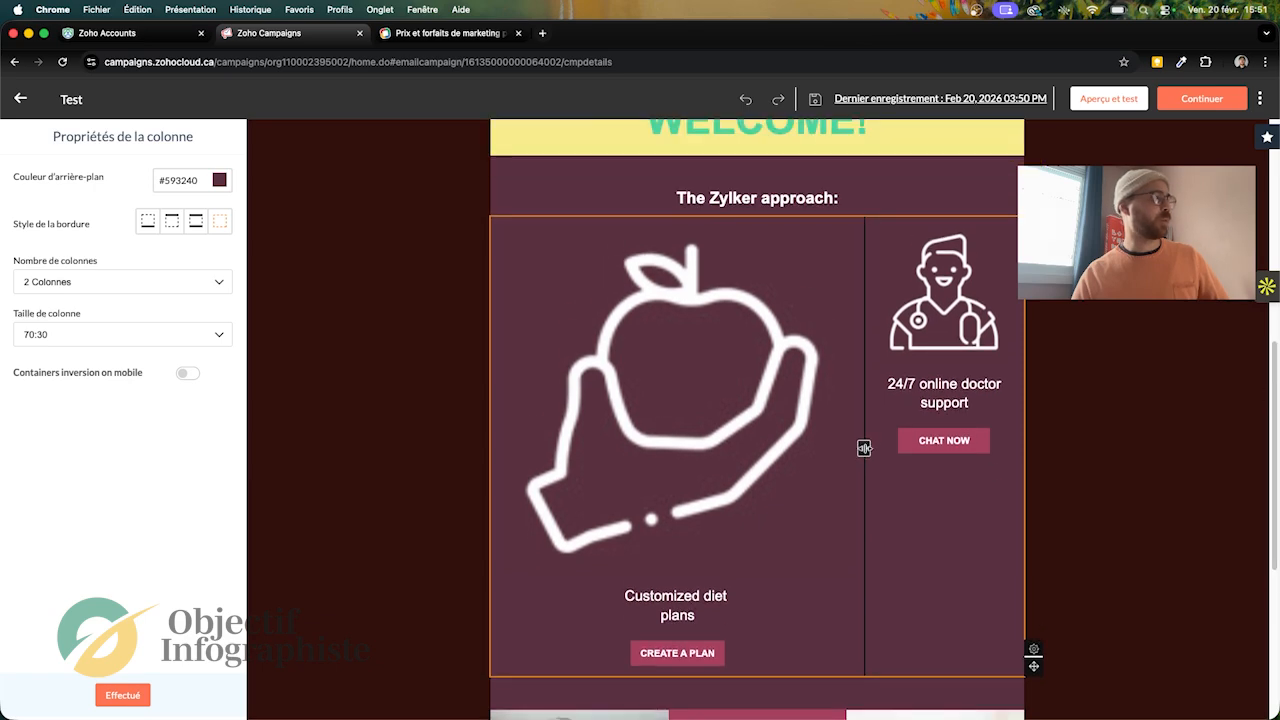
left_click_drag(864, 447, 934, 481)
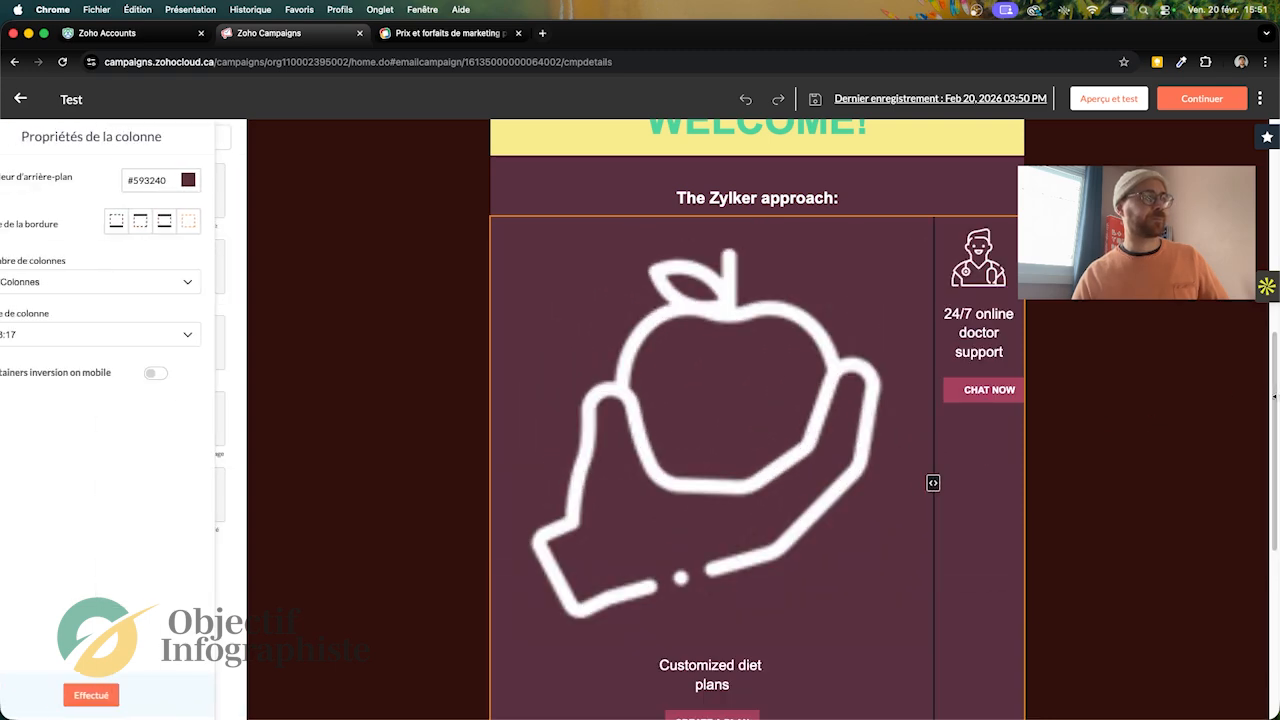
Step: Examine the social widgets under Follow Us On, trying Facebook's visibility toggle and checking its link URL
left_click_drag(1274, 397, 1270, 589)
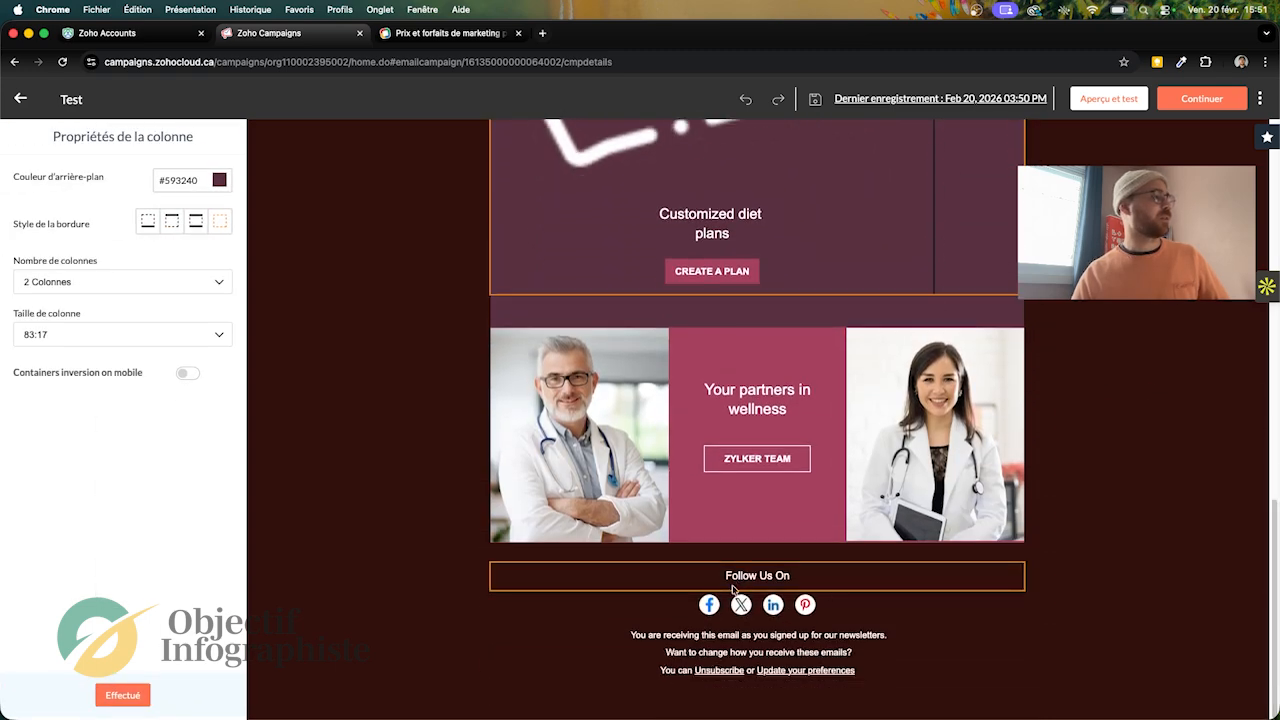
left_click(710, 607)
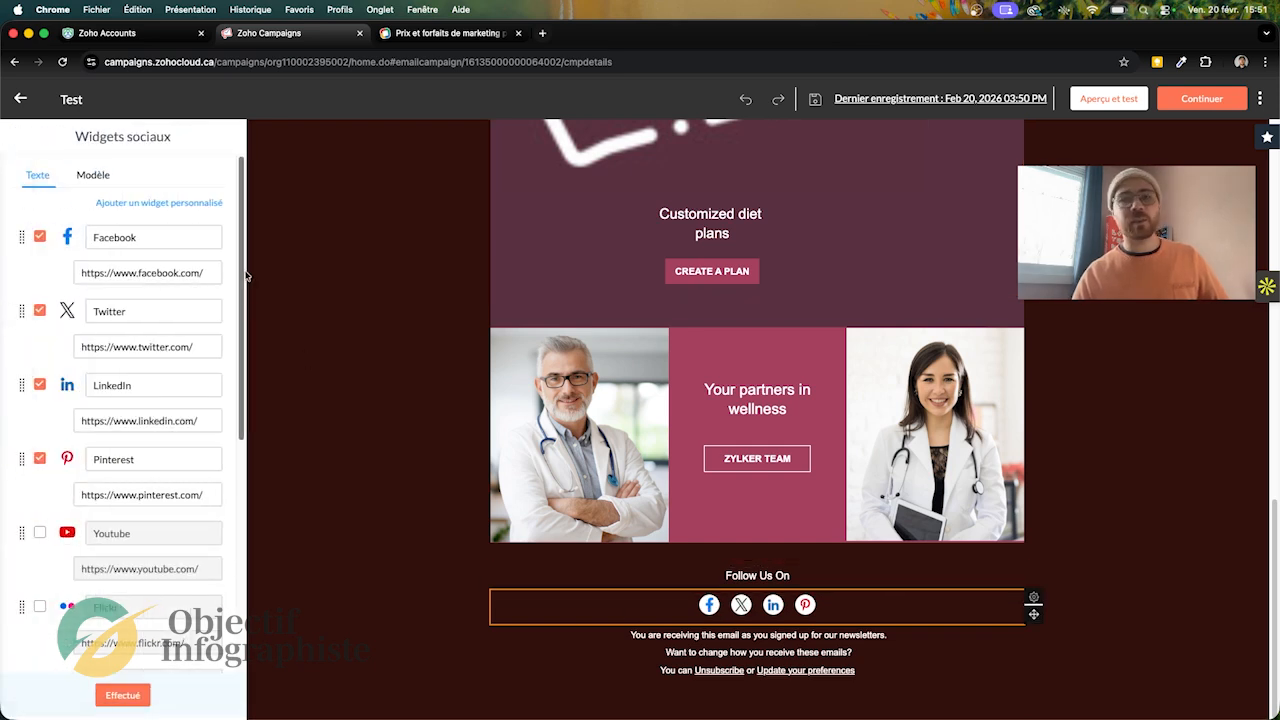
scroll(240, 197, "down", 5)
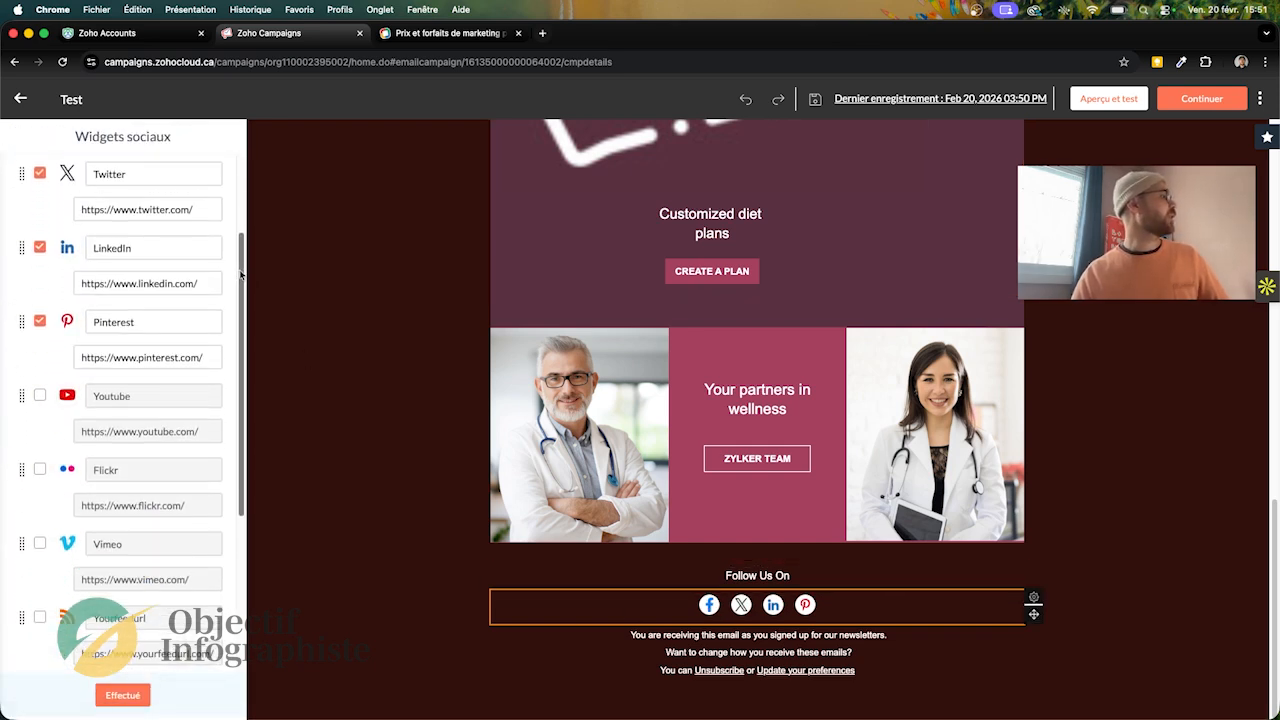
scroll(240, 197, "up", 5)
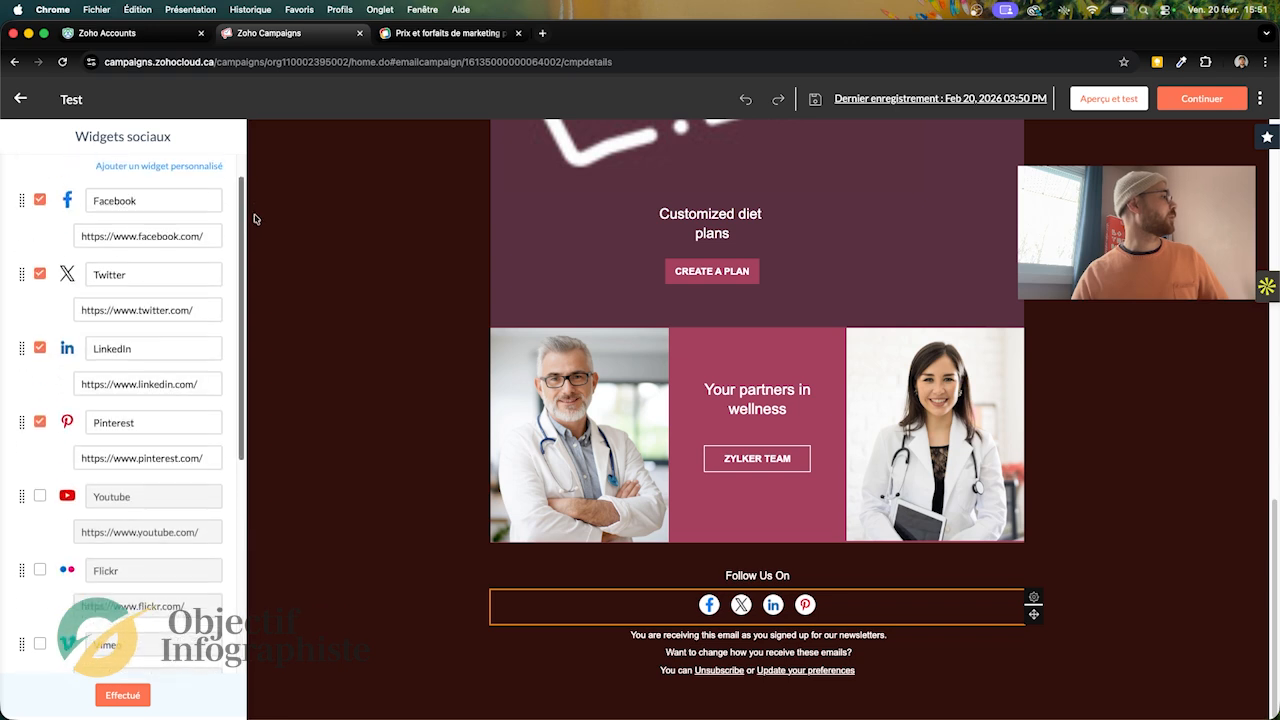
left_click(39, 200)
left_click(39, 201)
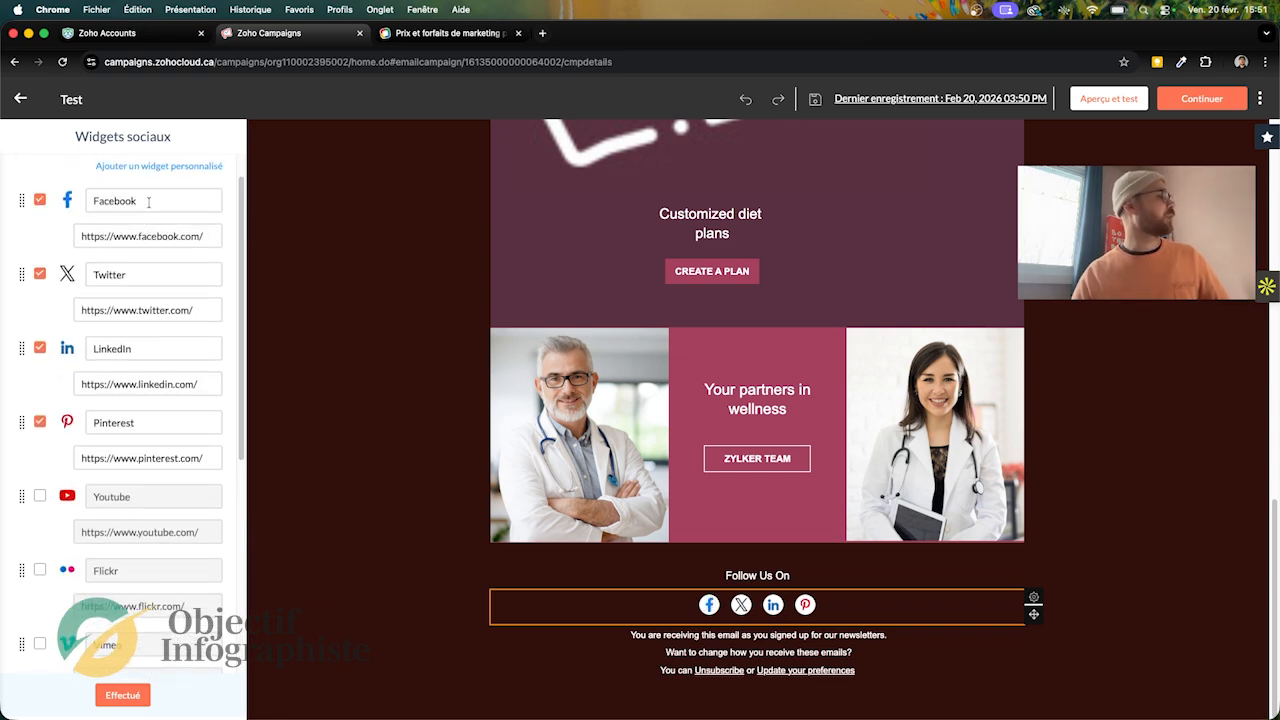
double_click(172, 235)
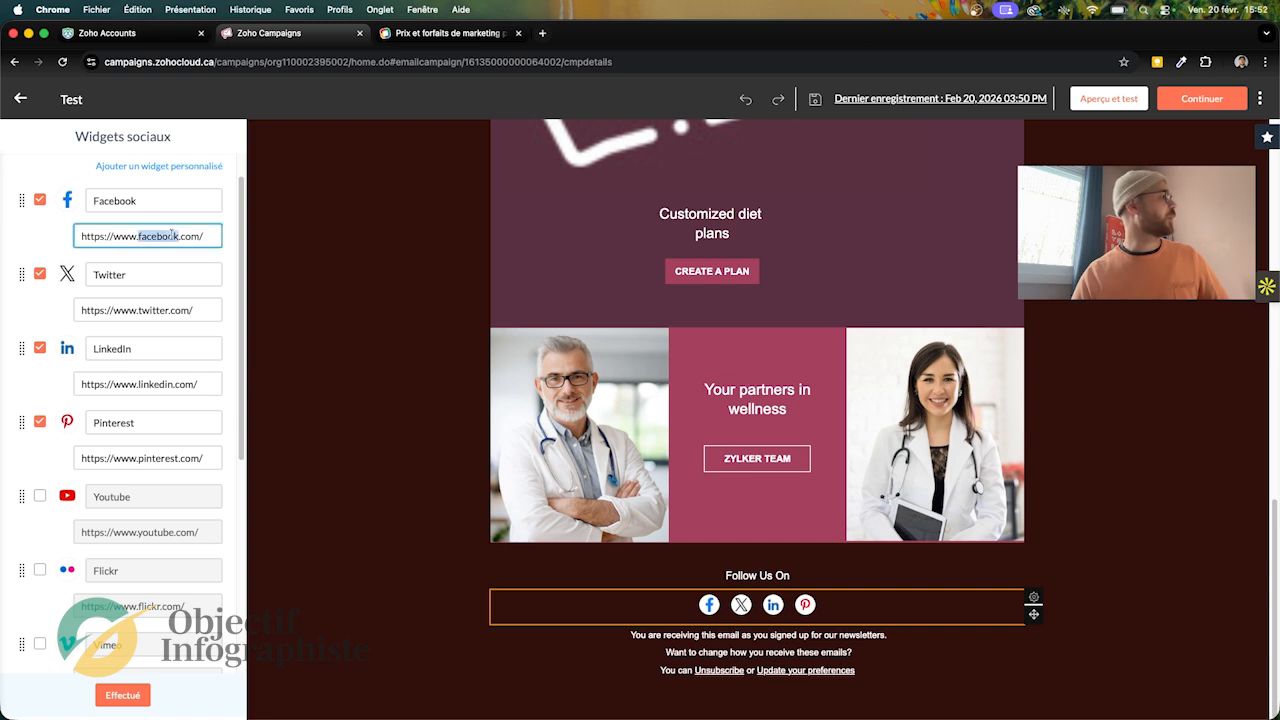
triple_click(172, 235)
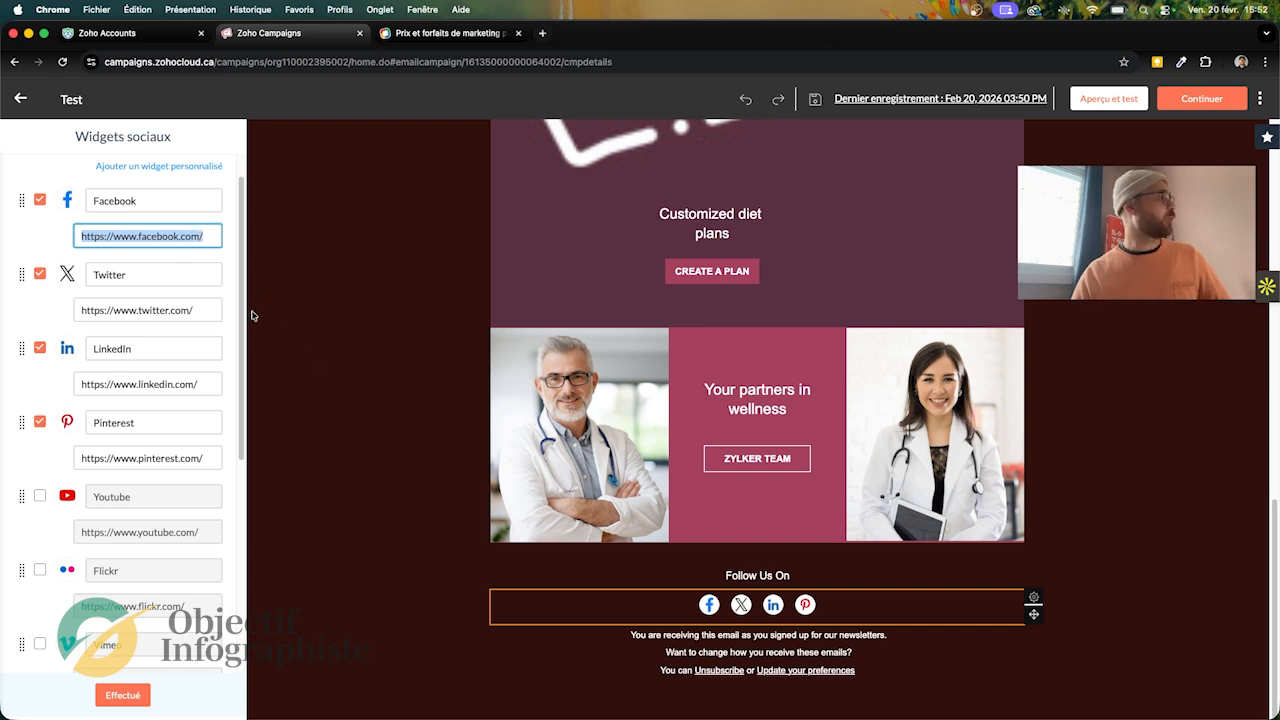
Step: View the custom social widget form without adding one, look through the other available networks and close the widget settings
left_click(155, 167)
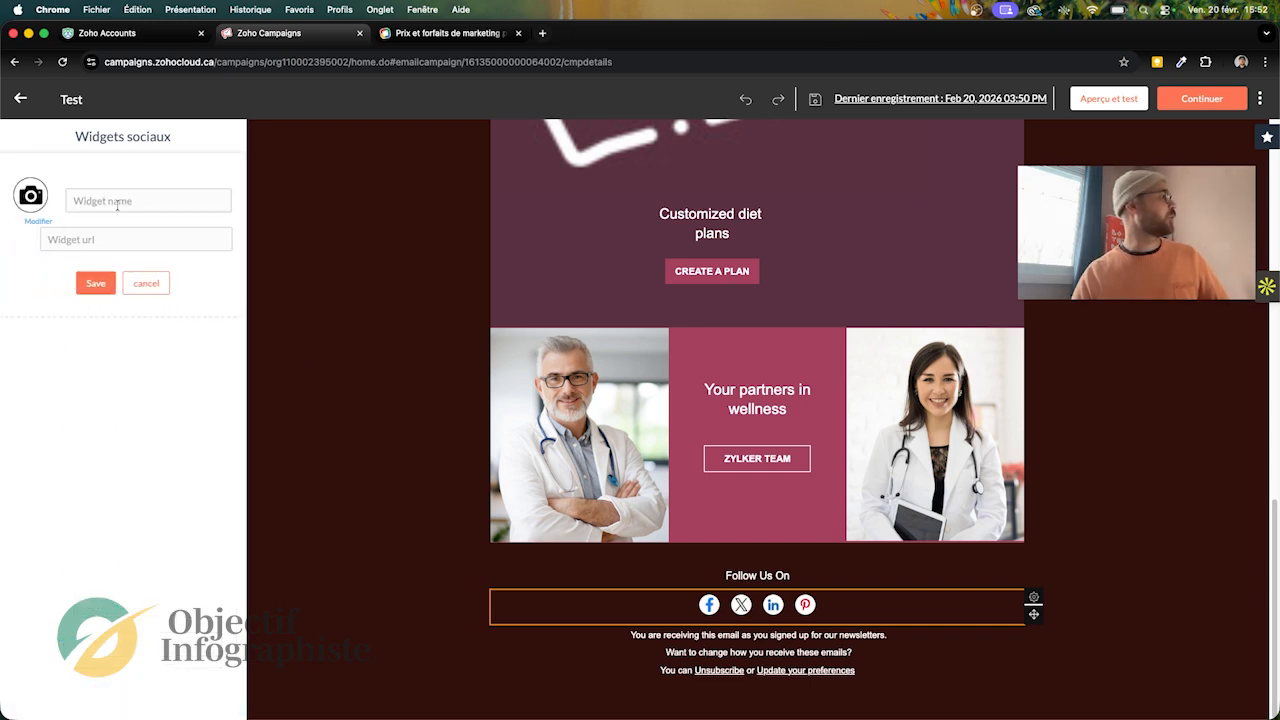
left_click(148, 284)
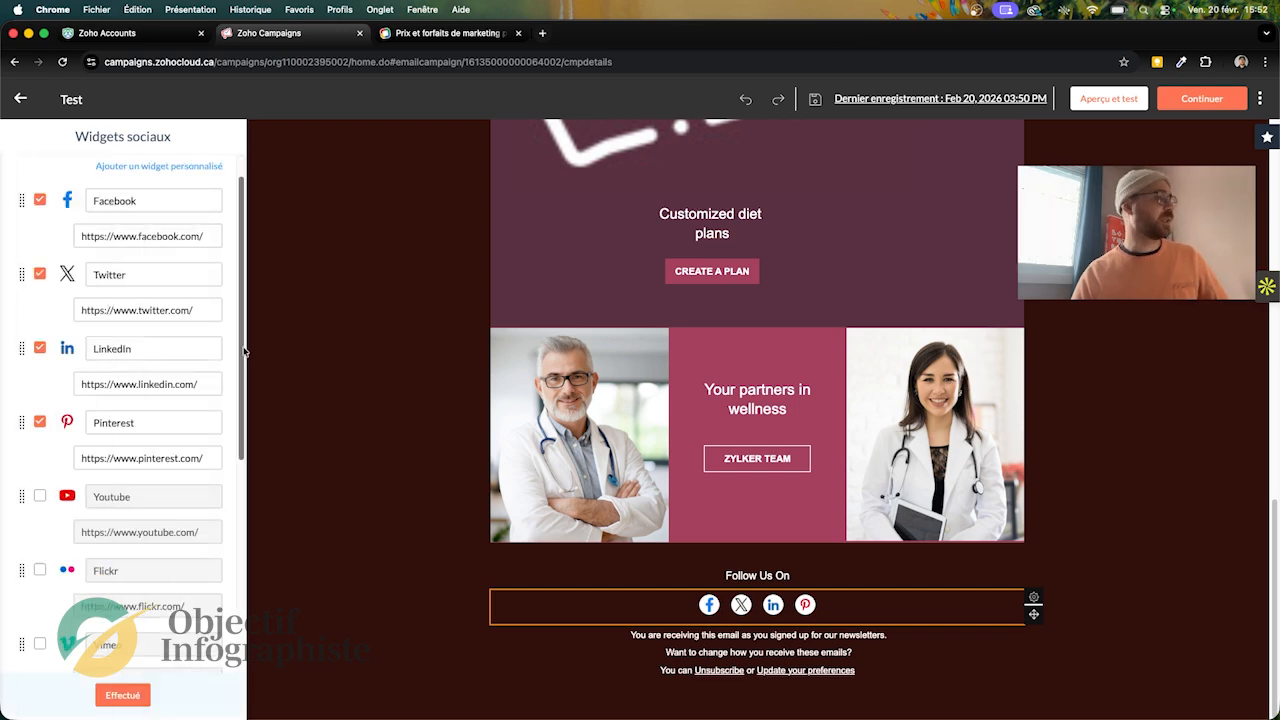
scroll(244, 351, "down", 5)
scroll(130, 550, "up", 3)
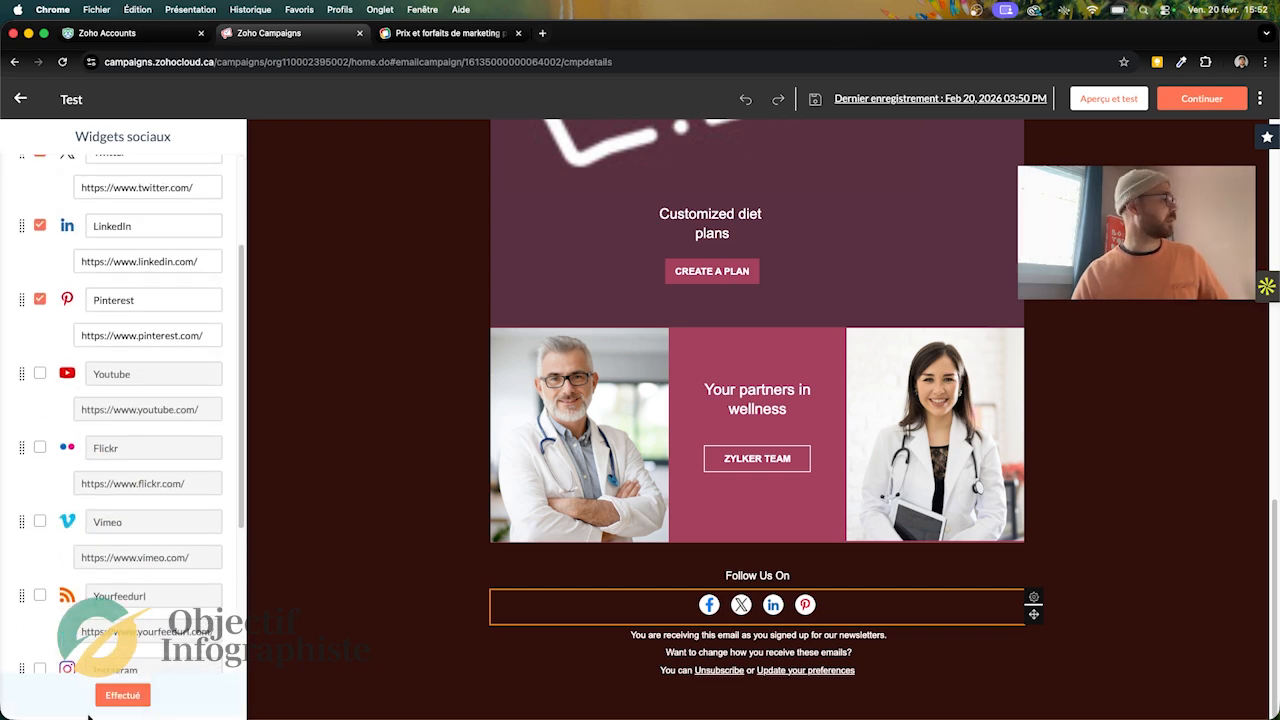
left_click(122, 695)
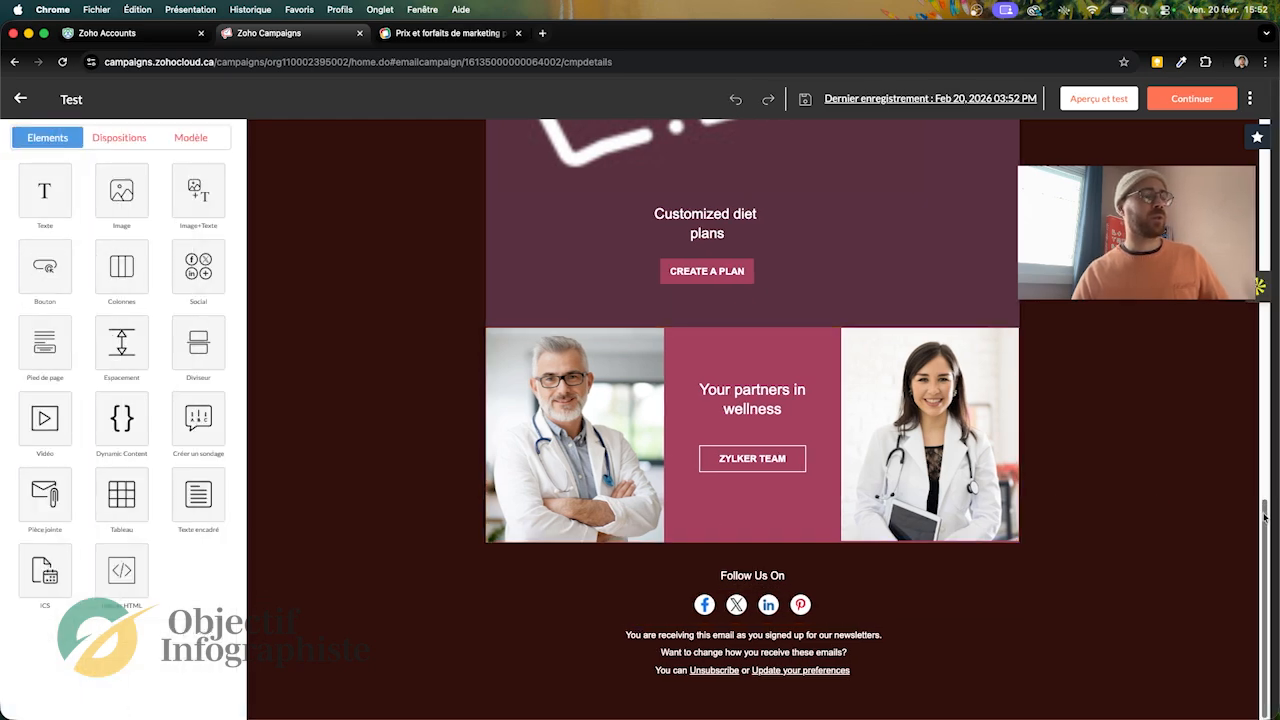
Step: Preview the campaign email in its desktop version and in its mobile version
left_click_drag(1264, 516, 1275, 127)
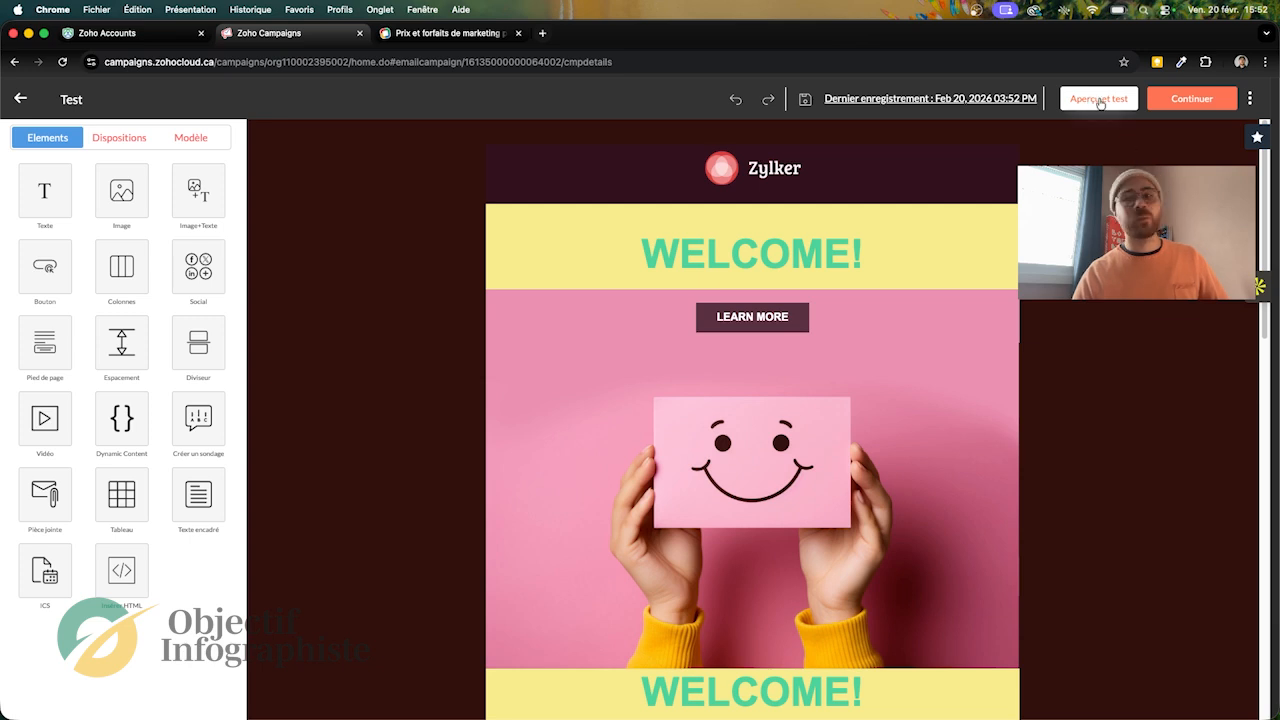
left_click(1102, 100)
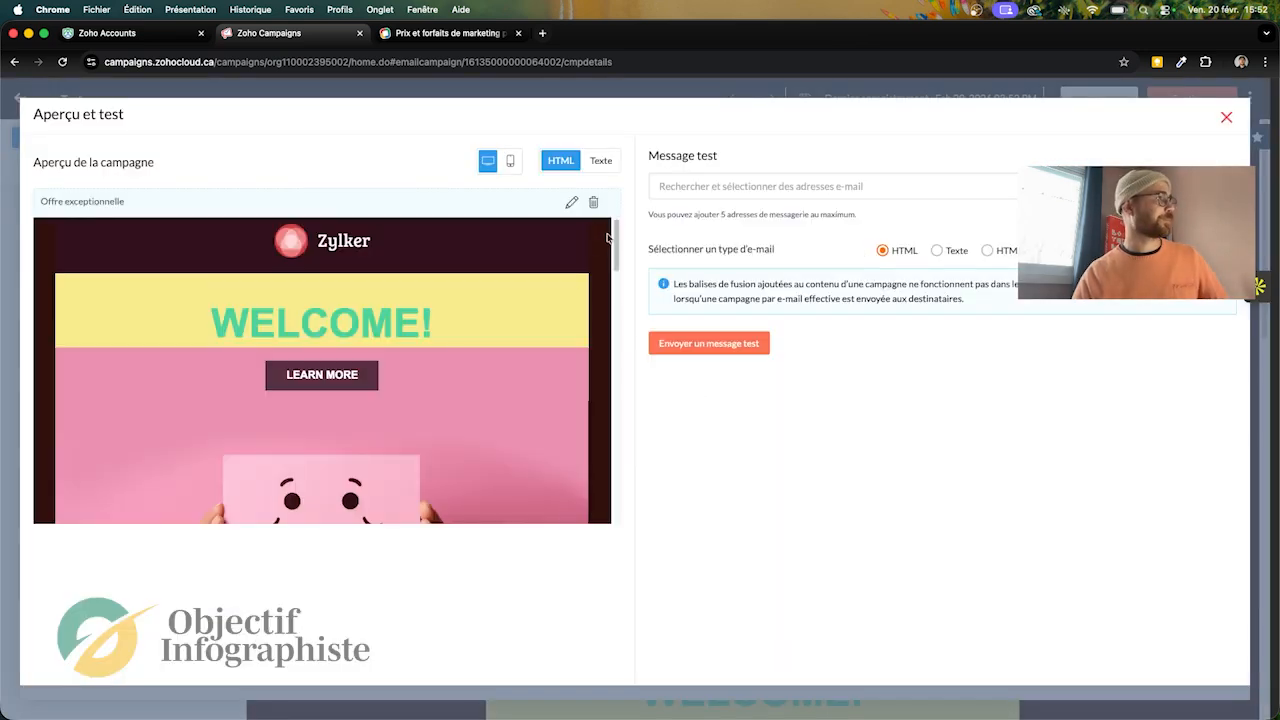
left_click_drag(616, 242, 586, 226)
left_click(510, 162)
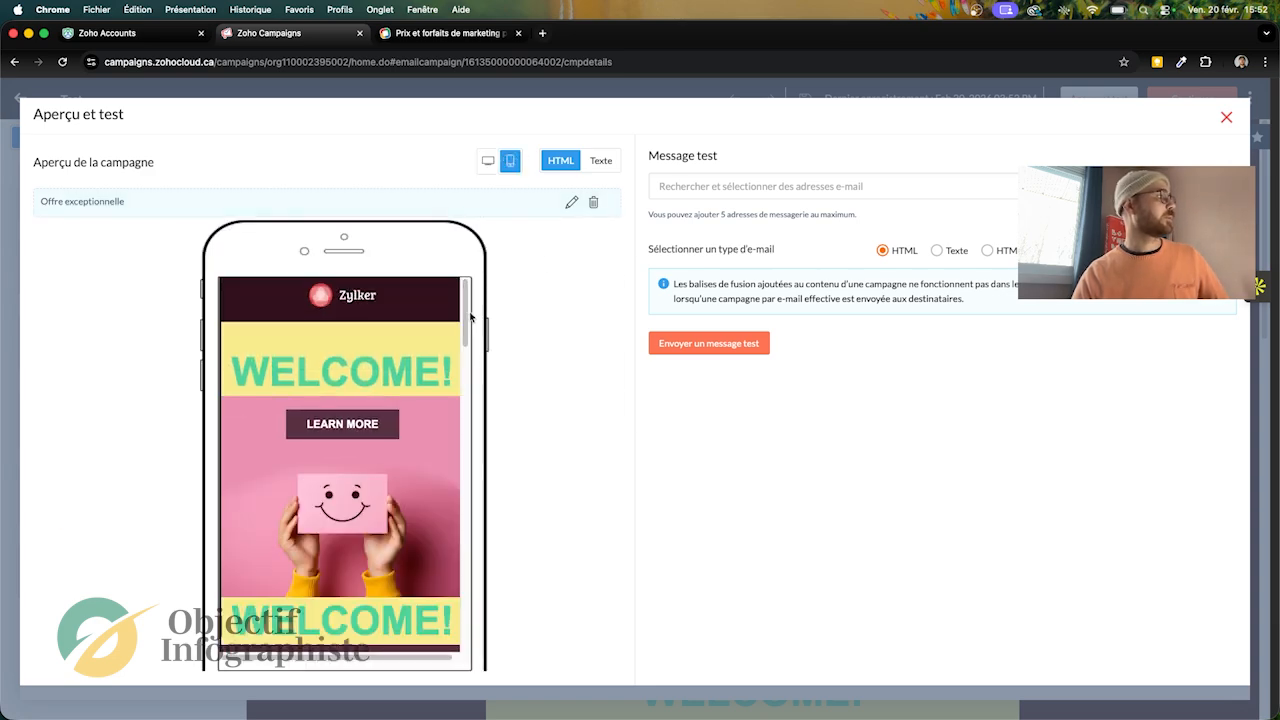
Step: Return to the desktop preview of the campaign and view the recipient choices for a test message without selecting any
left_click_drag(463, 314, 503, 261)
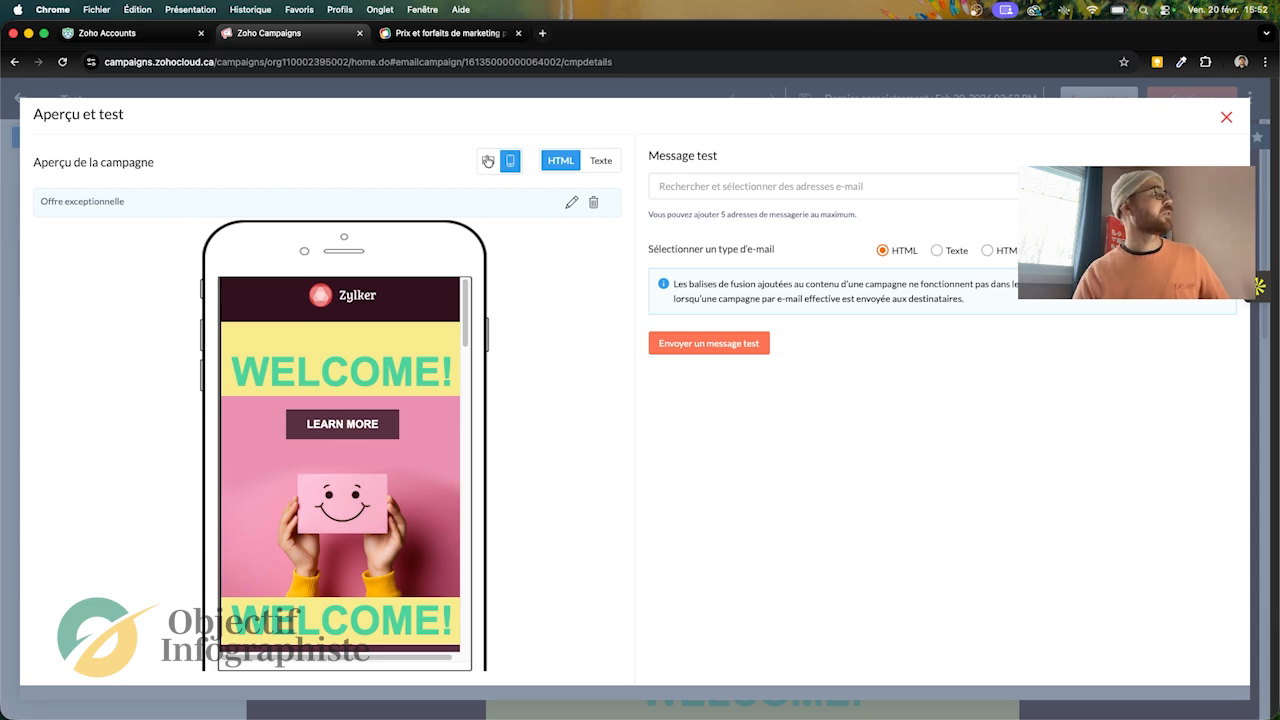
left_click(488, 161)
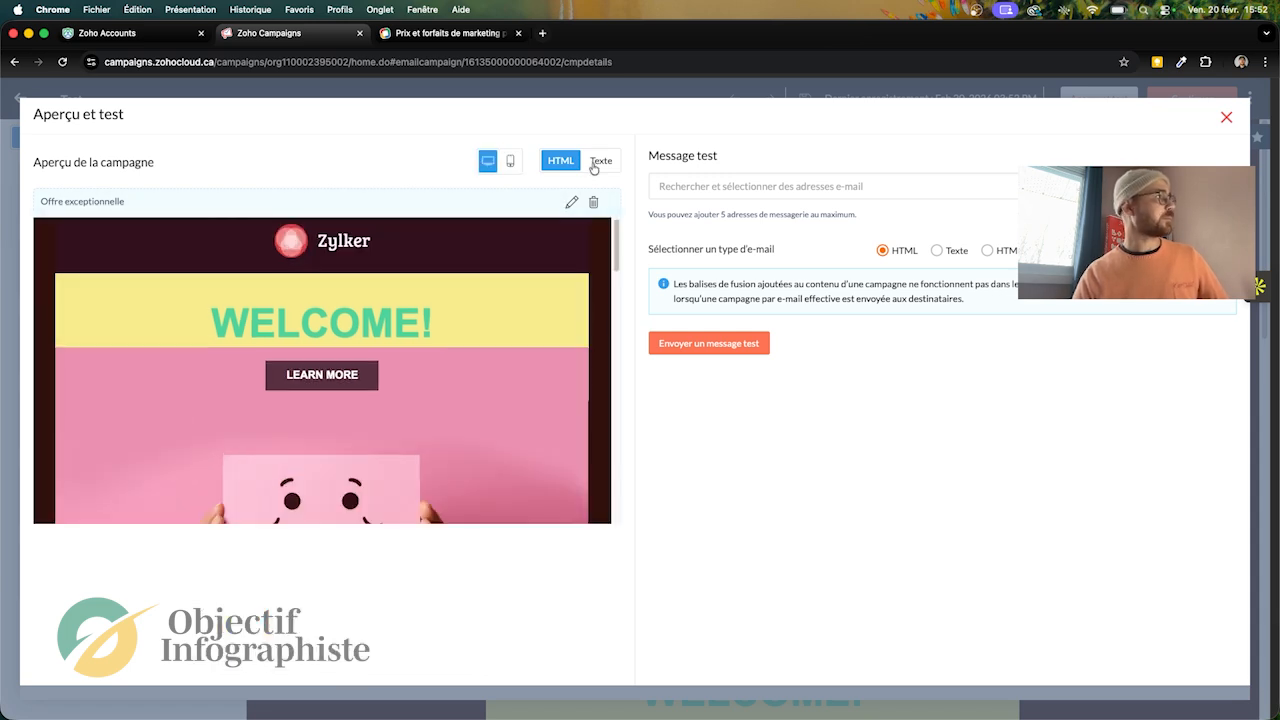
left_click(716, 188)
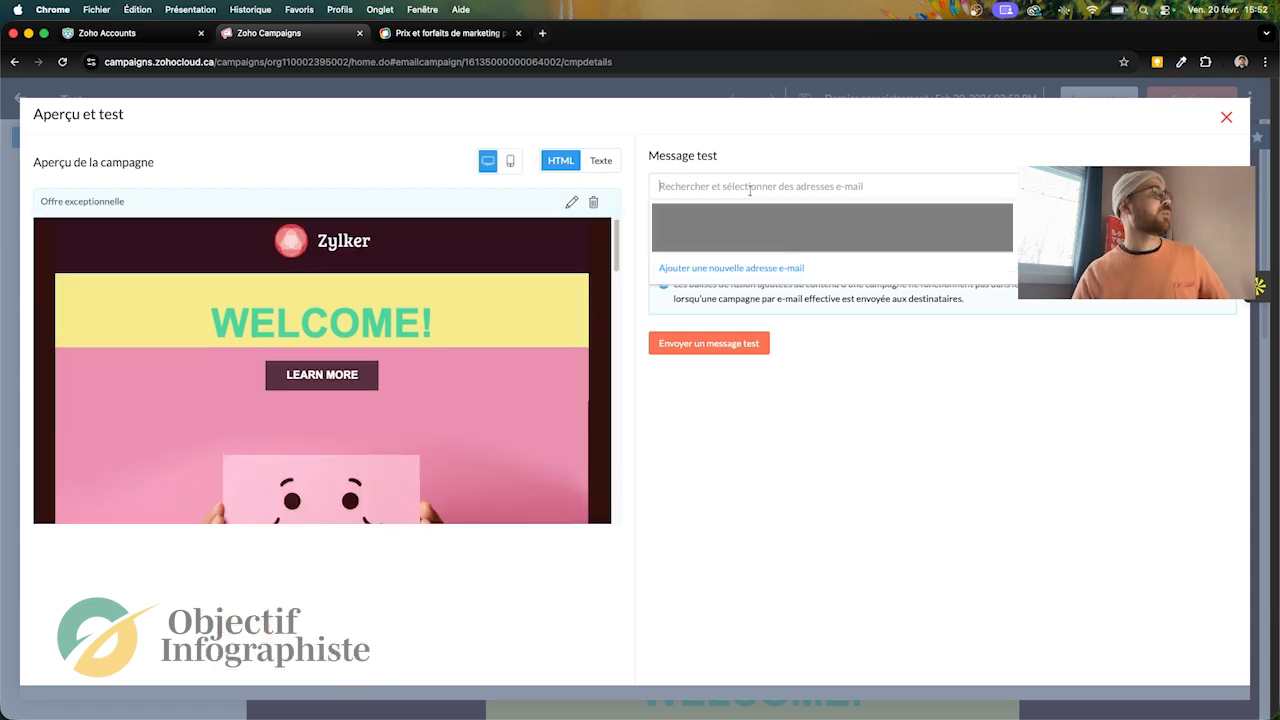
left_click(869, 124)
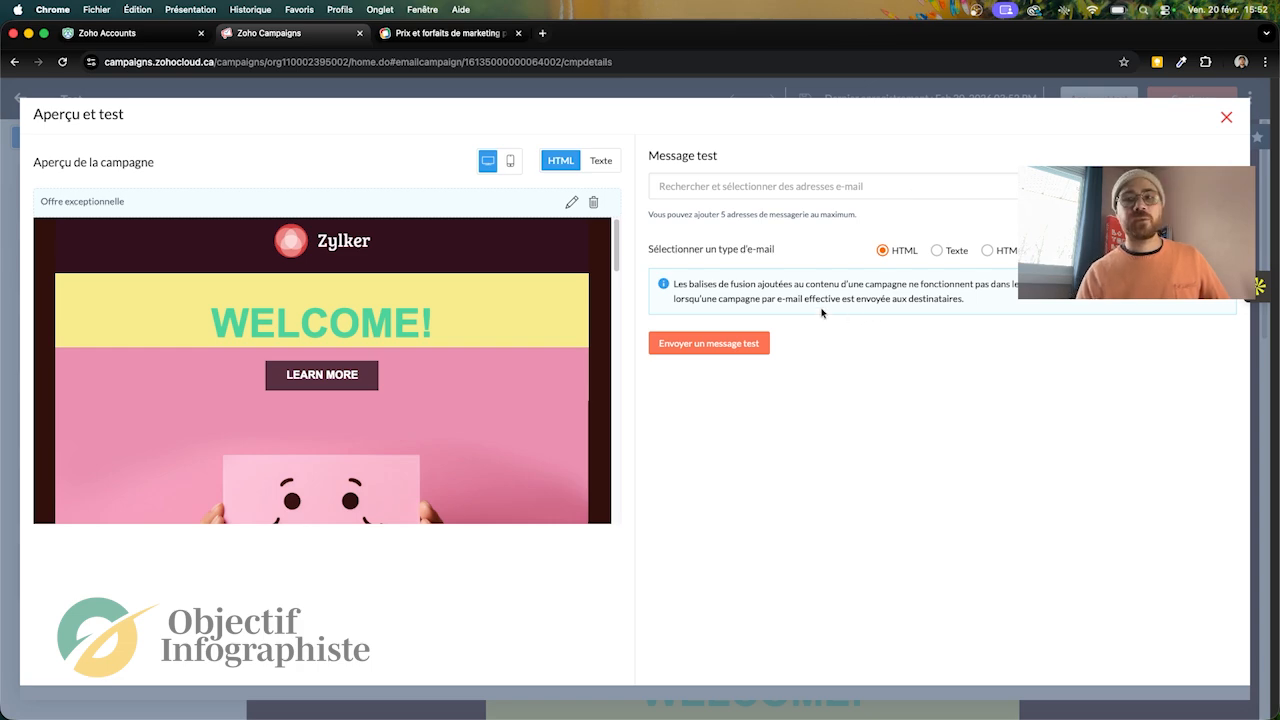
Step: Close the preview, continue to the campaign's launch summary and show its advanced options
left_click(1226, 117)
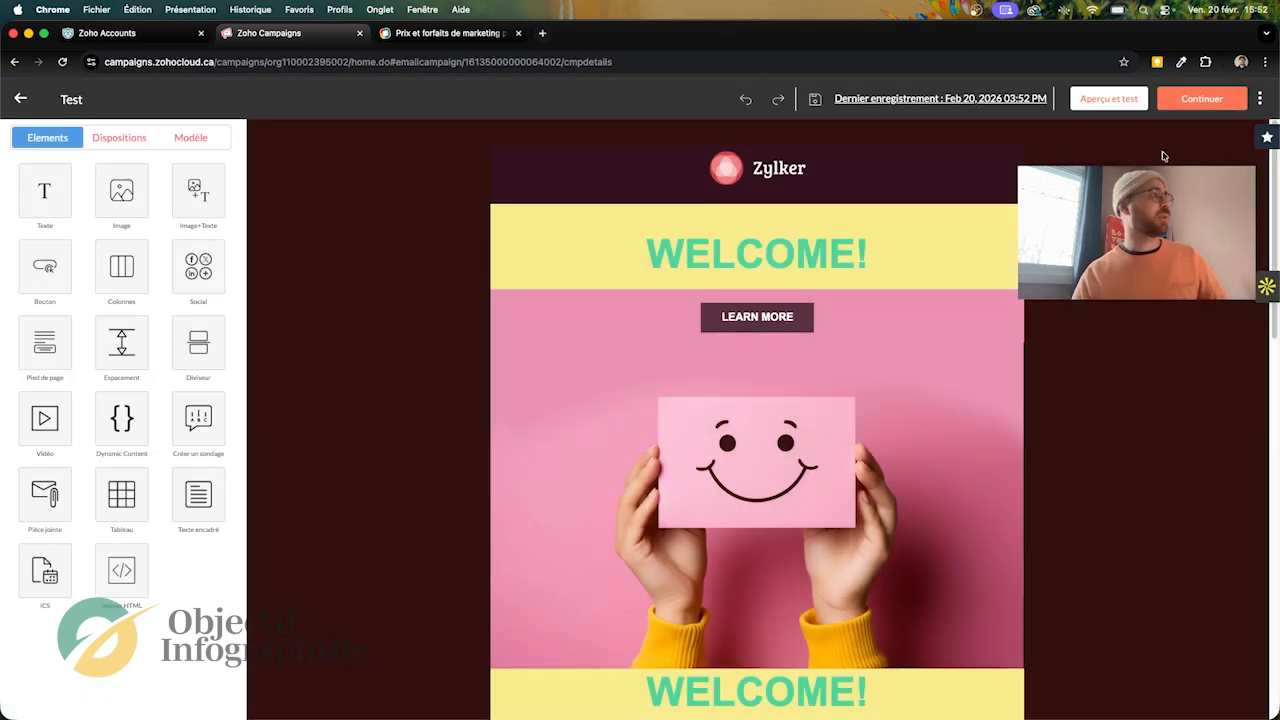
left_click(1205, 104)
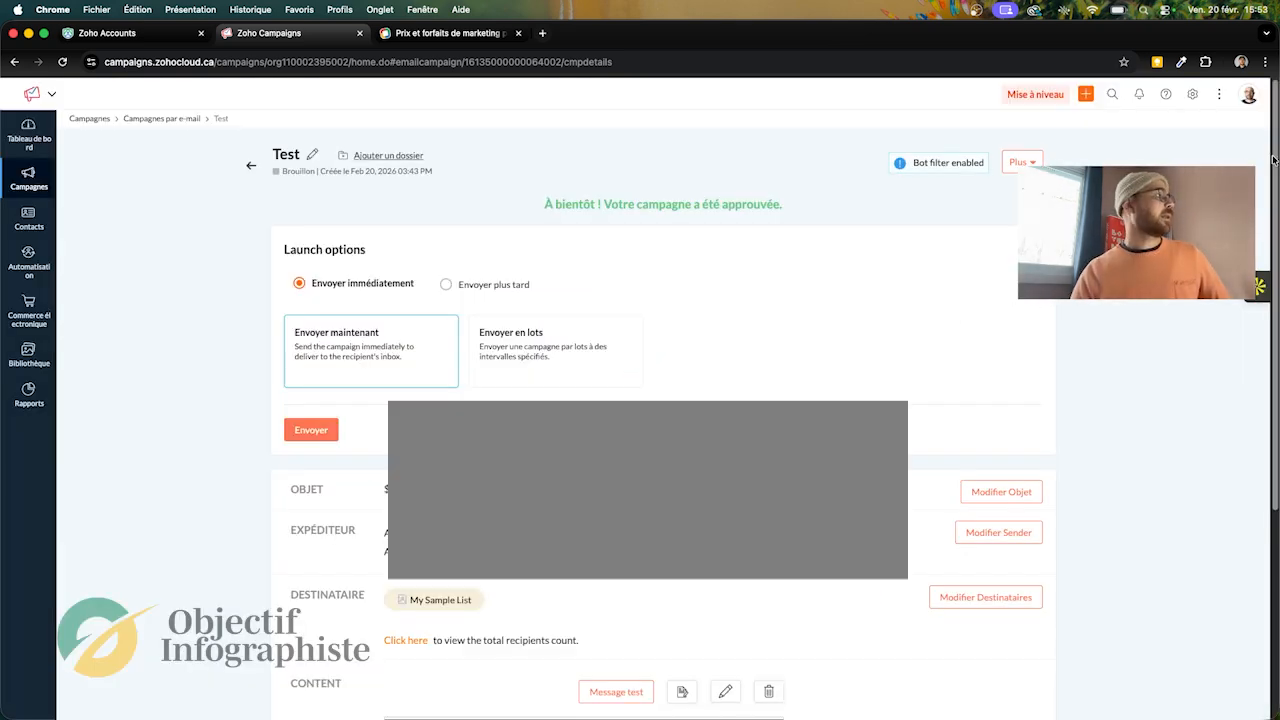
left_click_drag(1274, 160, 1262, 412)
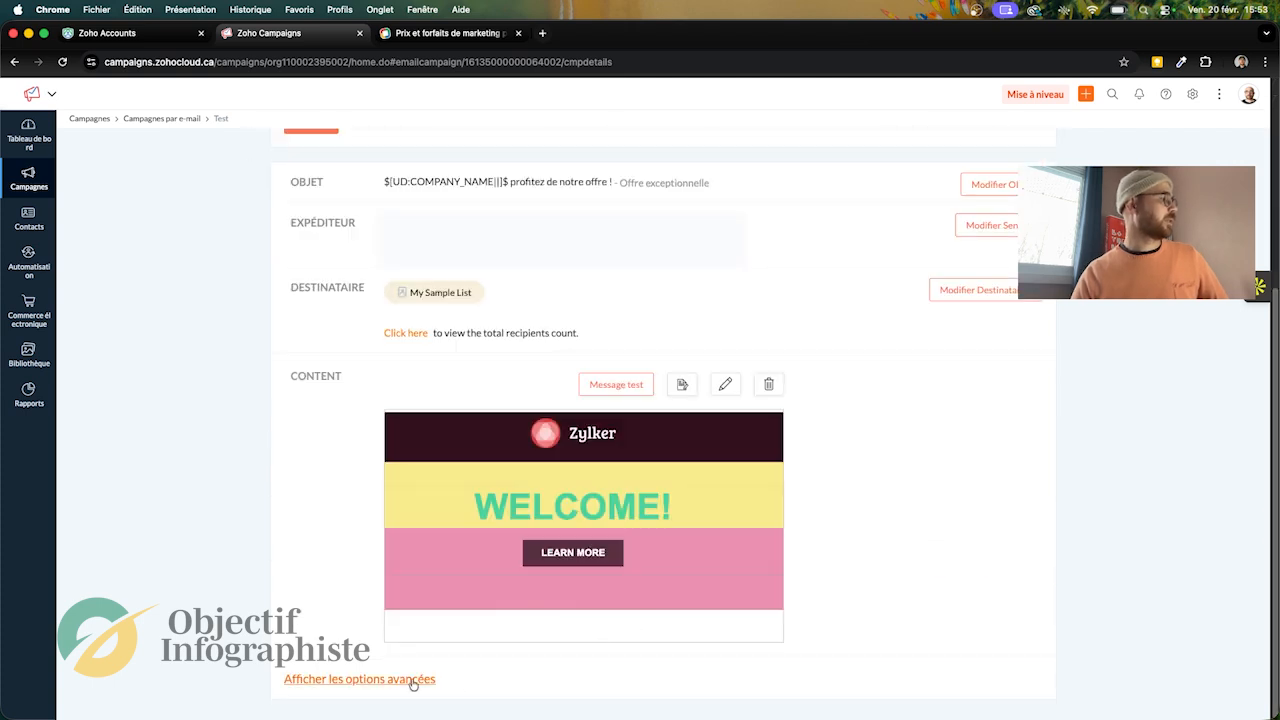
left_click(413, 682)
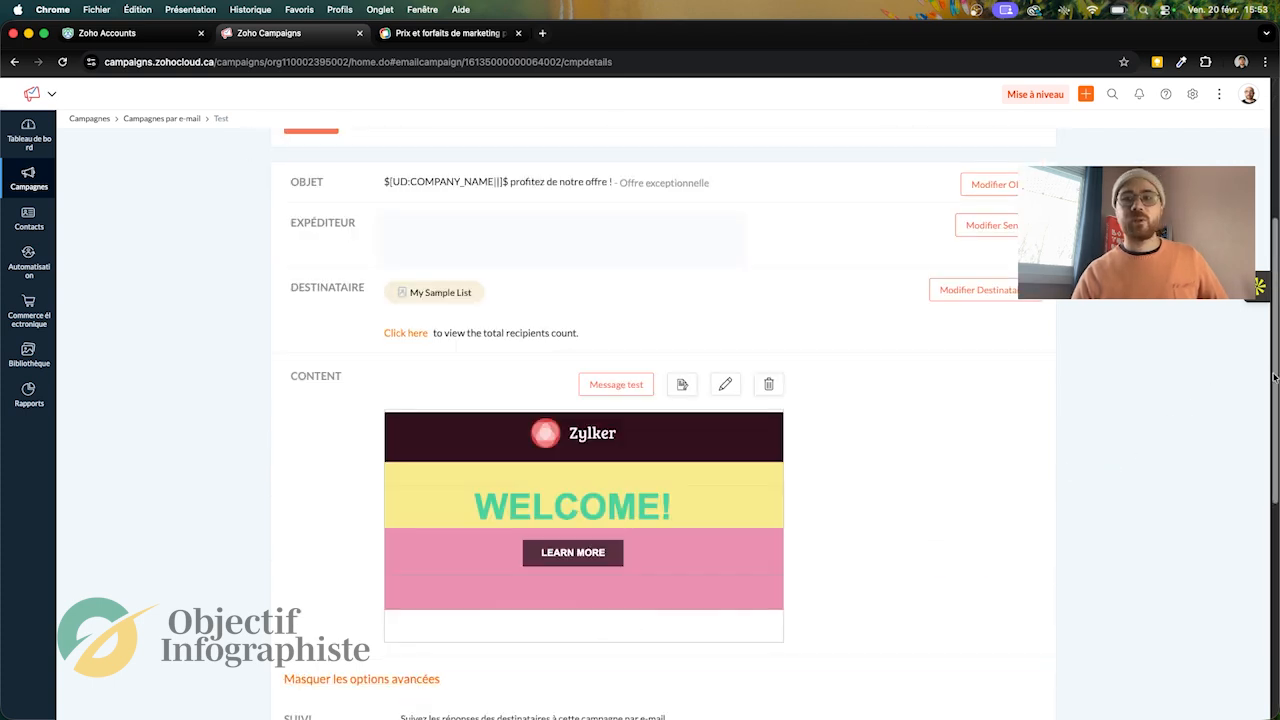
Step: Examine the tracking and CRM integration options, trying the toggles for creating a CRM campaign and updating the campaign member status
left_click_drag(1274, 376, 1268, 584)
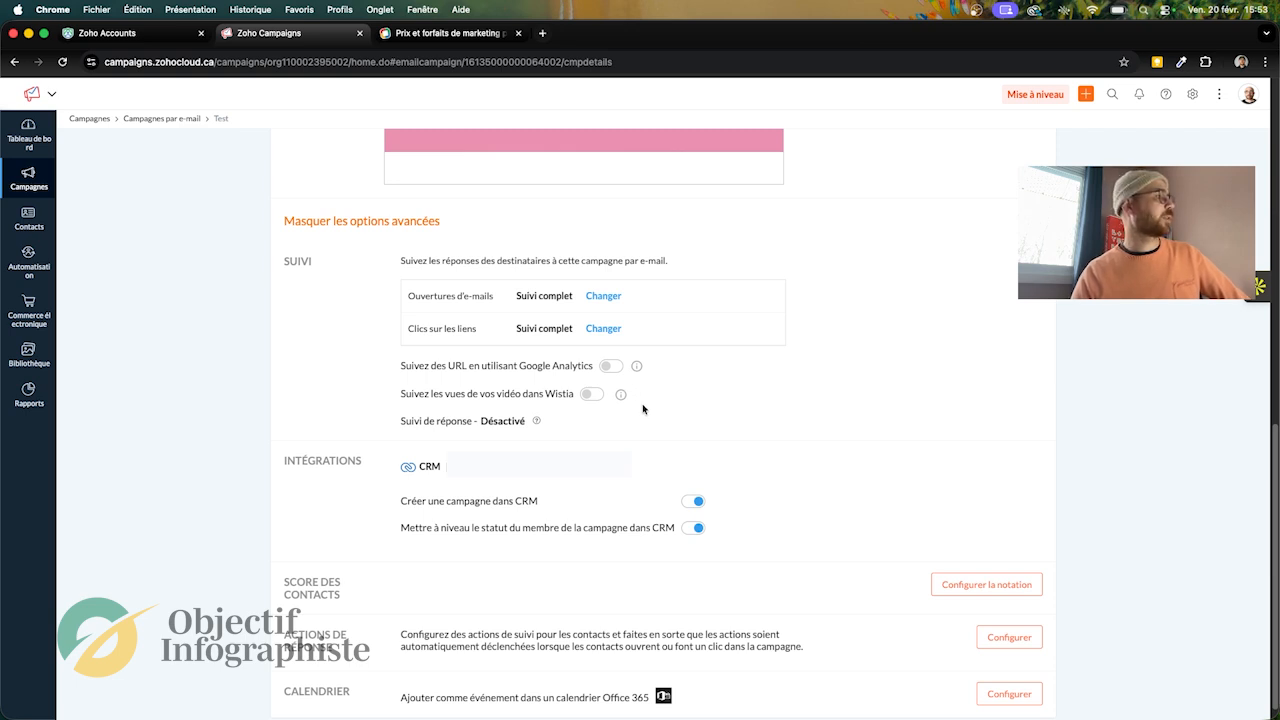
left_click(696, 502)
left_click(697, 502)
left_click(690, 528)
scroll(680, 560, "down", 1)
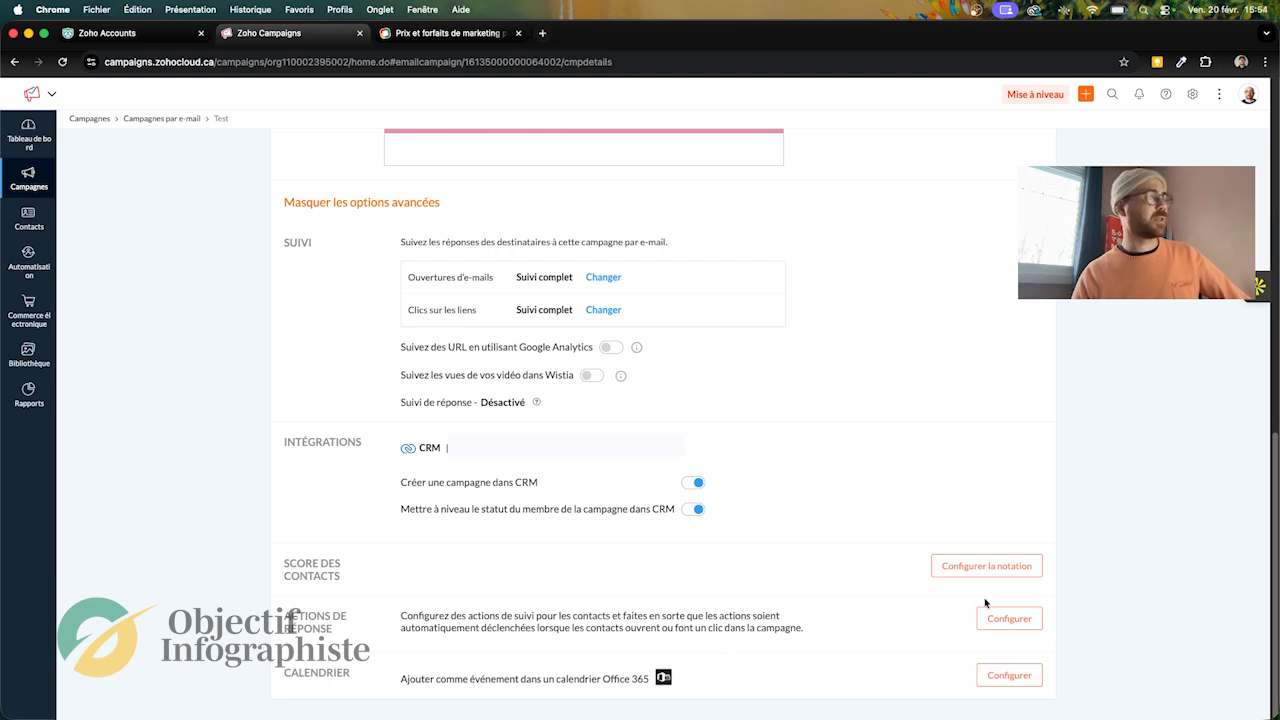
left_click(1009, 619)
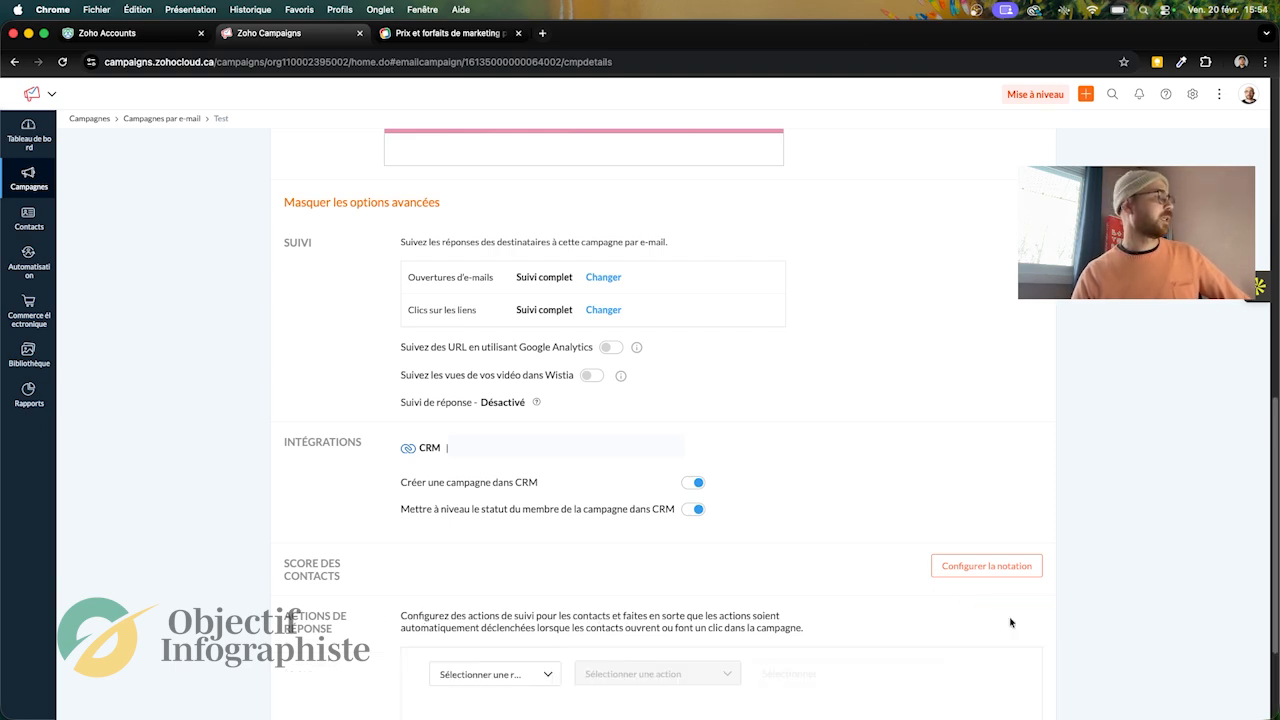
scroll(1275, 403, "down", 3)
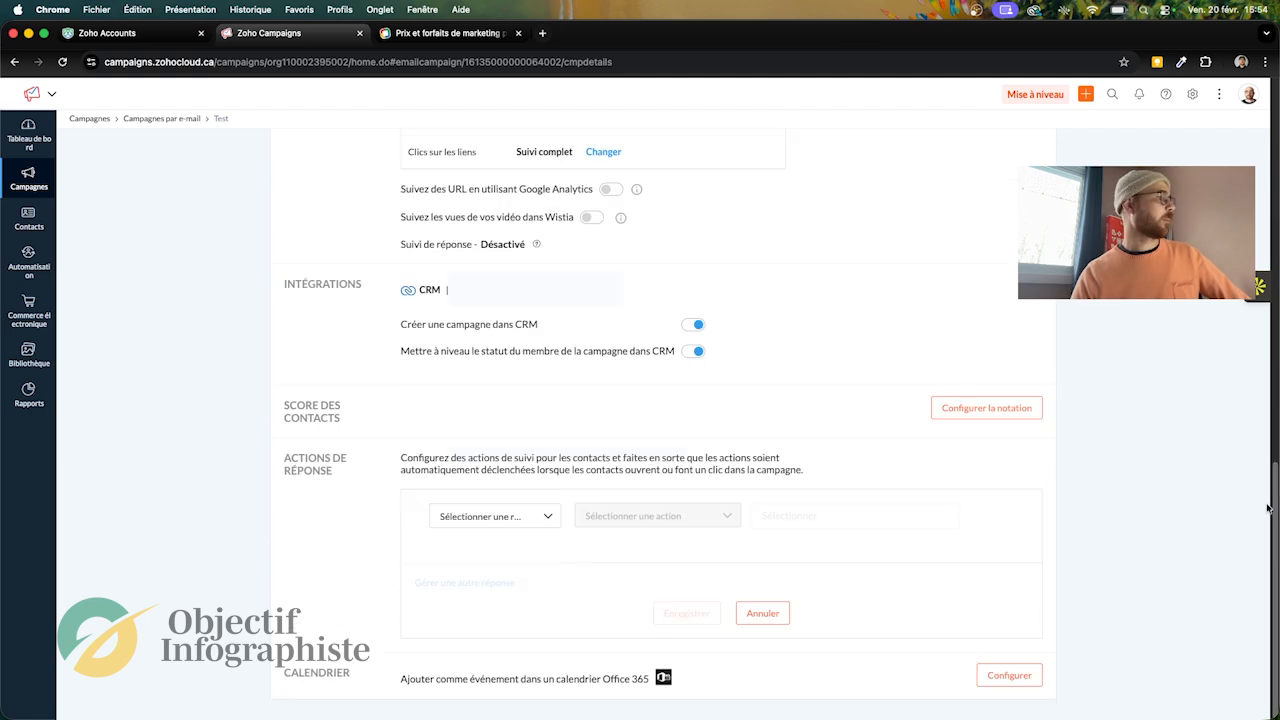
left_click(524, 521)
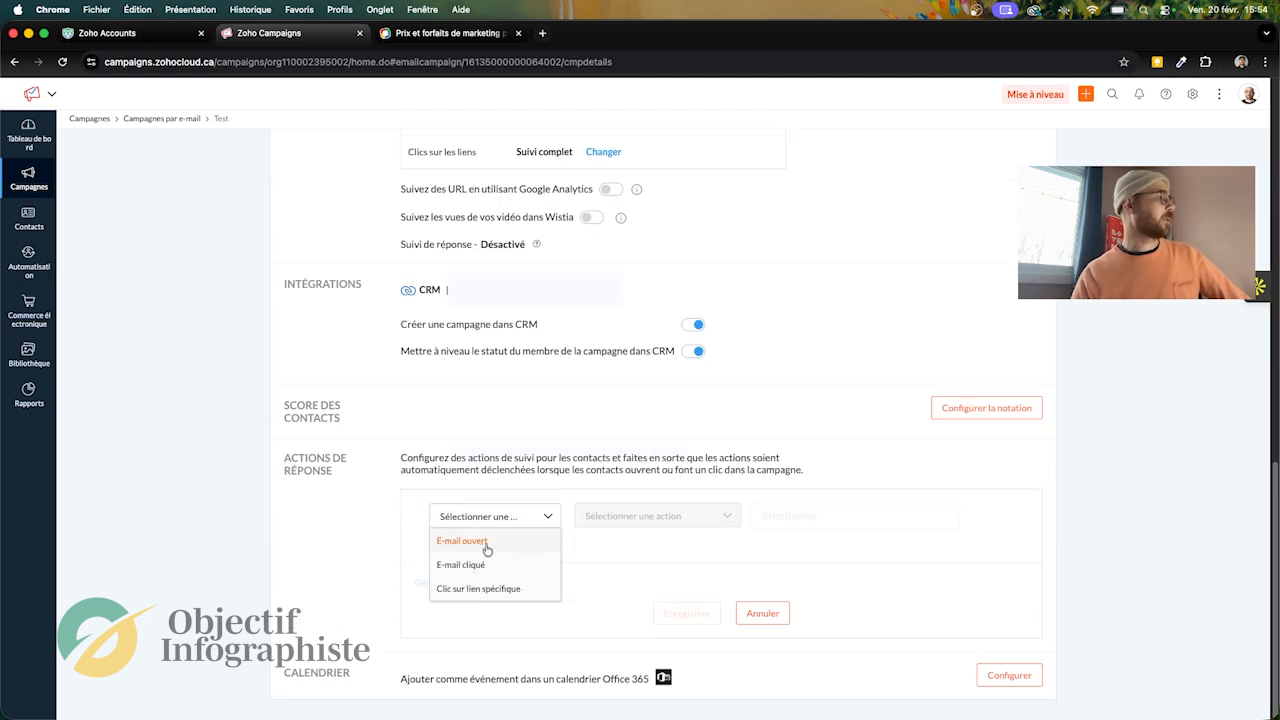
left_click(482, 590)
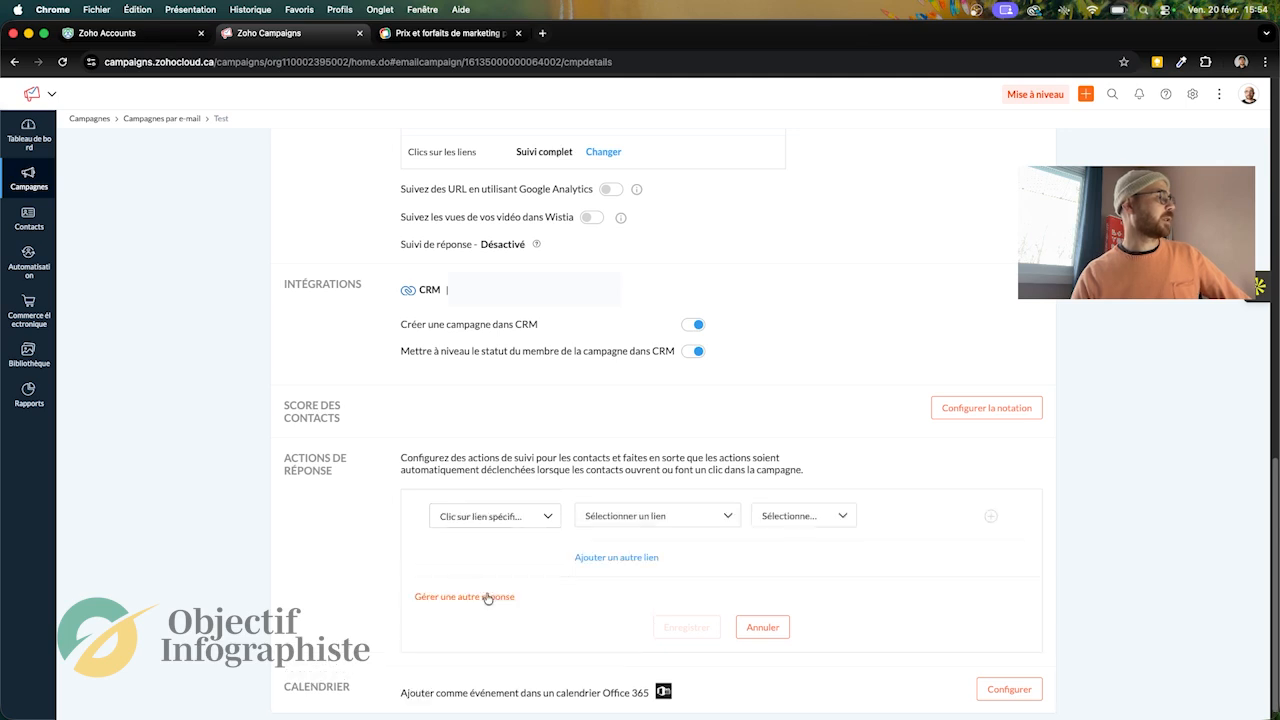
left_click(710, 517)
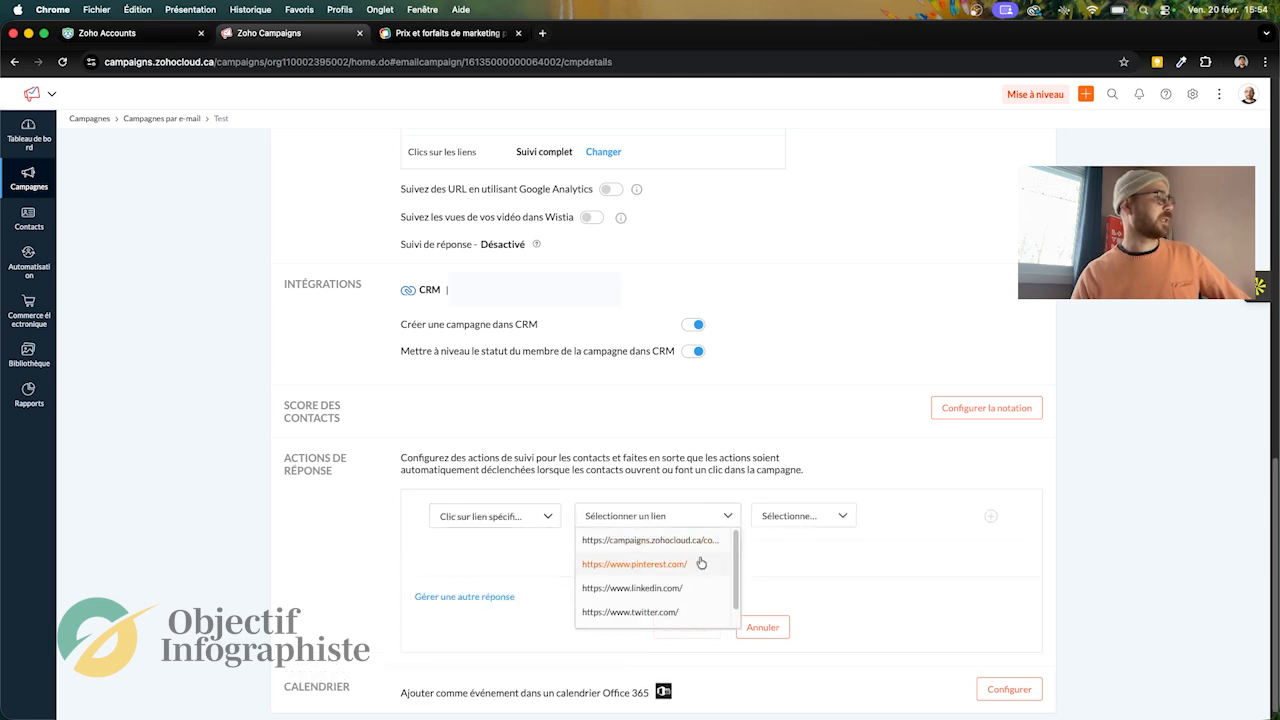
left_click(701, 565)
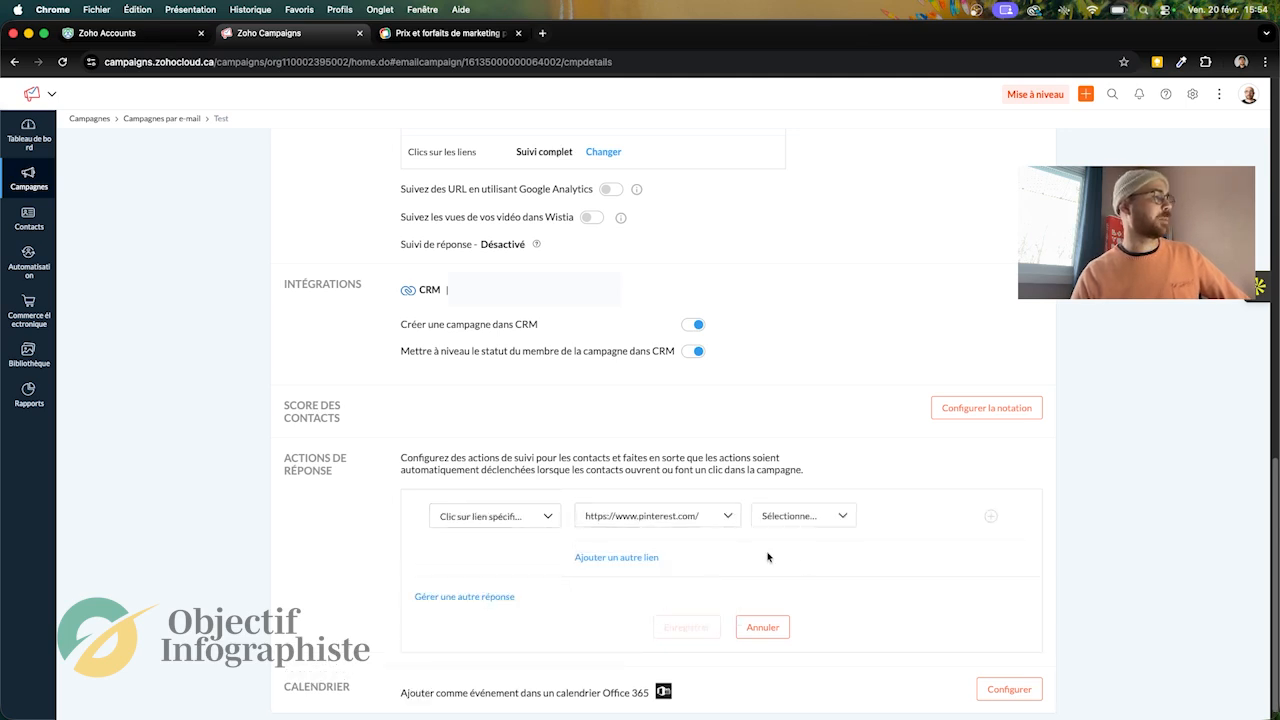
left_click(842, 516)
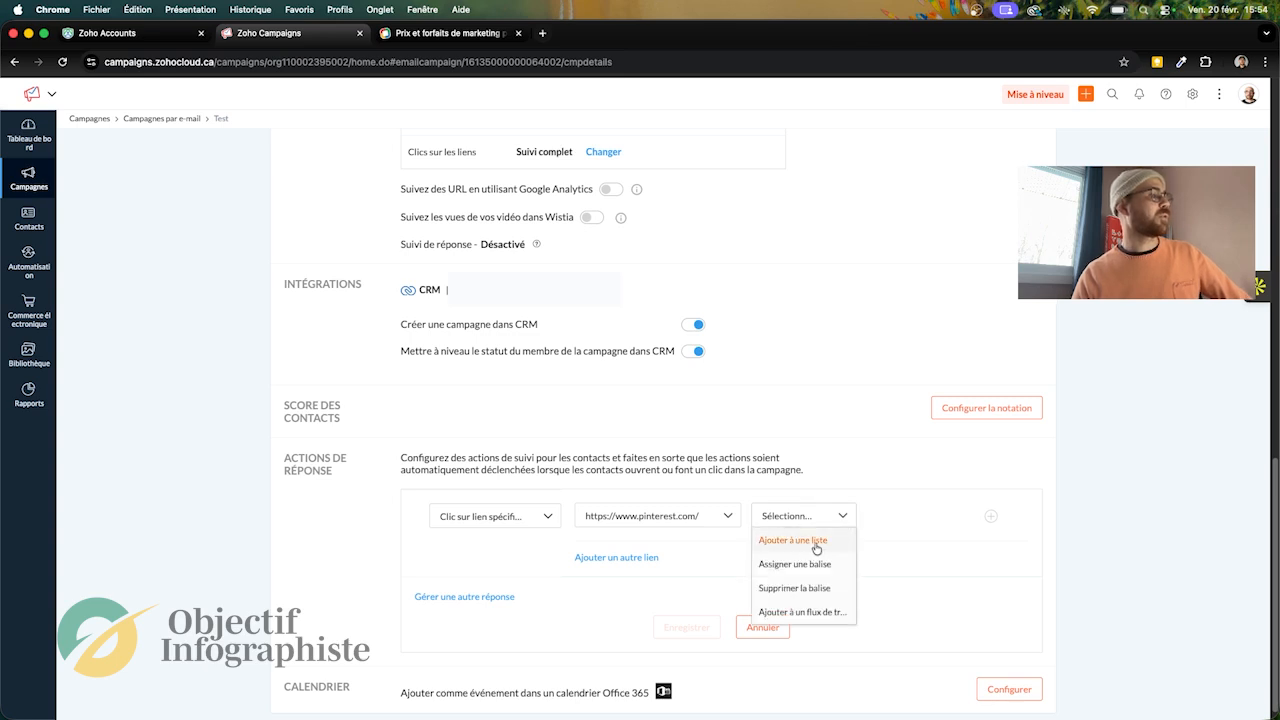
left_click(815, 545)
left_click(951, 517)
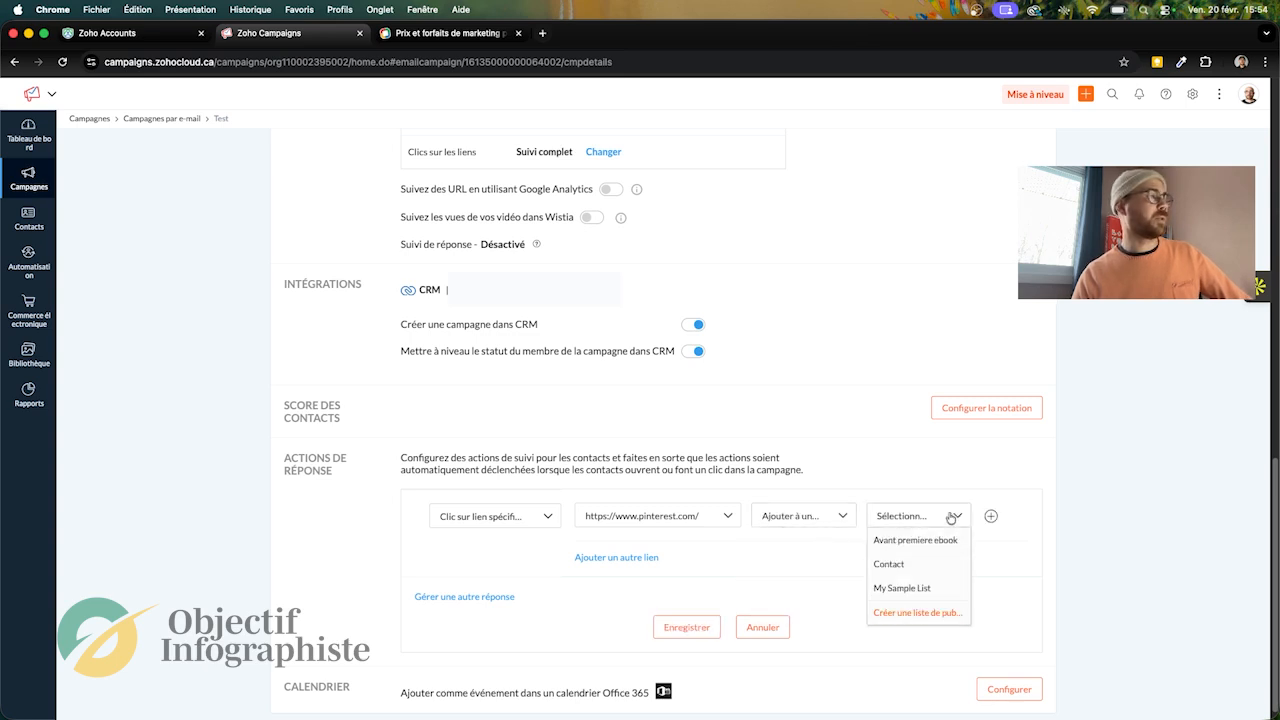
left_click(996, 562)
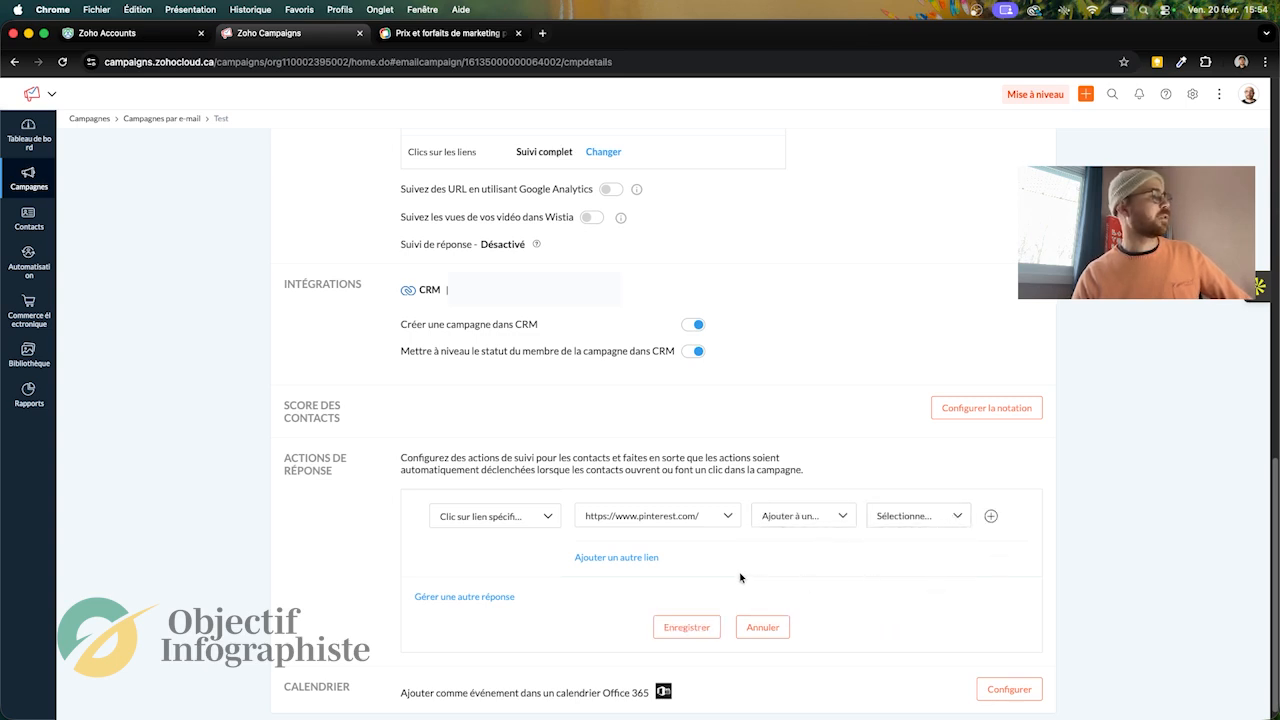
left_click(766, 626)
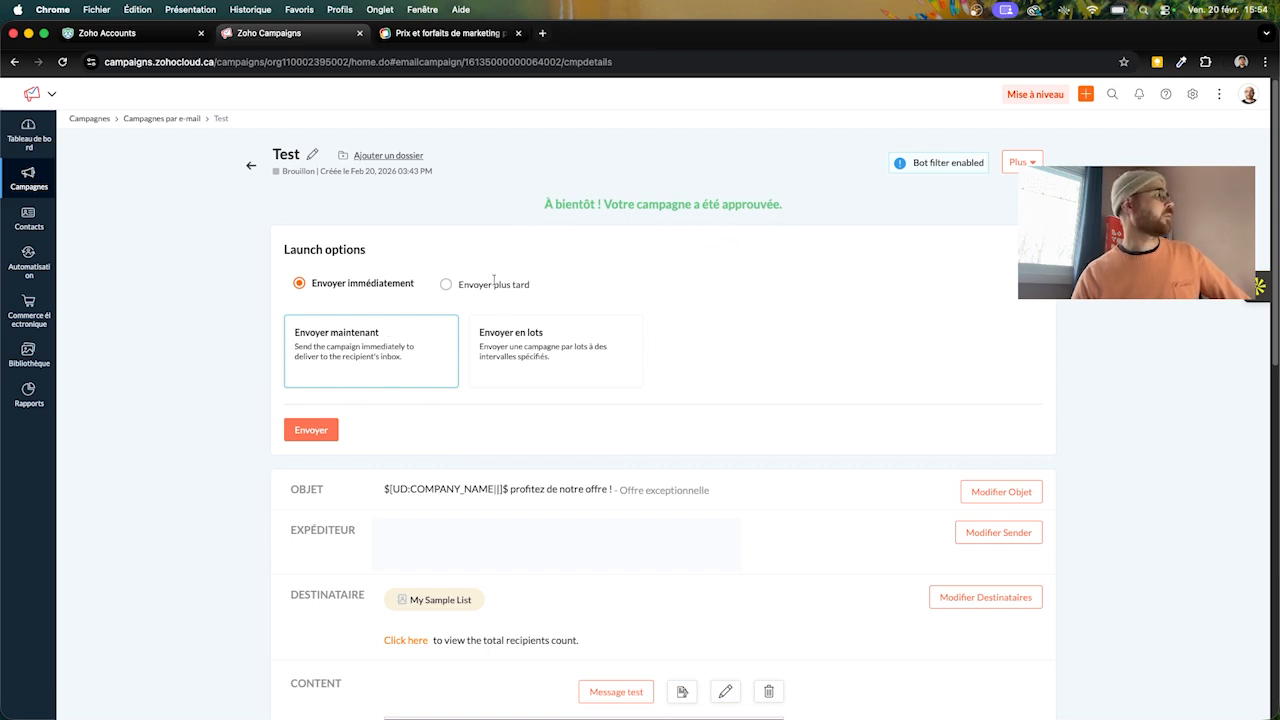
Step: View the scheduling options for sending the campaign later and switch back to sending immediately
left_click(448, 284)
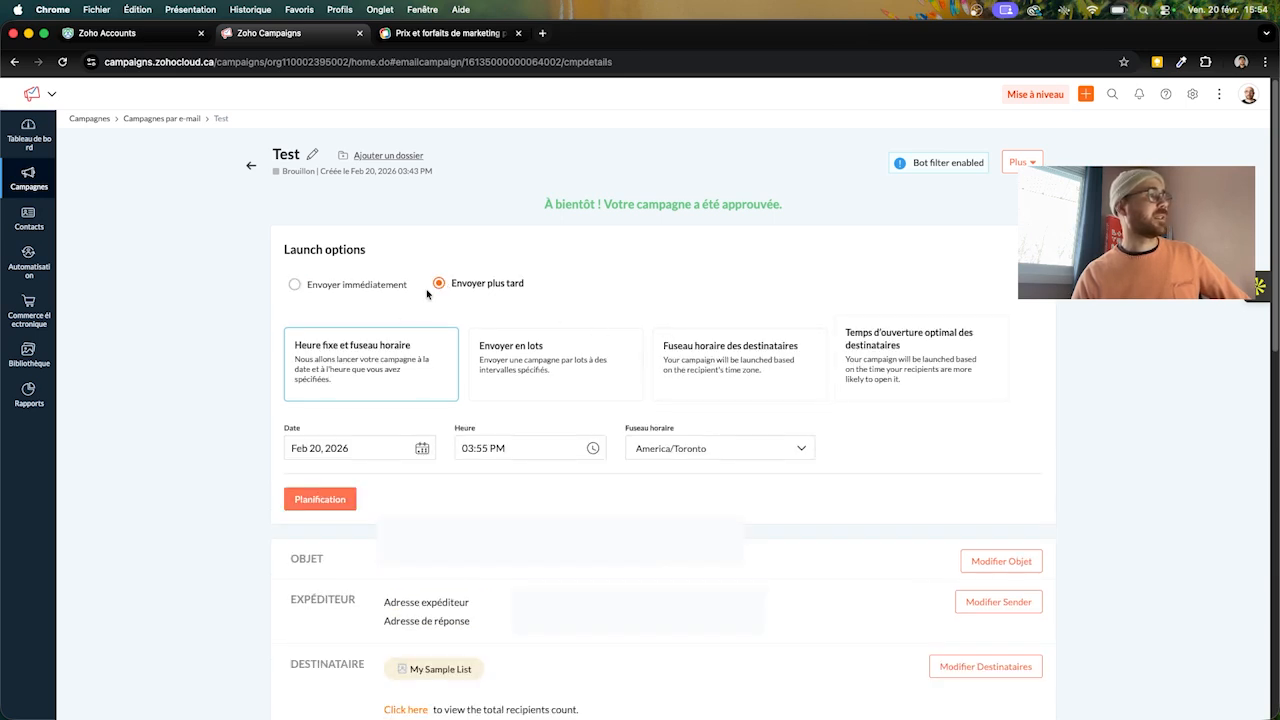
left_click(294, 286)
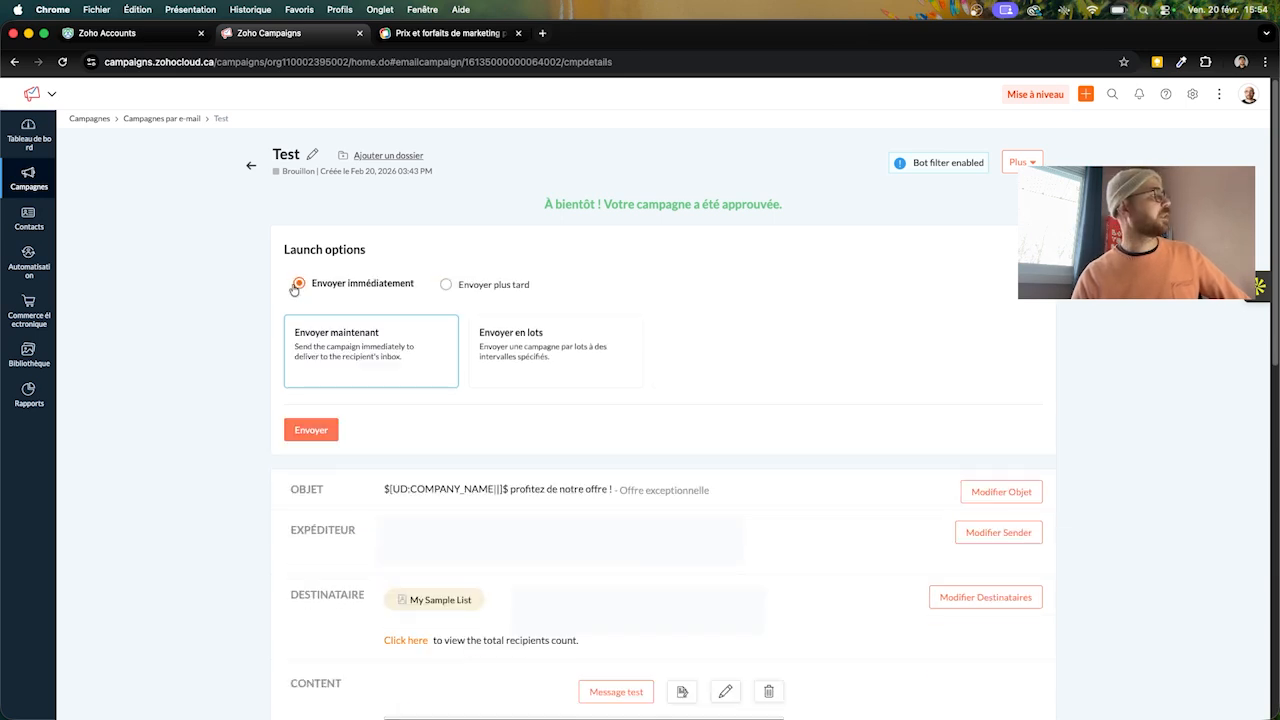